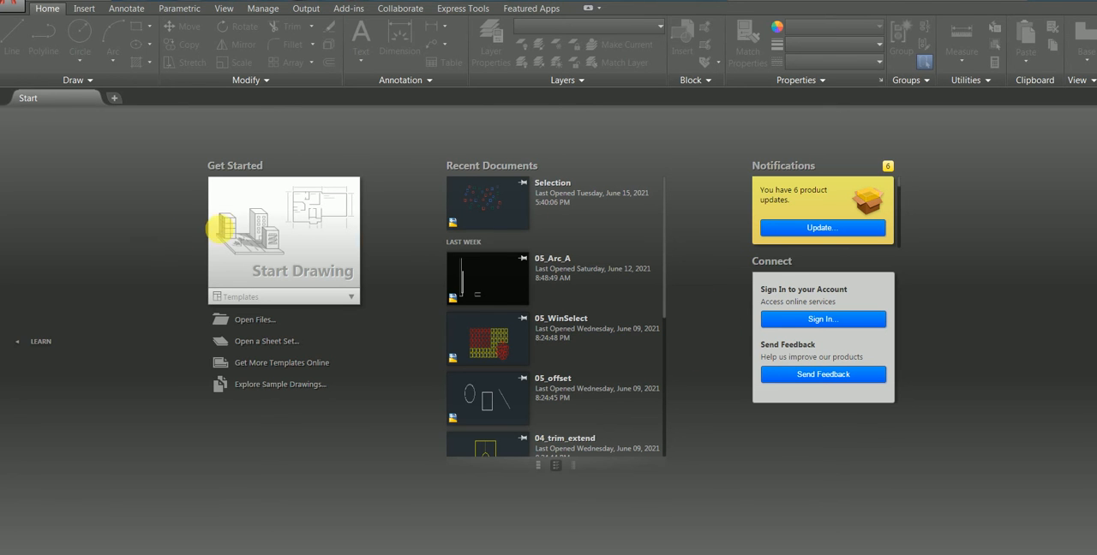
# Start a new drawing and open its drawing units settings
pyautogui.click(294, 232)
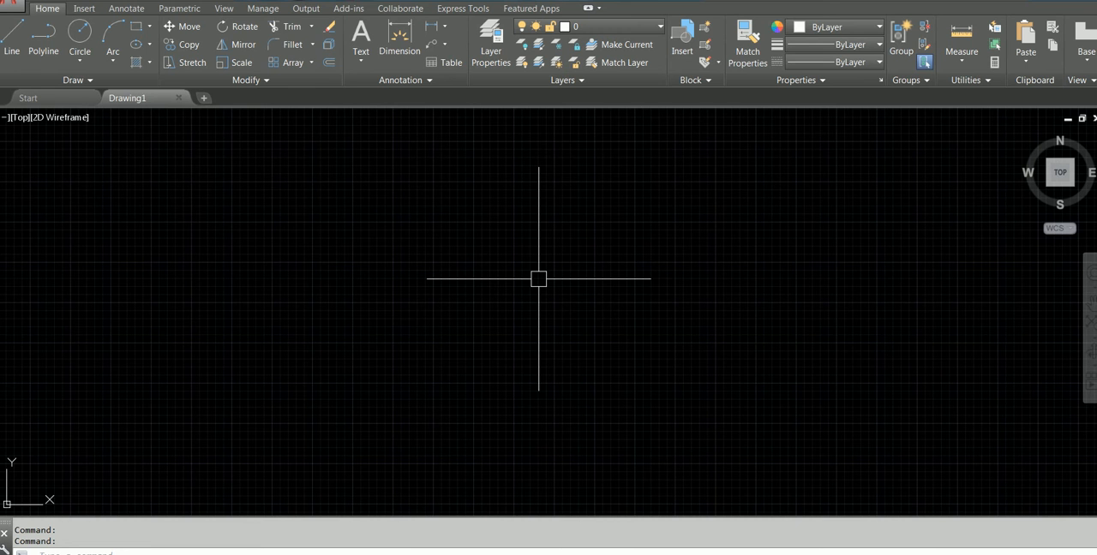
pyautogui.write('UNITS')
pyautogui.press('Return')
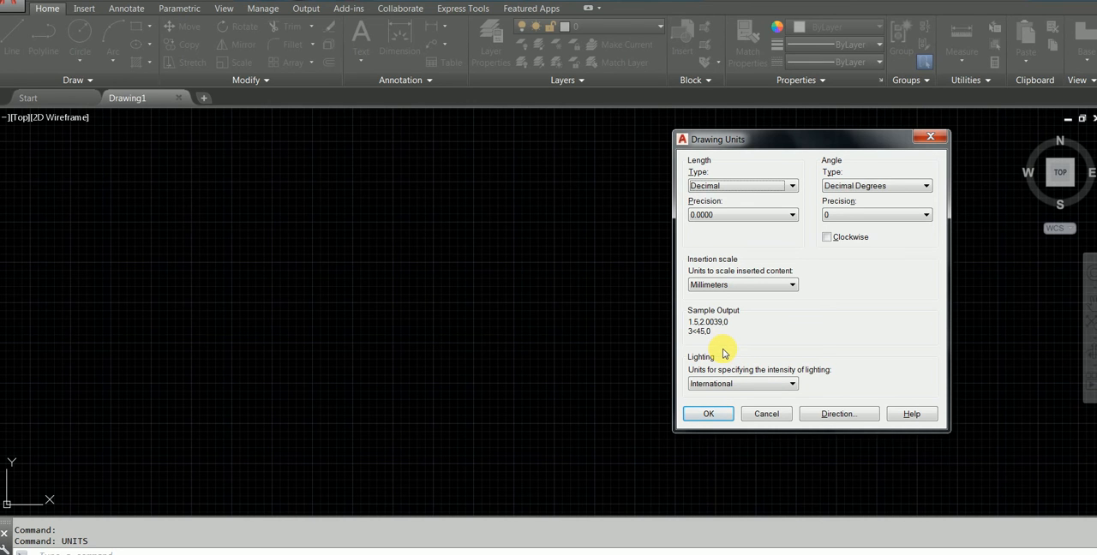
# Switch to the Session 1 -AUTOCAD folder in the file explorer and open the Q8-LEVEL ALIEN PDF
pyautogui.moveTo(88, 554)
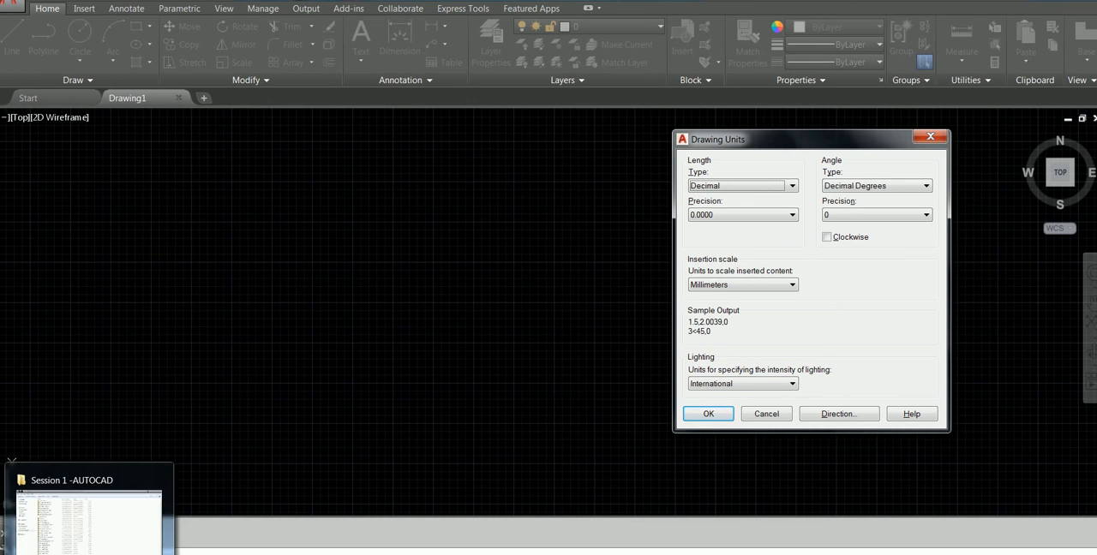
pyautogui.click(89, 515)
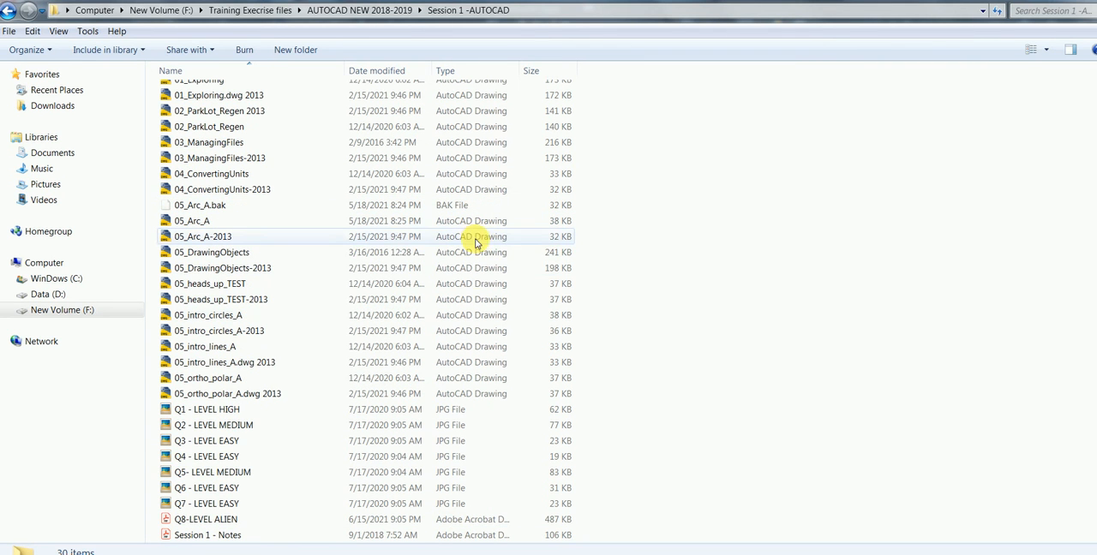
pyautogui.doubleClick(229, 521)
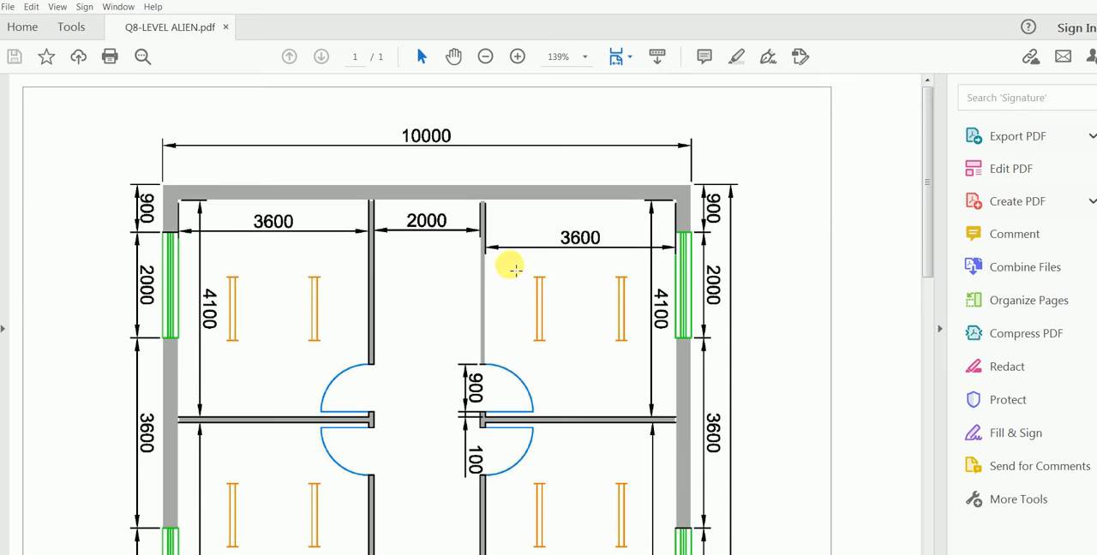
# Rotate the floor plan page clockwise three times so that it lies horizontally with readable text
pyautogui.scroll(-3, 509, 257)
pyautogui.rightClick(509, 224)
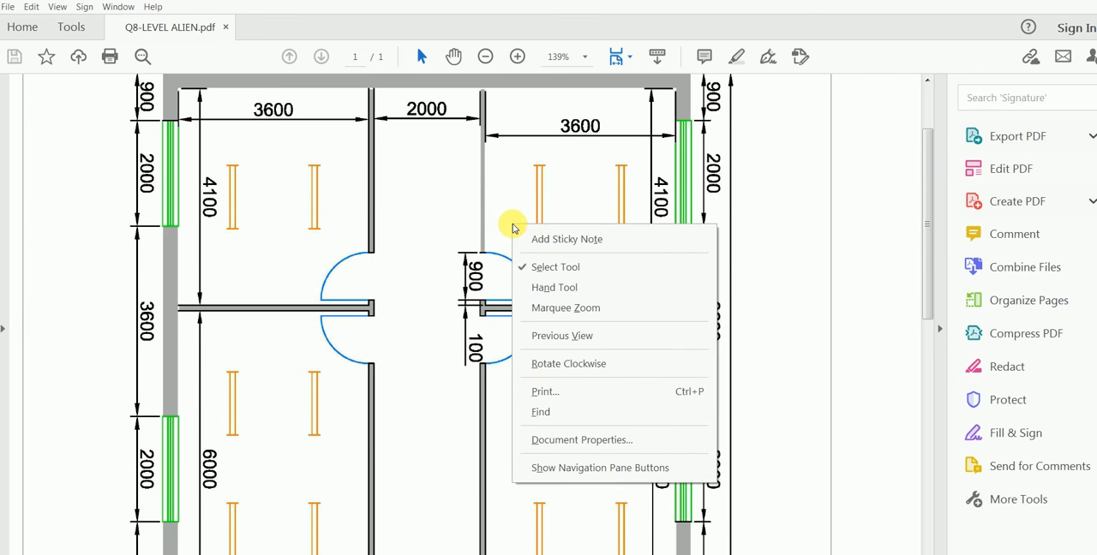
pyautogui.click(585, 364)
pyautogui.rightClick(548, 254)
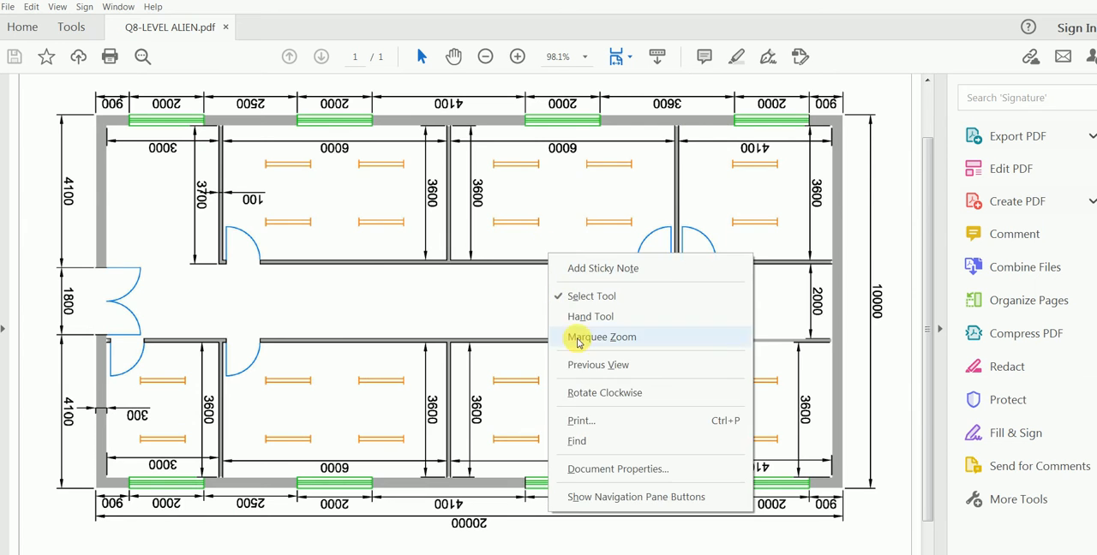
pyautogui.click(588, 392)
pyautogui.rightClick(534, 324)
pyautogui.click(575, 462)
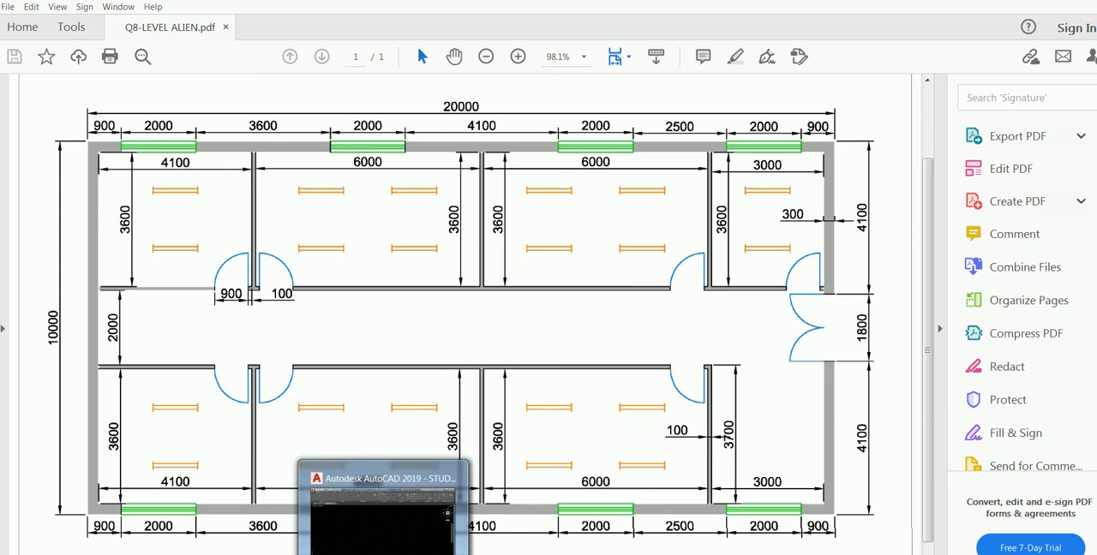
# Switch back to AutoCAD and set the length precision of the decimal drawing units to 0
pyautogui.click(383, 552)
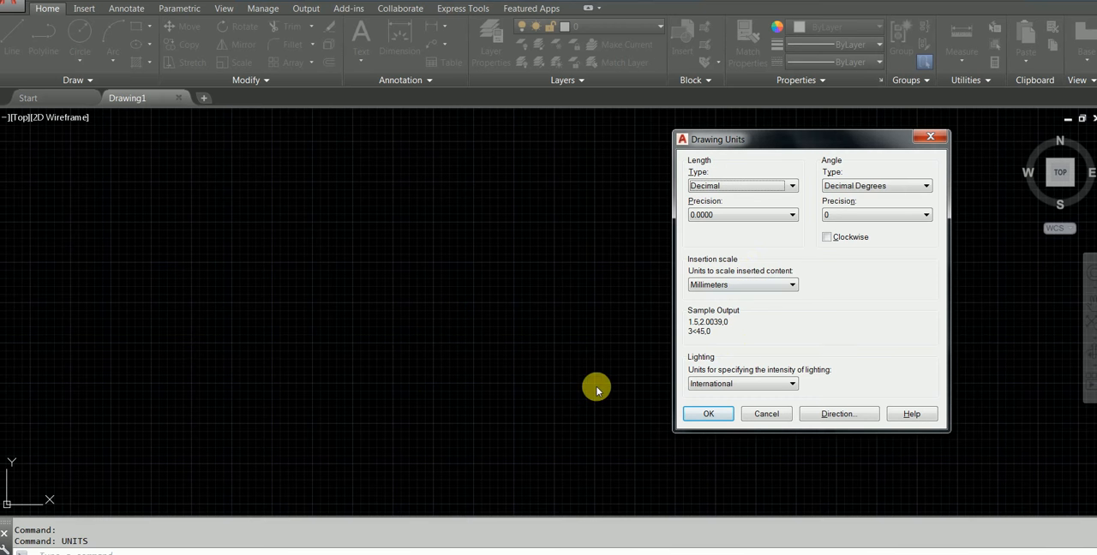
pyautogui.click(395, 554)
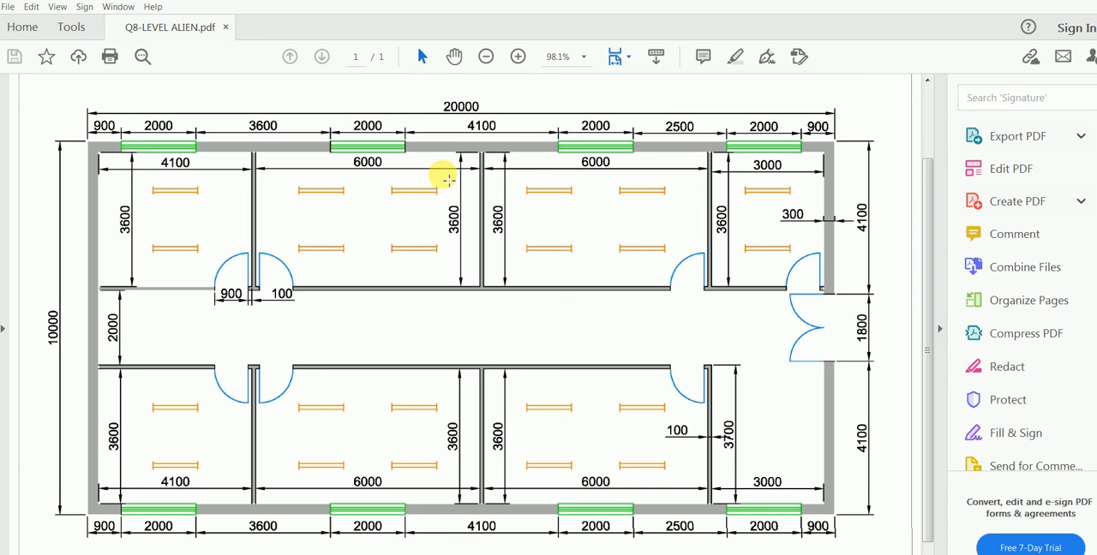
pyautogui.moveTo(390, 554)
pyautogui.click(429, 552)
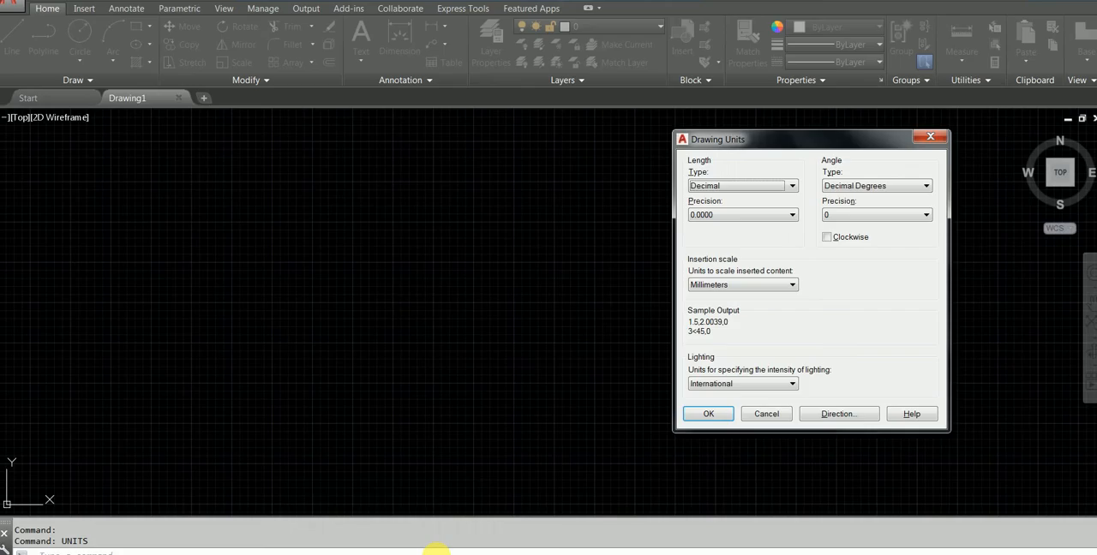
pyautogui.click(737, 217)
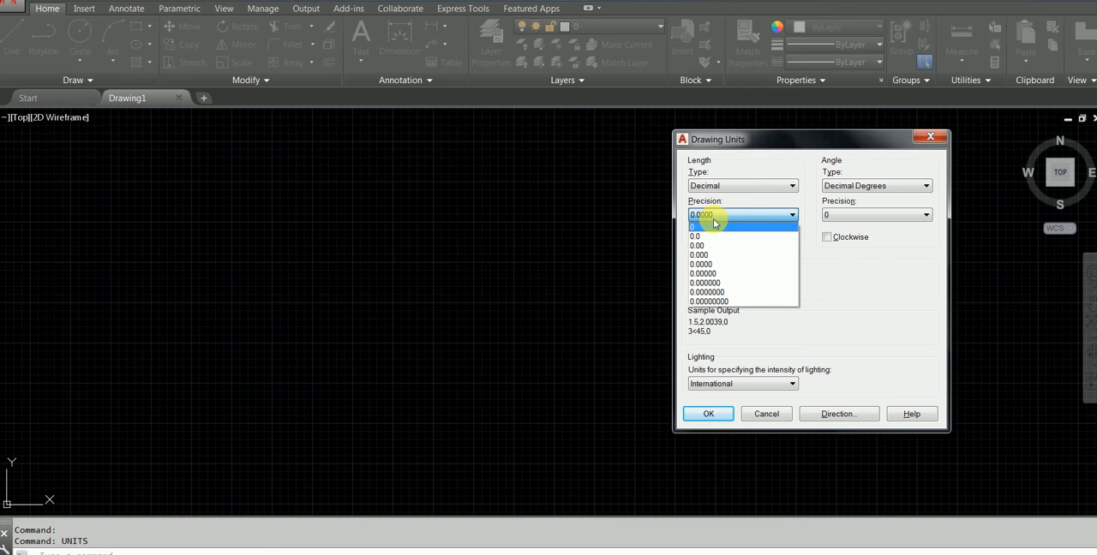
pyautogui.click(708, 226)
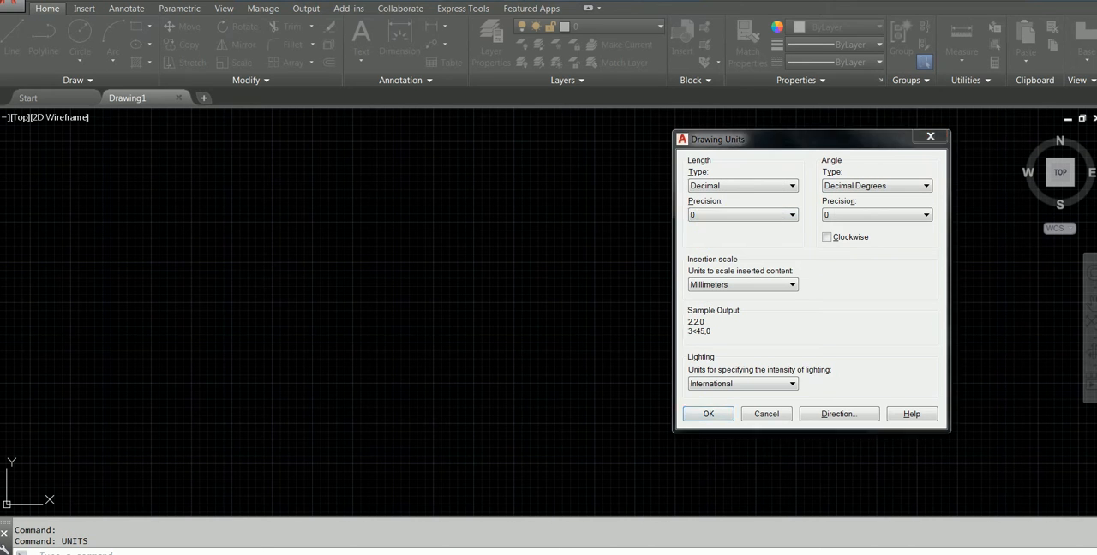
pyautogui.hotkey('alt', 'Tab')
pyautogui.hotkey('alt', 'Tab')
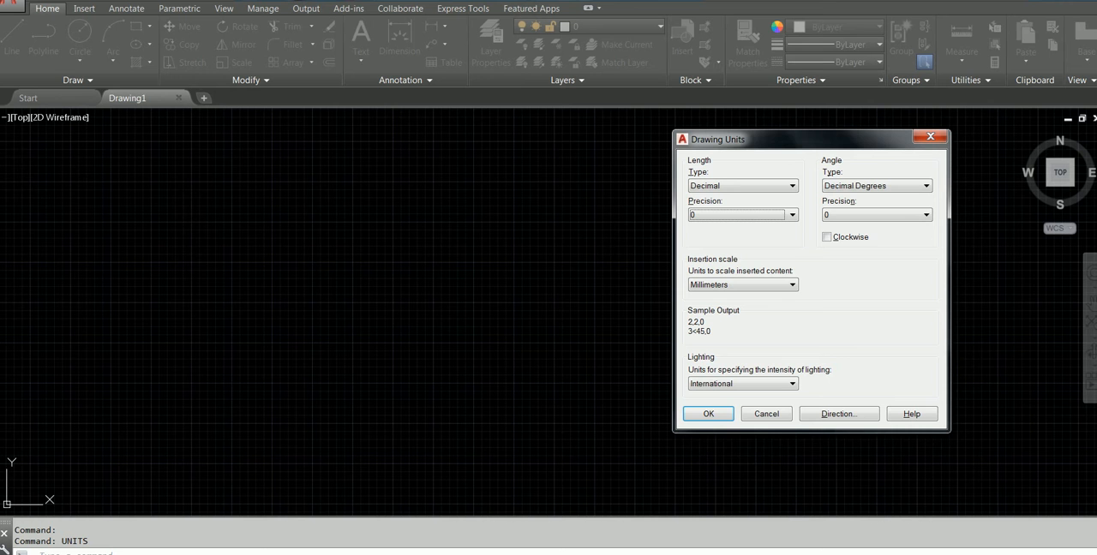
pyautogui.click(708, 415)
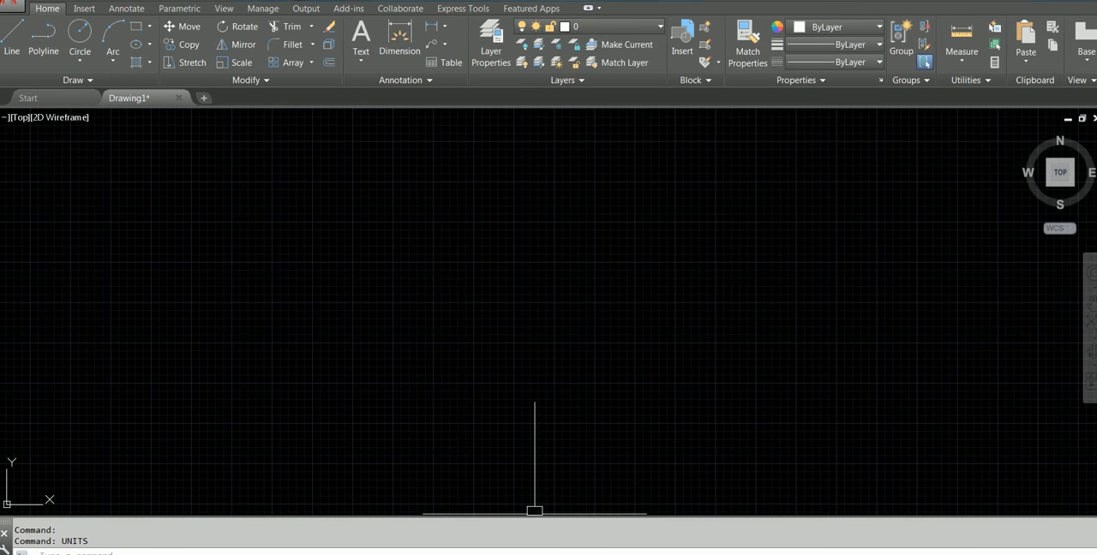
pyautogui.moveTo(505, 554)
pyautogui.click(506, 528)
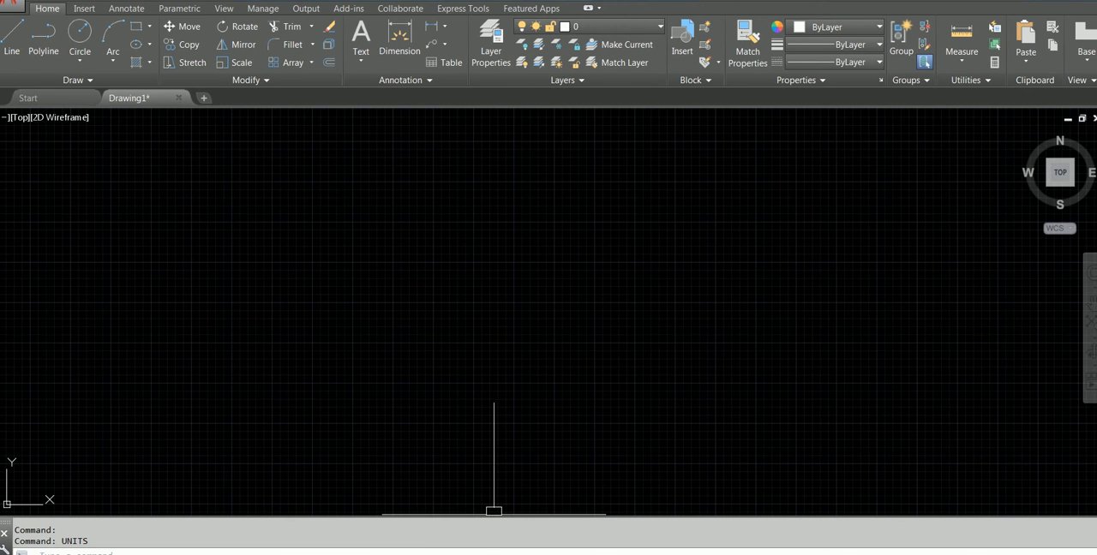
pyautogui.click(496, 514)
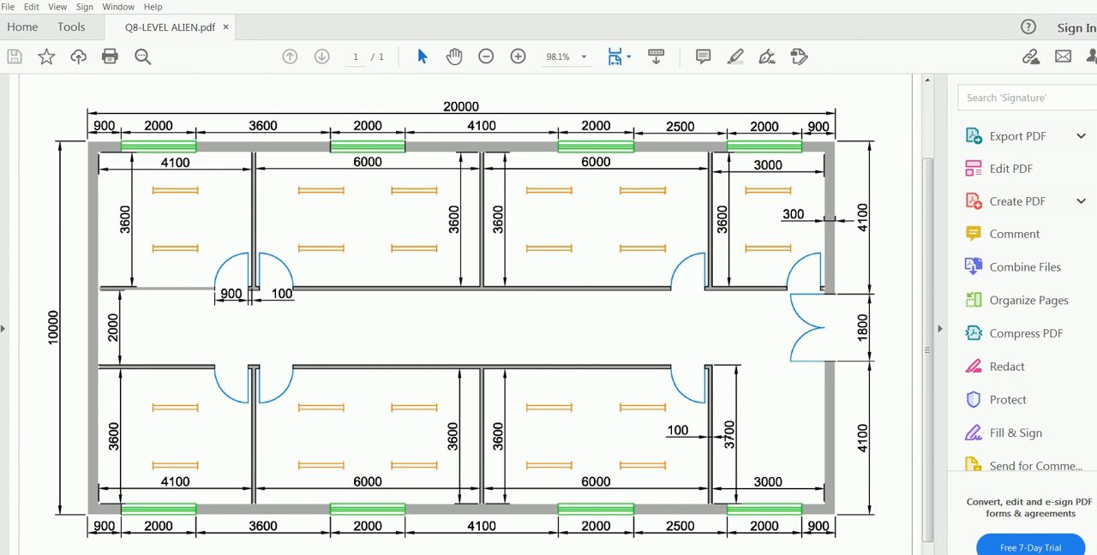
pyautogui.click(381, 531)
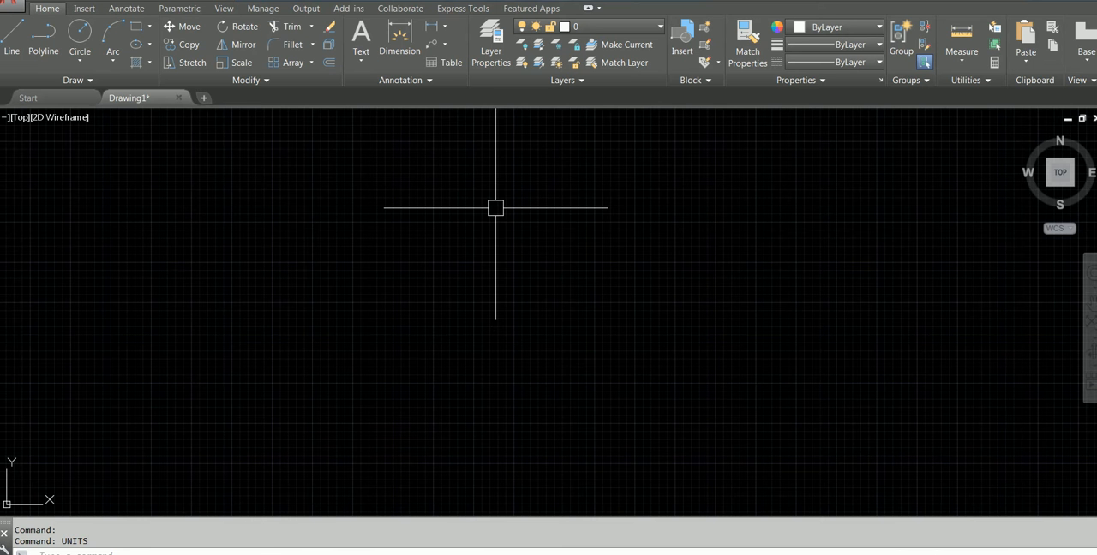
# Import Q8-LEVEL ALIEN.pdf from the Session 1 -AUTOCAD folder into the drawing with a rotation of 90
pyautogui.click(88, 9)
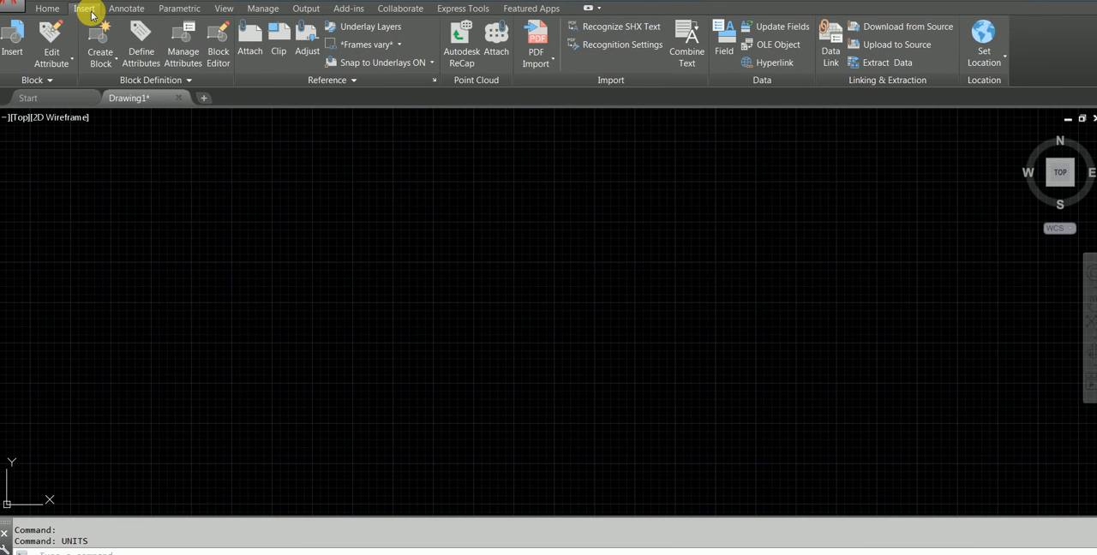
pyautogui.click(533, 35)
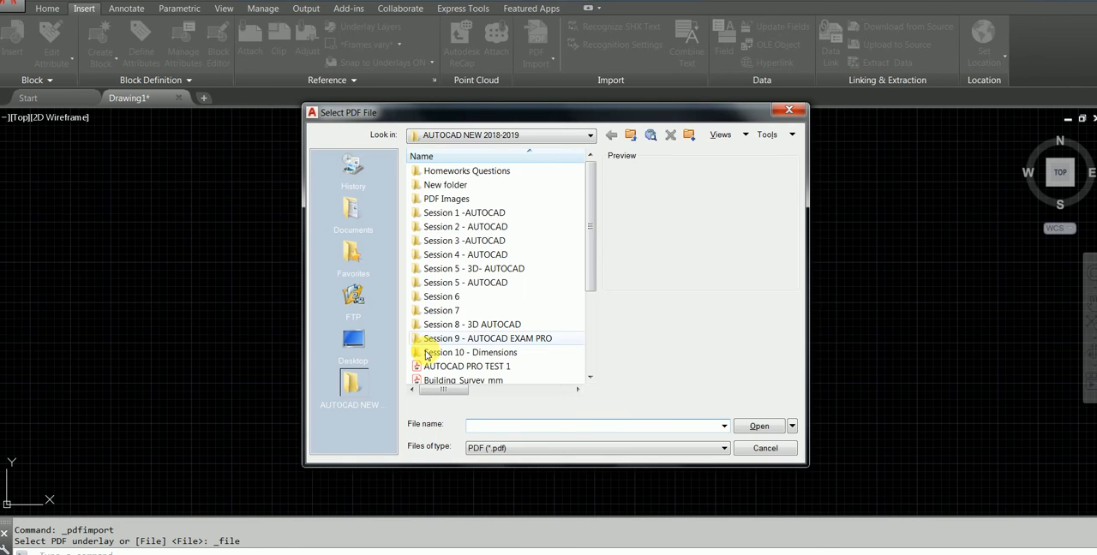
pyautogui.doubleClick(488, 214)
pyautogui.click(463, 170)
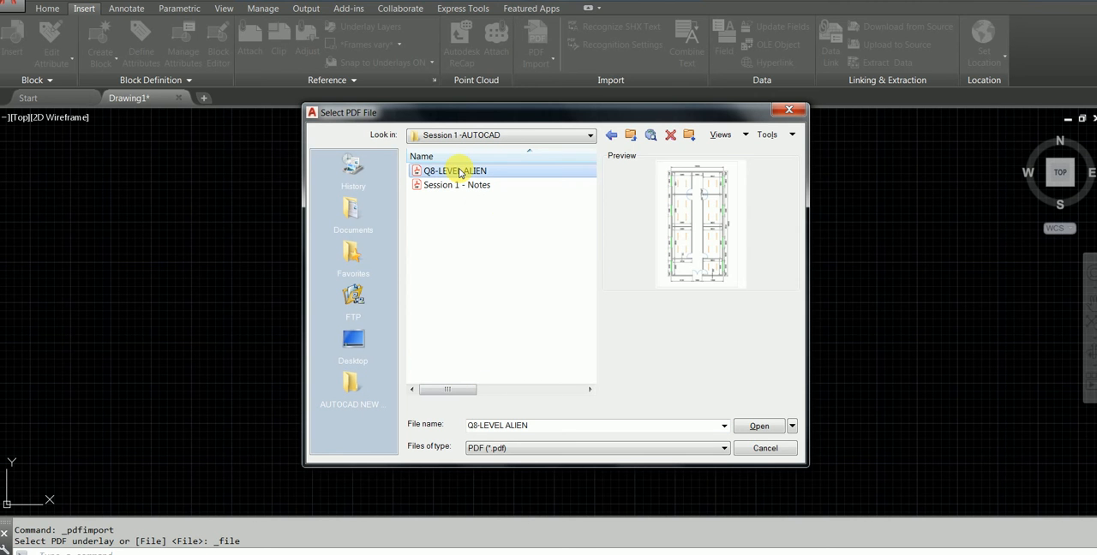
pyautogui.click(758, 427)
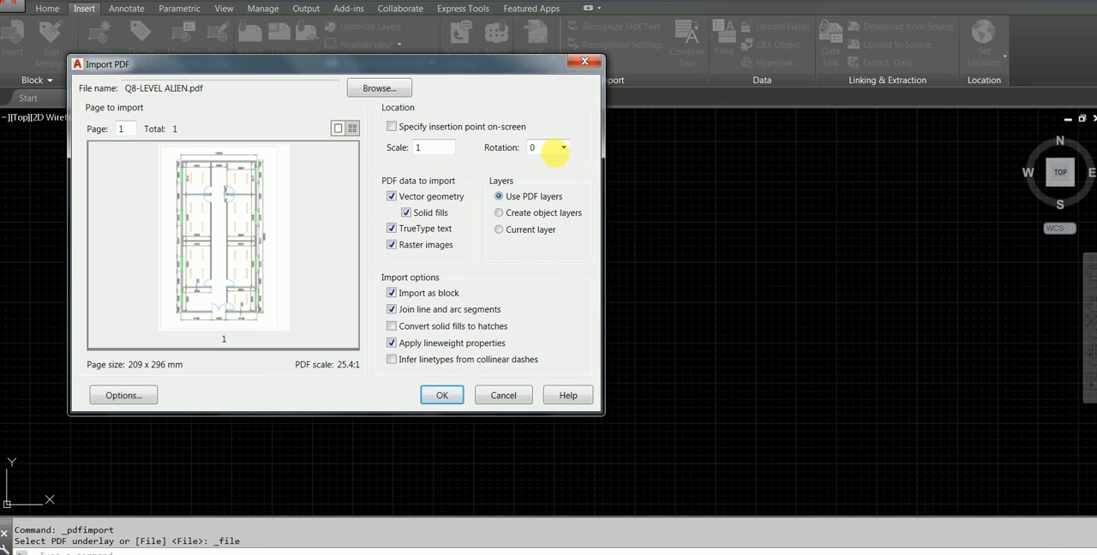
pyautogui.click(561, 147)
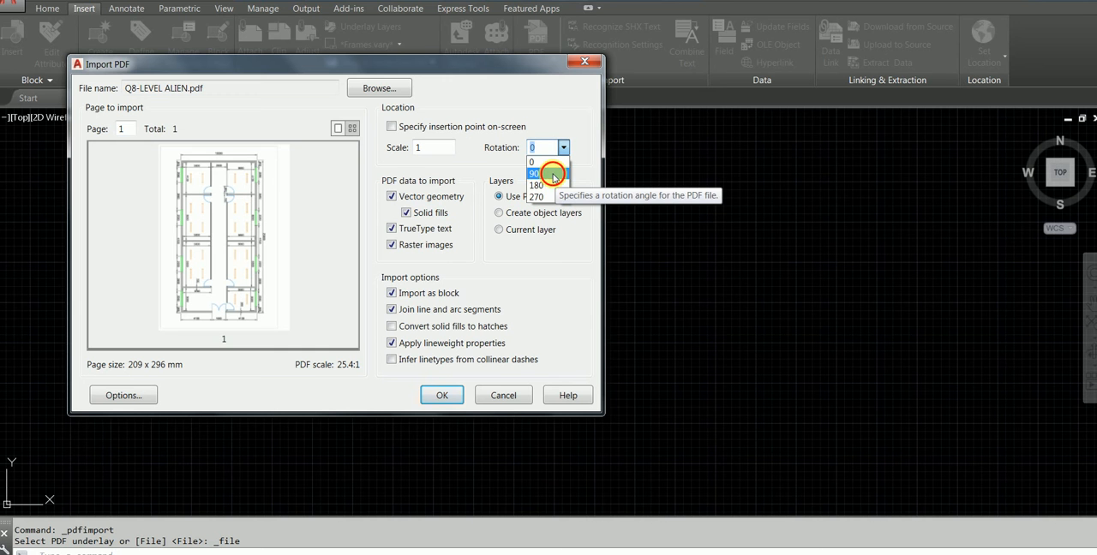
pyautogui.click(552, 174)
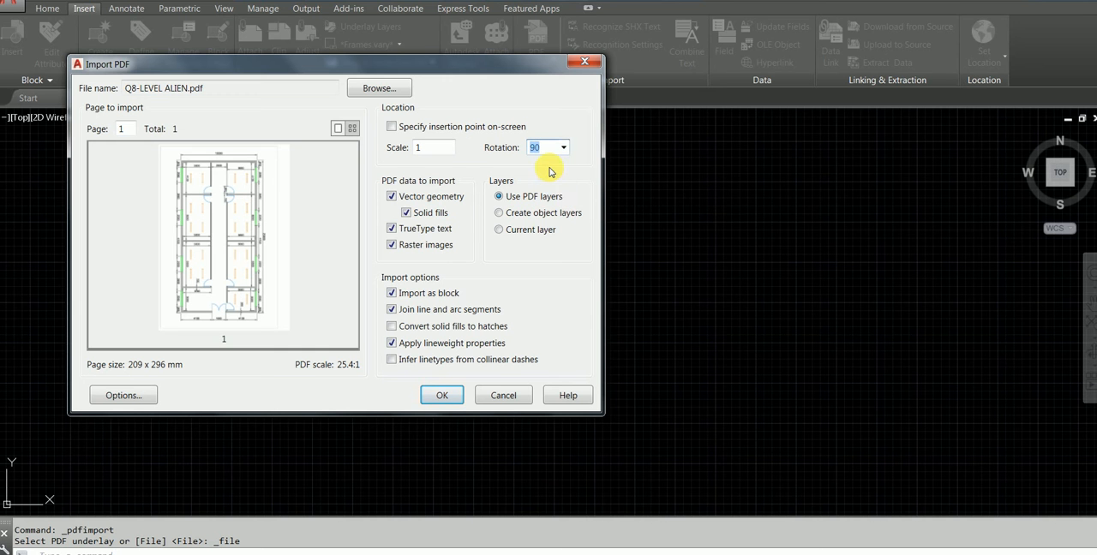
pyautogui.click(442, 395)
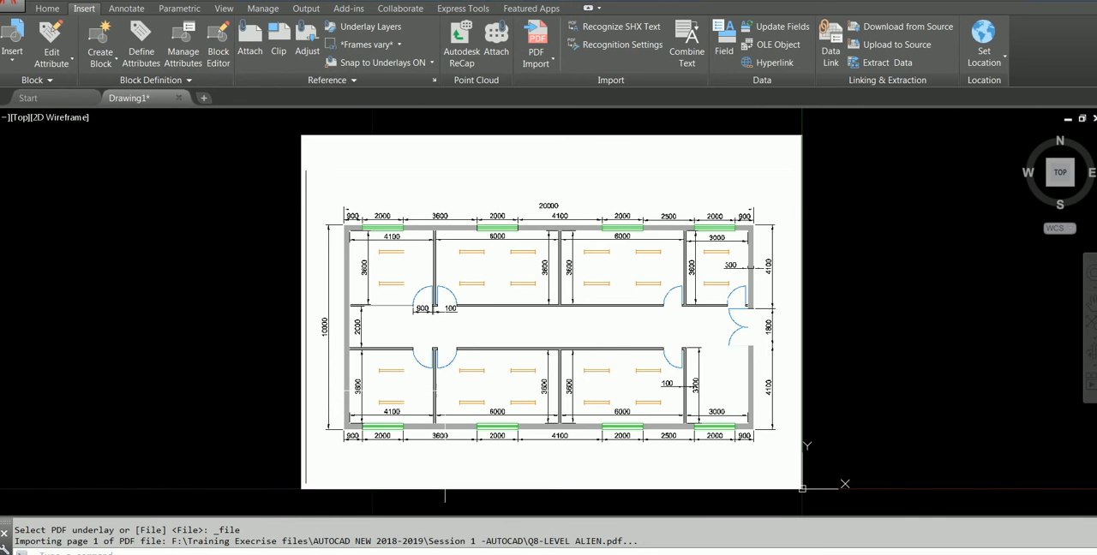
# Inspect the imported floor plan, and erase it from the drawing
pyautogui.scroll(2, 423, 227)
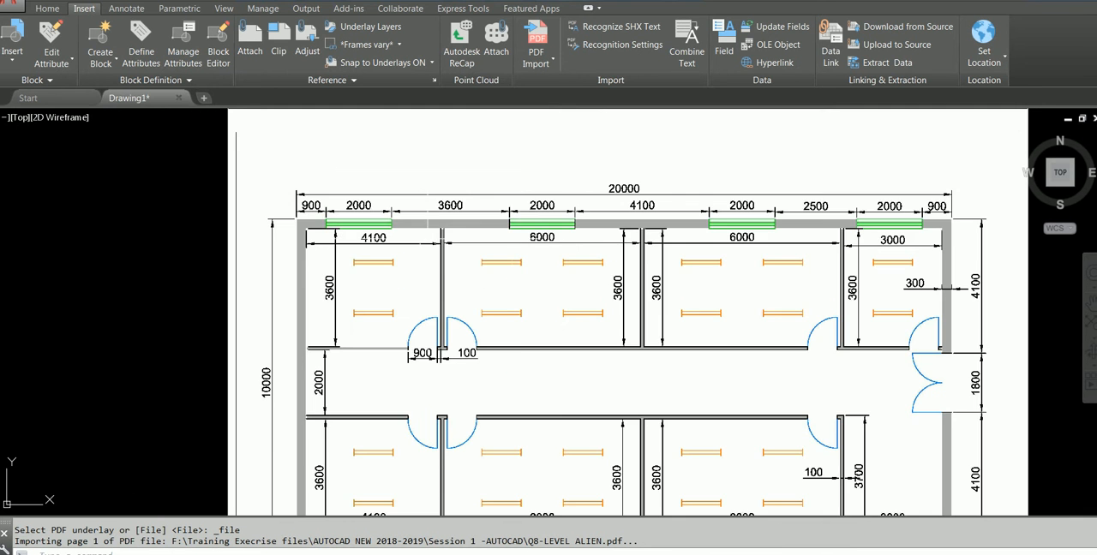
pyautogui.scroll(-4, 388, 275)
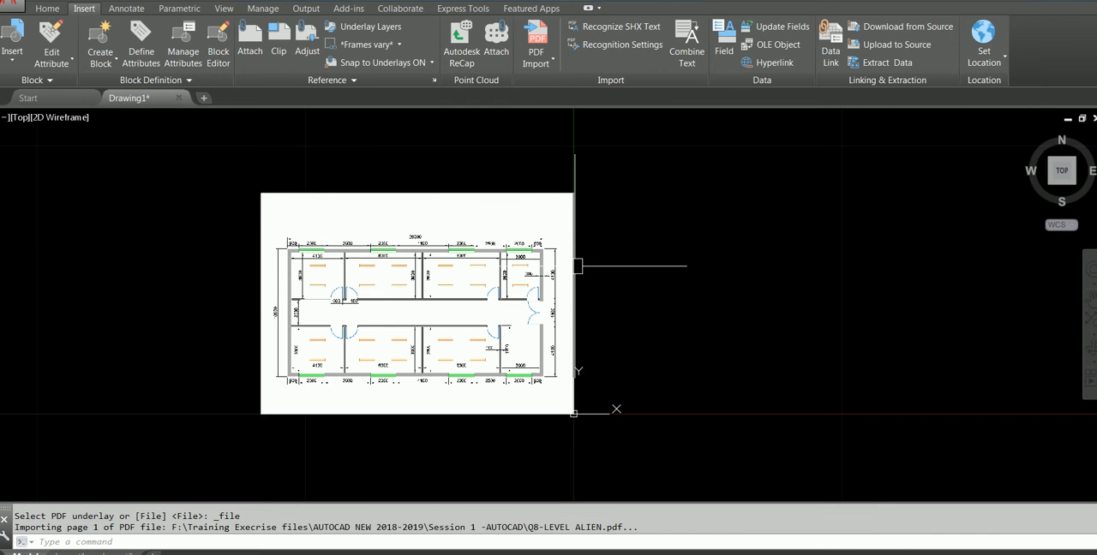
pyautogui.click(448, 283)
pyautogui.press('Escape')
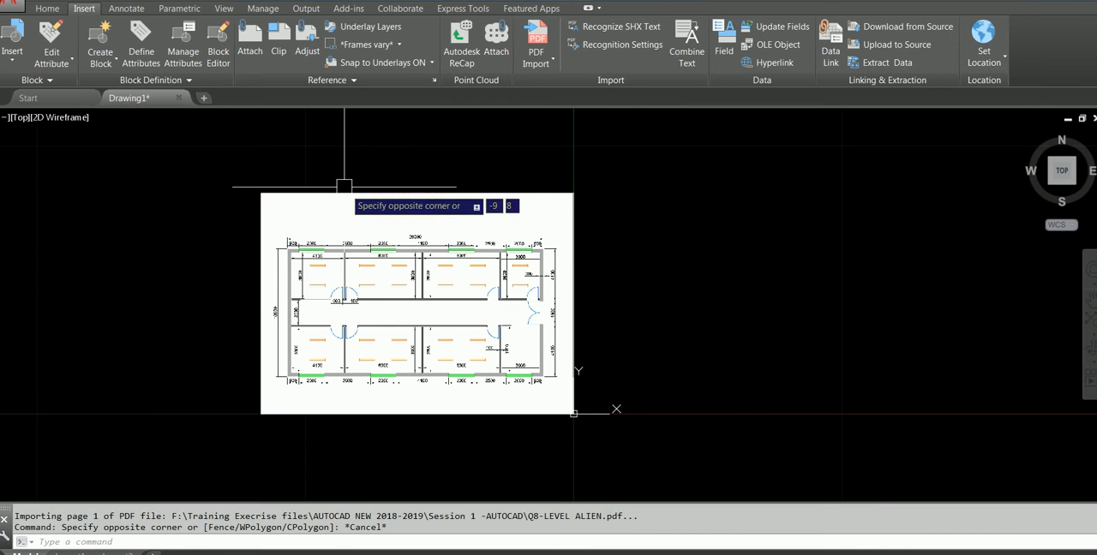
pyautogui.click(260, 194)
pyautogui.write('e')
pyautogui.press('Return')
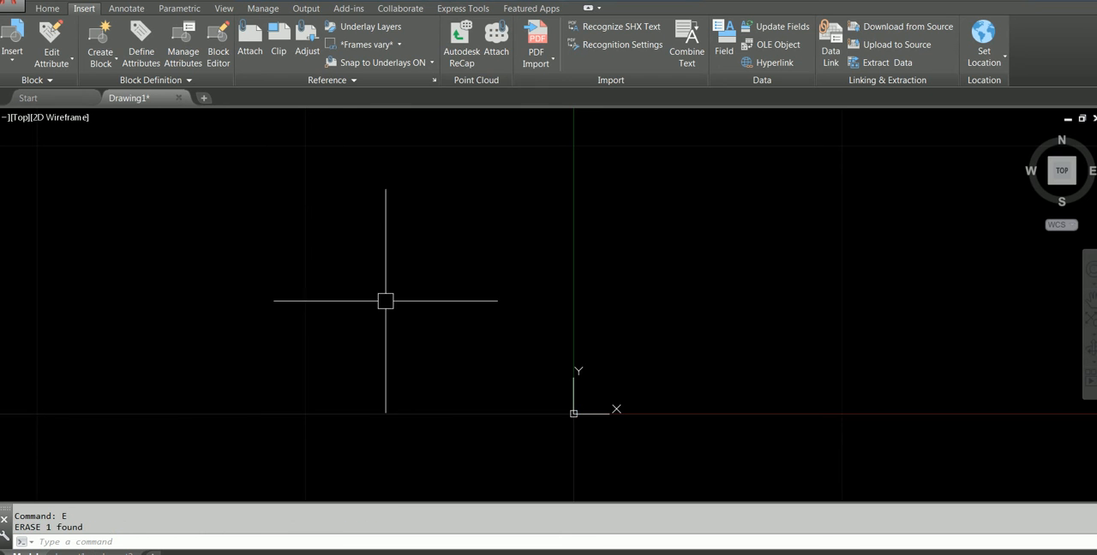
# Check the length type, precision and insertion scale in the drawing units settings and accept them
pyautogui.middleClick(430, 266)
pyautogui.middleClick(431, 266)
pyautogui.scroll(-2, 424, 264)
pyautogui.moveTo(473, 261); pyautogui.dragTo(202, 325, button='middle')
pyautogui.write('un')
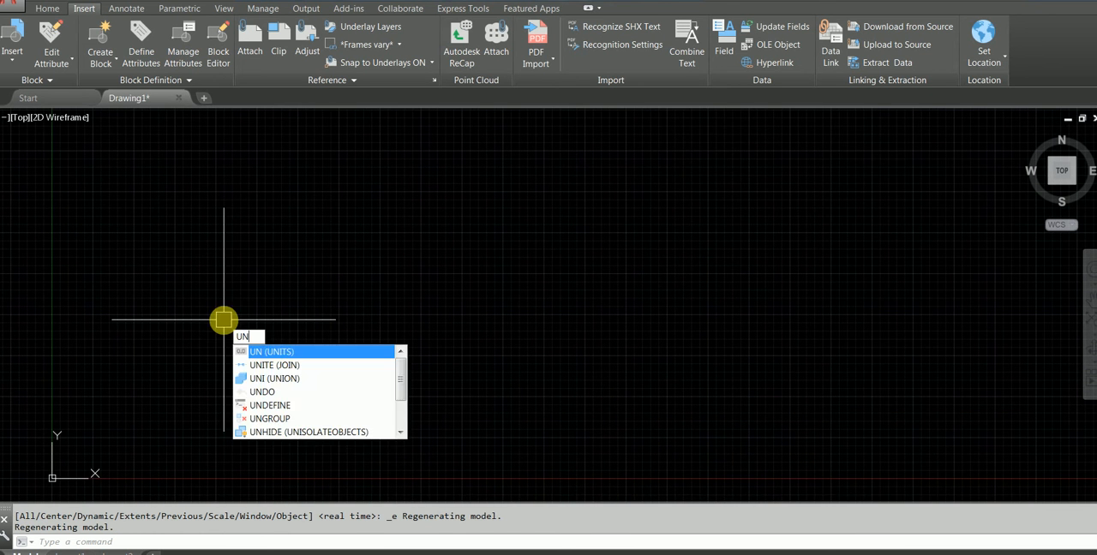
pyautogui.press('Return')
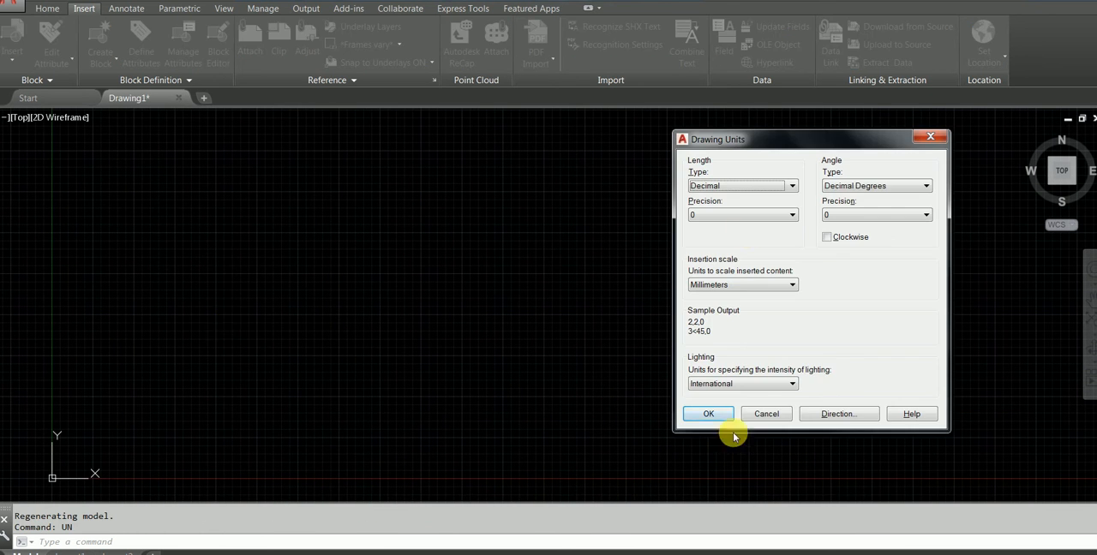
pyautogui.click(705, 415)
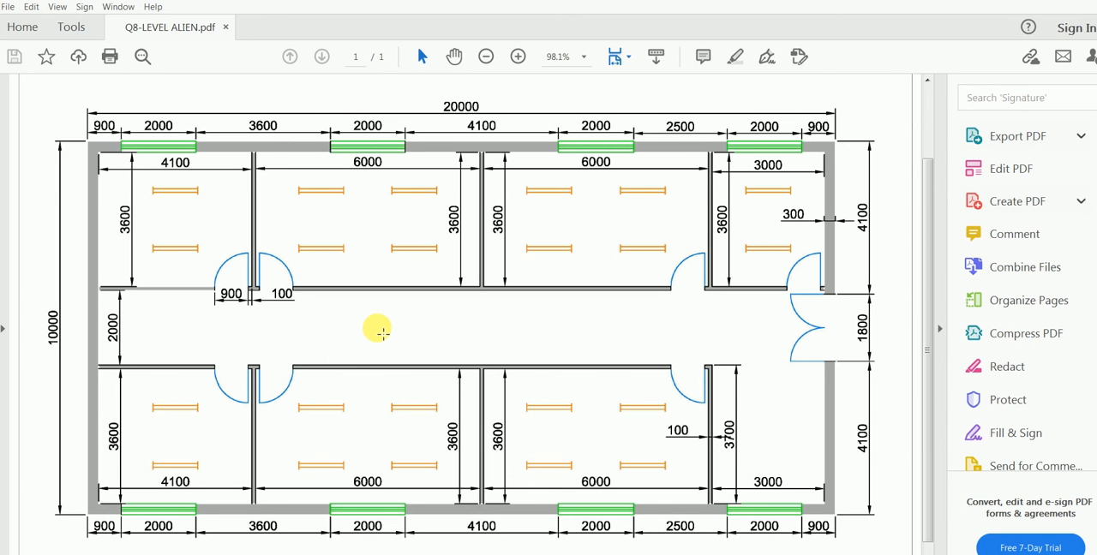
# Examine the overall, wall and room dimensions of the PDF floor plan, and return to the drawing tools in AutoCAD
pyautogui.scroll(-1, 379, 330)
pyautogui.scroll(2, 375, 315)
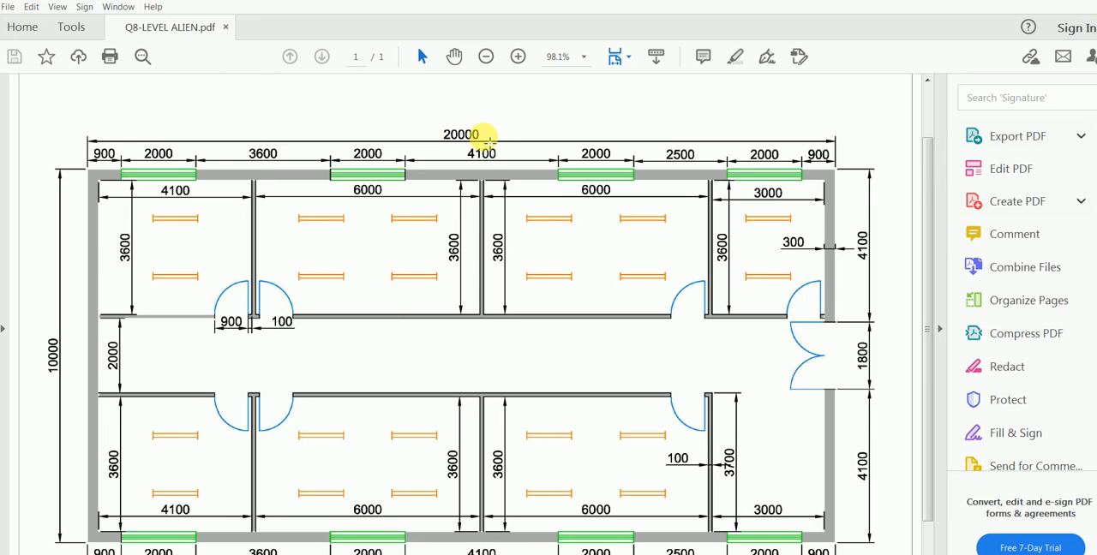
pyautogui.scroll(-2, 763, 218)
pyautogui.scroll(2, 331, 206)
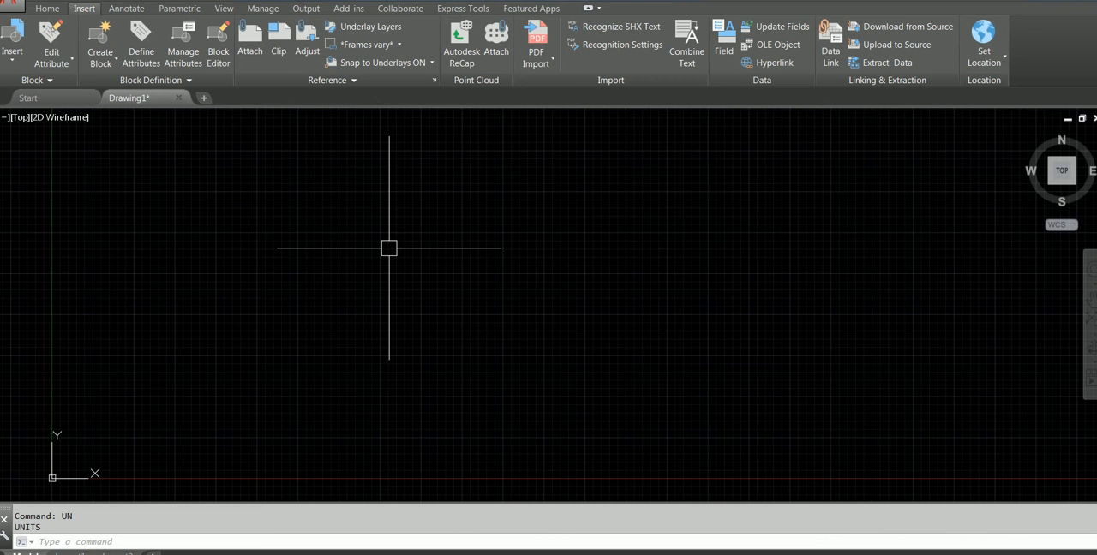
pyautogui.click(47, 8)
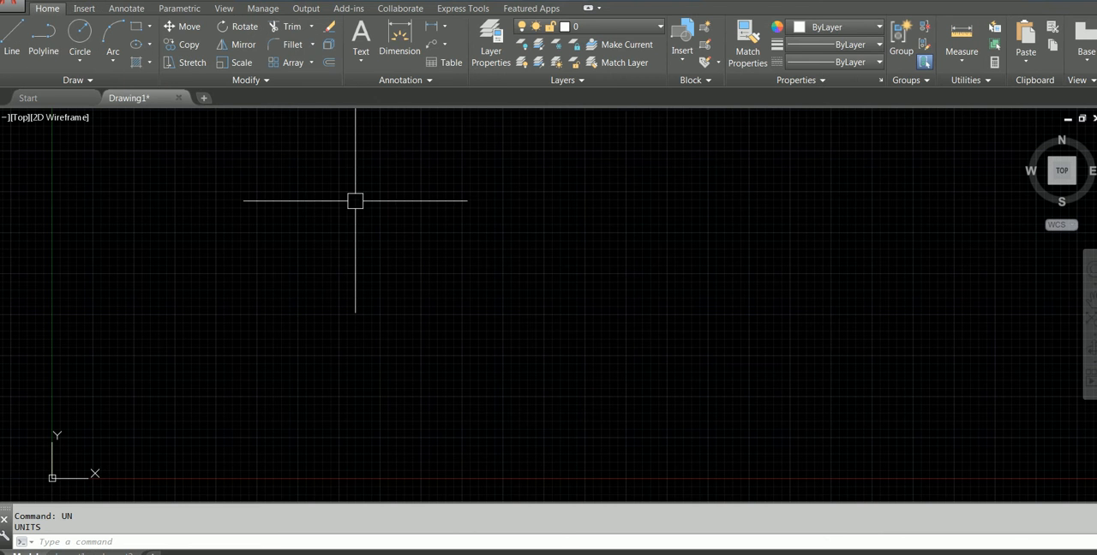
# Draw a 20000 by 10000 mm rectangle near the drawing origin for the building's outer outline
pyautogui.write('RE')
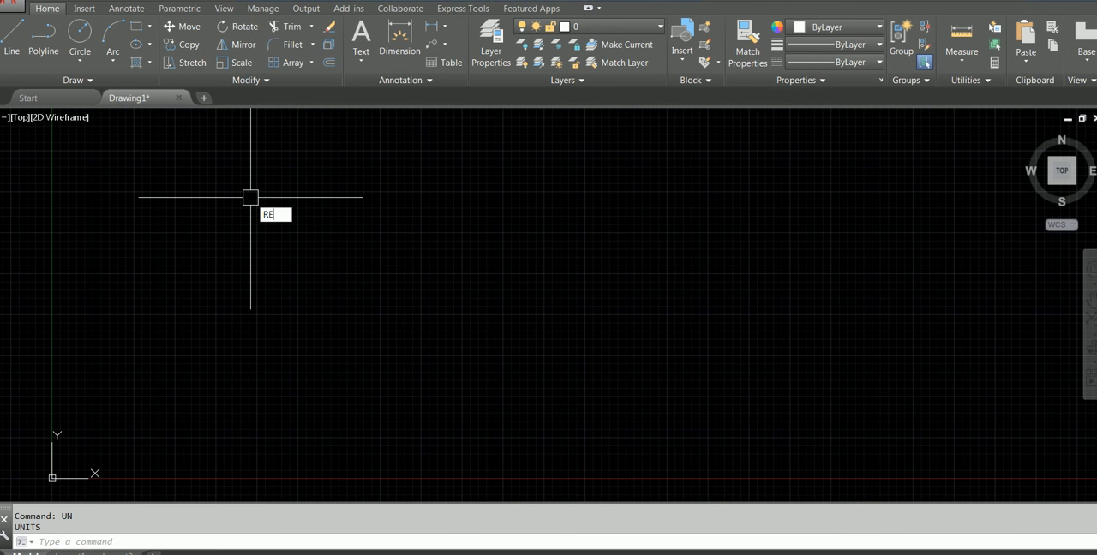
pyautogui.press('Down')
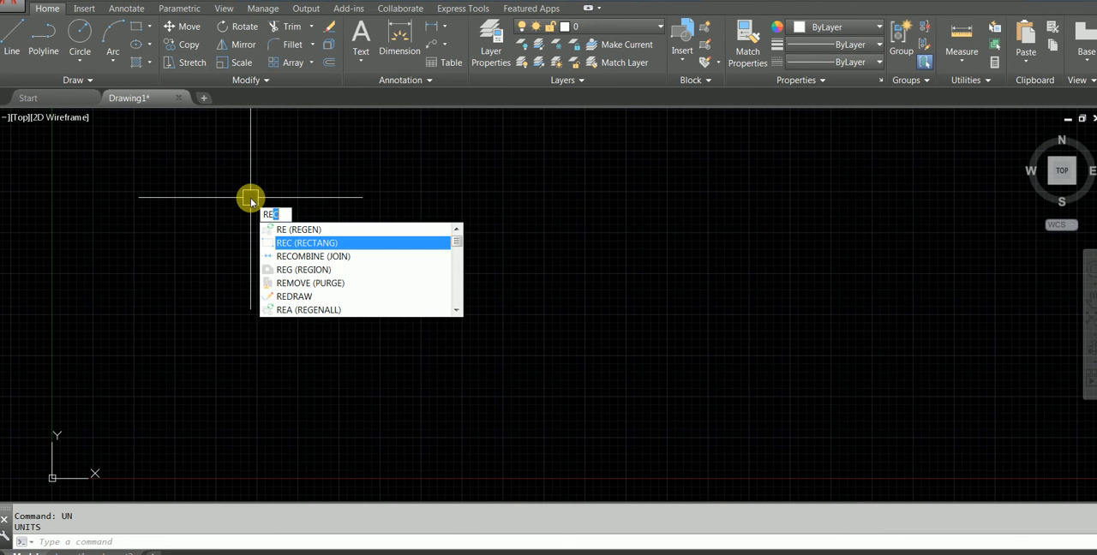
pyautogui.press('Return')
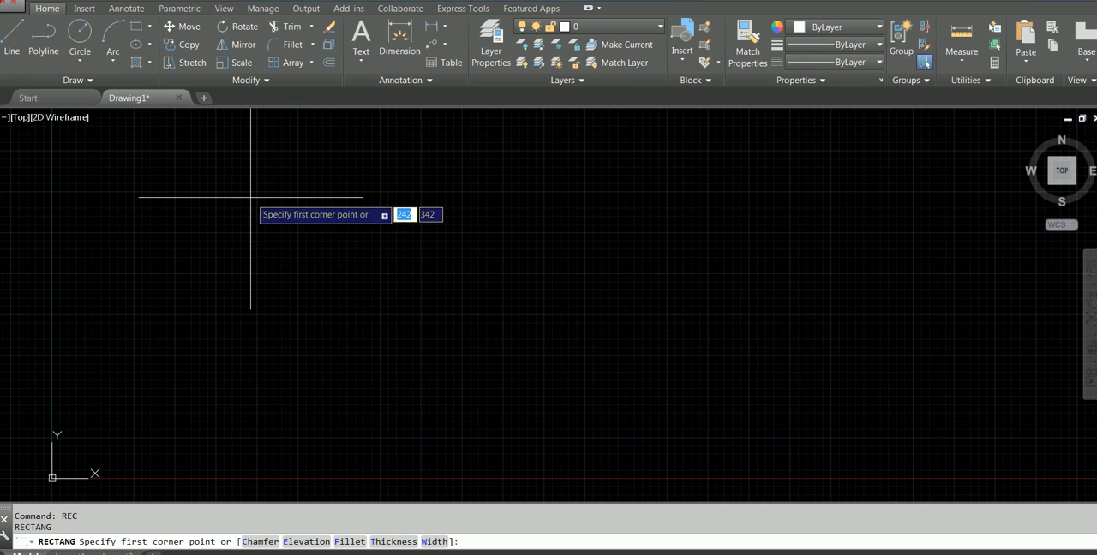
pyautogui.click(238, 452)
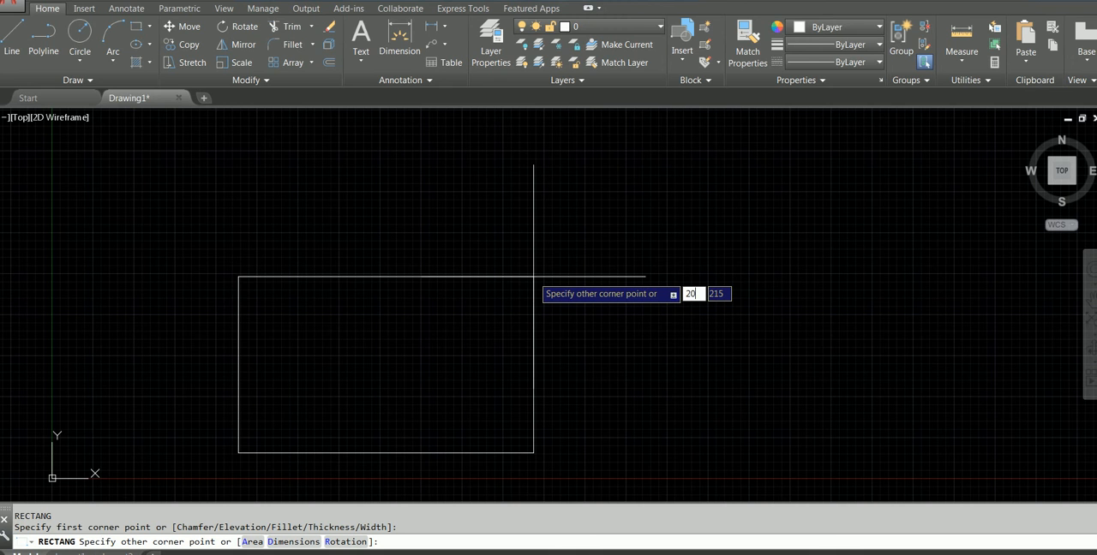
pyautogui.write('0')
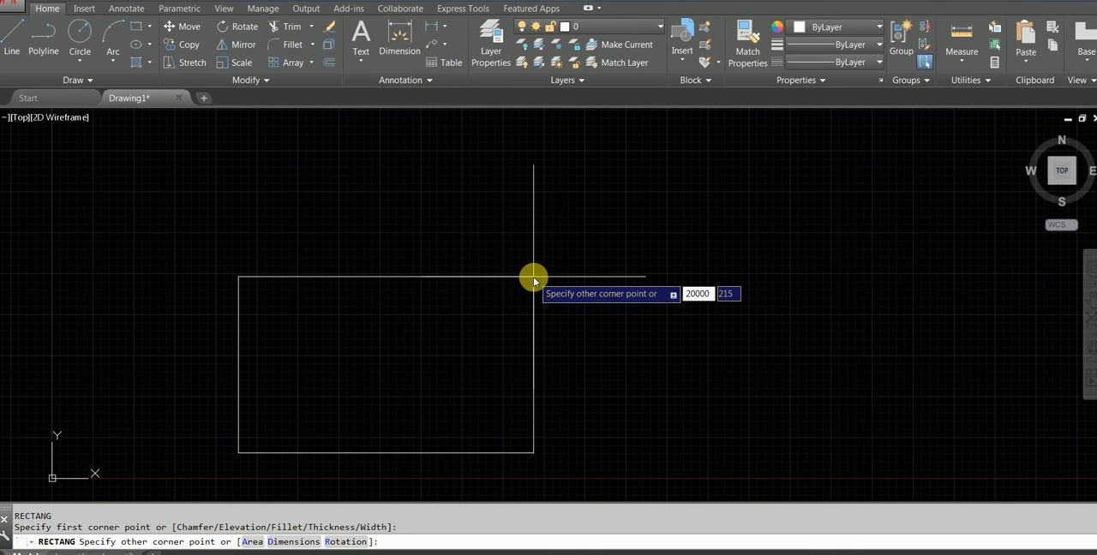
pyautogui.write('0')
pyautogui.press('Tab')
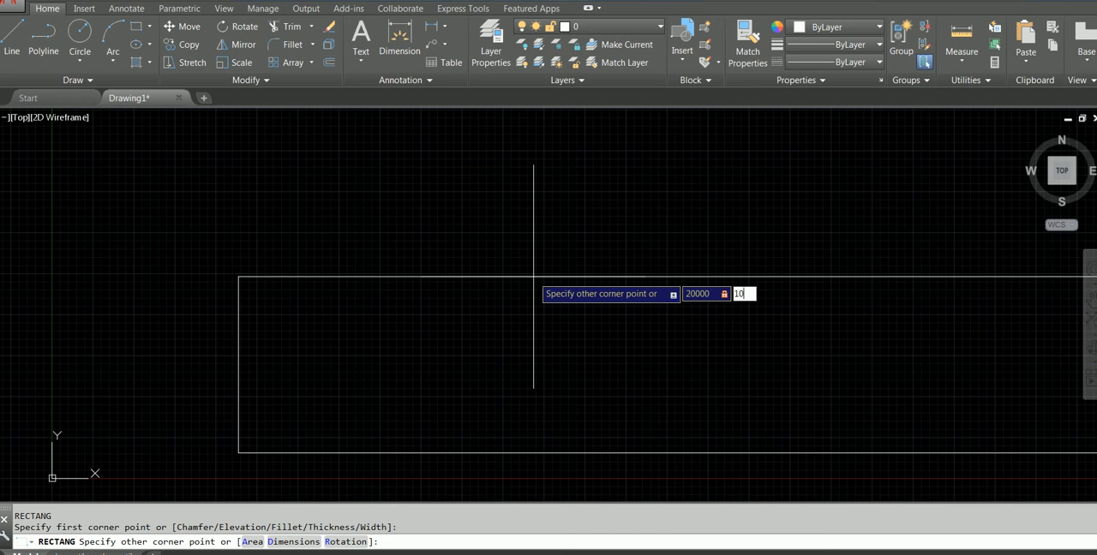
pyautogui.write('10000')
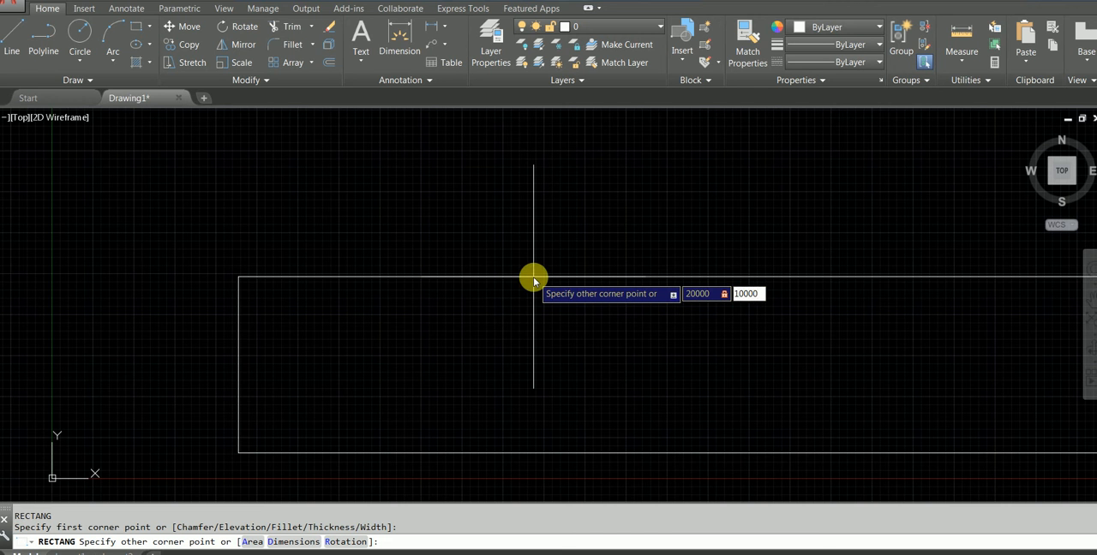
pyautogui.press('Return')
# Move the building outline rectangle up and to the right, clear of the drawing origin
pyautogui.scroll(-5, 532, 263)
pyautogui.moveTo(566, 254)
pyautogui.mouseDown(button='middle')
pyautogui.moveTo(617, 248)
pyautogui.moveTo(318, 386)
pyautogui.moveTo(392, 237)
pyautogui.mouseUp(button='middle')
pyautogui.scroll(8, 339, 367)
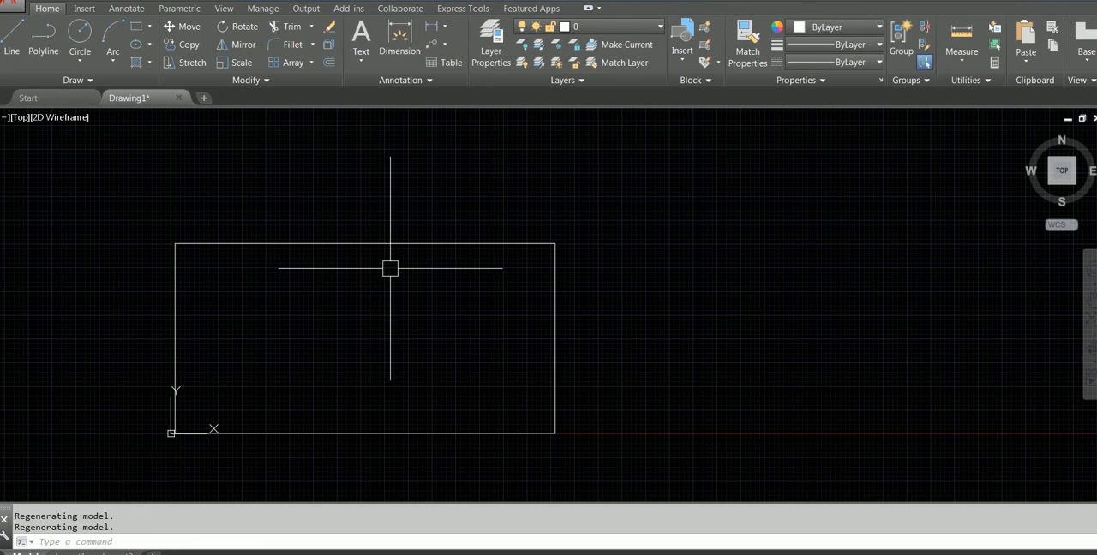
pyautogui.write('m')
pyautogui.press('Return')
pyautogui.click(375, 258)
pyautogui.click(326, 194)
pyautogui.press('Return')
pyautogui.click(335, 298)
pyautogui.click(611, 226)
# Check the outer wall thickness in the PDF plan, and offset the building outline inward by 300 in AutoCAD
pyautogui.scroll(3, 608, 226)
pyautogui.middleClick(609, 226)
pyautogui.middleClick(609, 225)
pyautogui.moveTo(591, 228); pyautogui.dragTo(542, 235, button='middle')
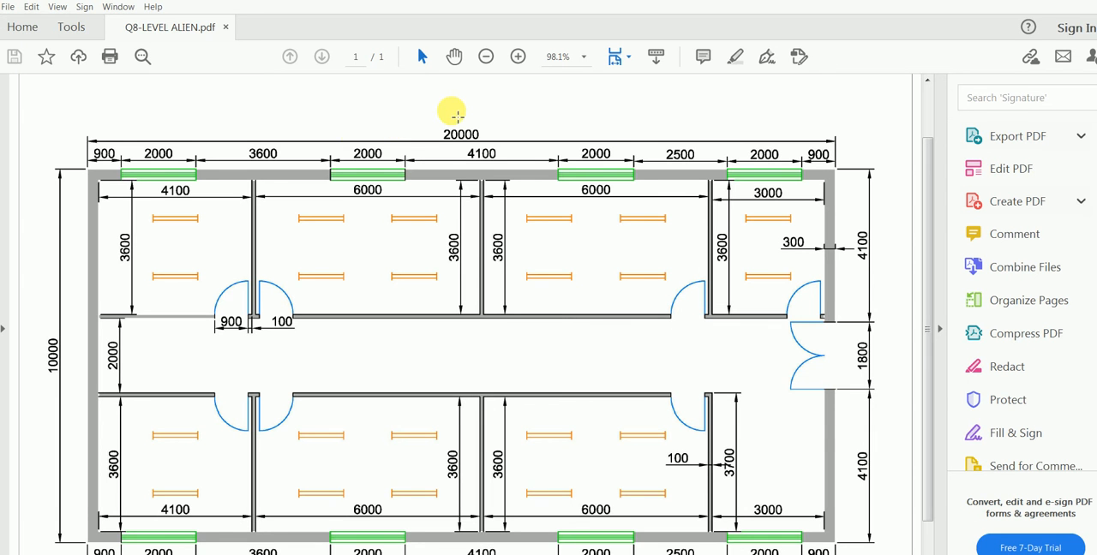
pyautogui.scroll(-1, 26, 376)
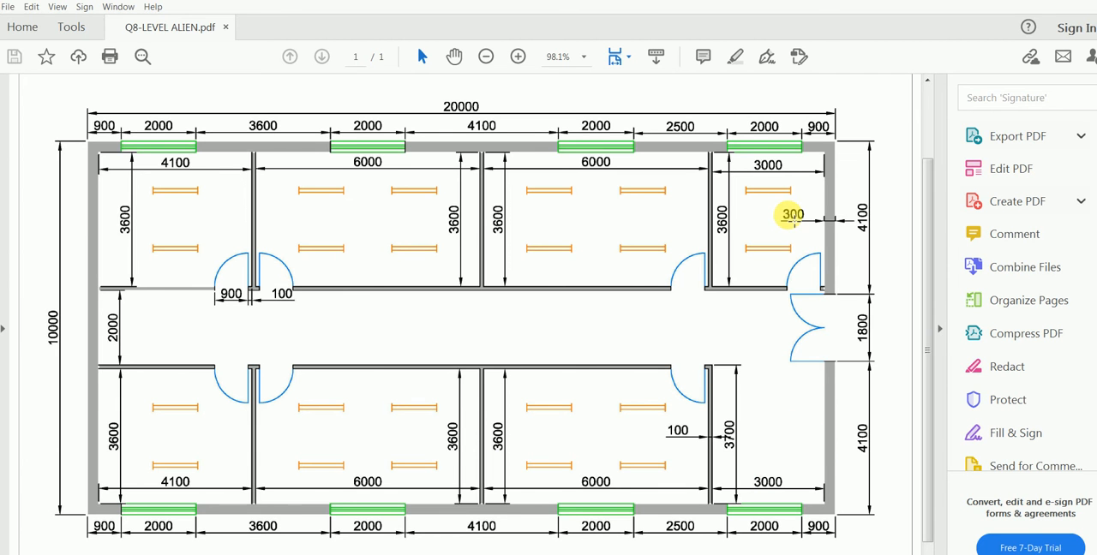
pyautogui.hotkey('alt', 'Tab')
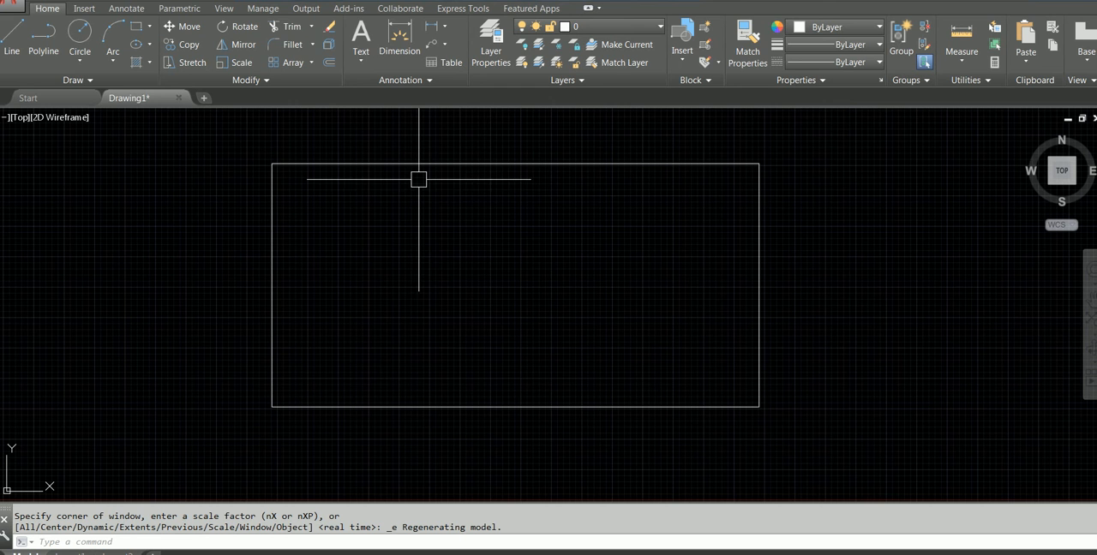
pyautogui.write('o')
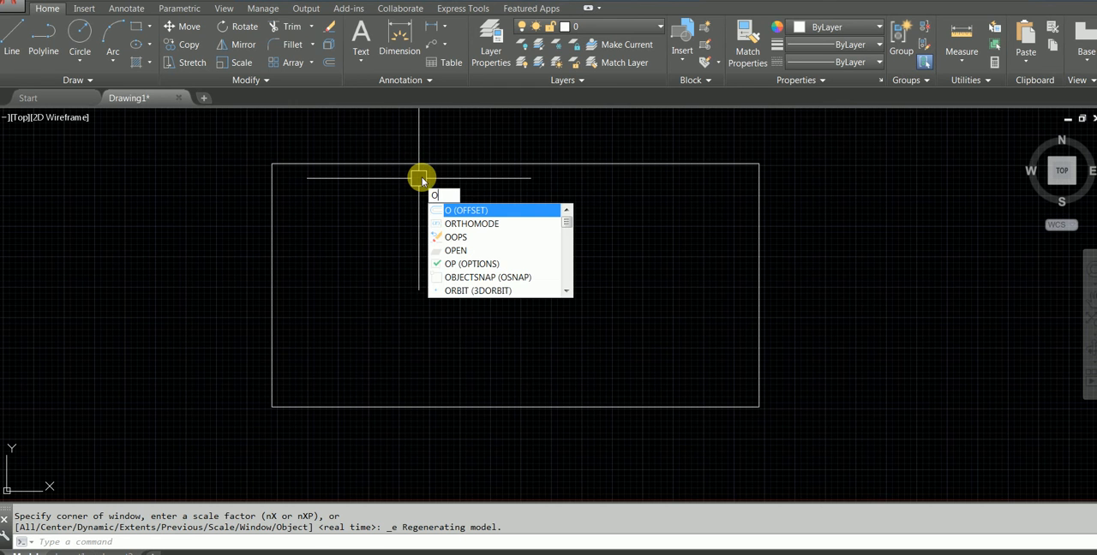
pyautogui.press('Return')
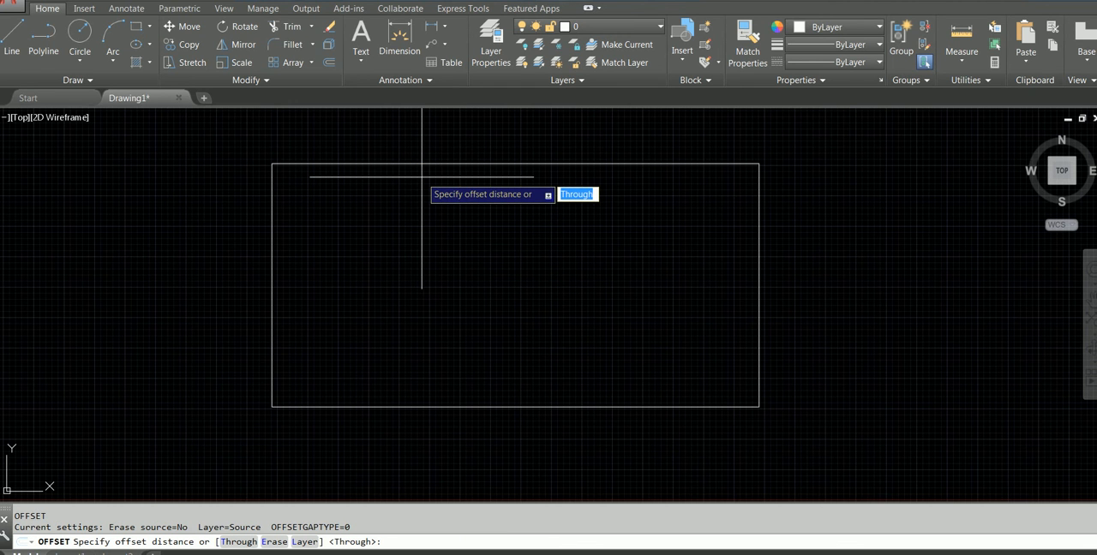
pyautogui.write('300')
pyautogui.press('Return')
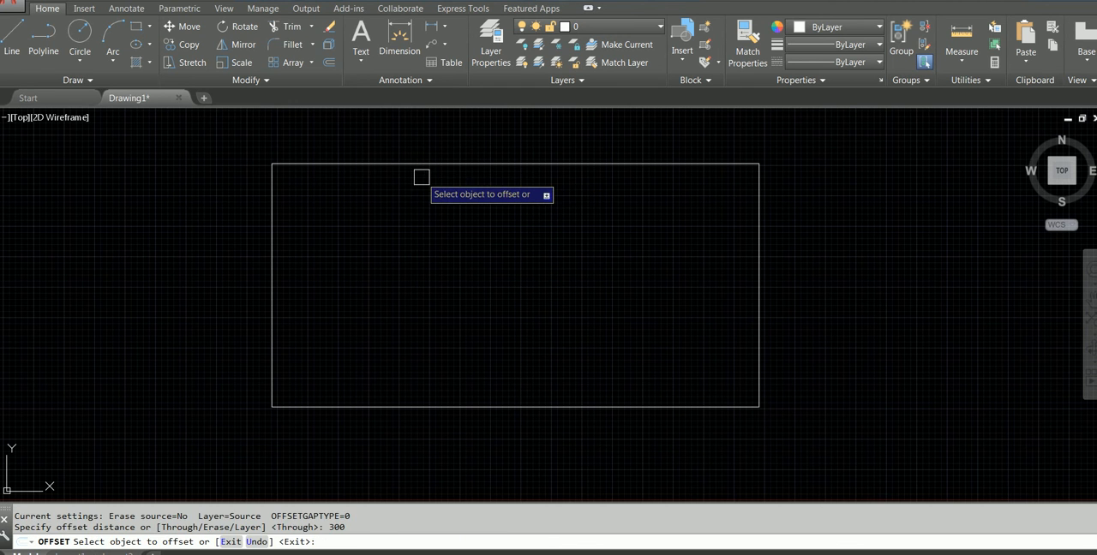
pyautogui.click(451, 165)
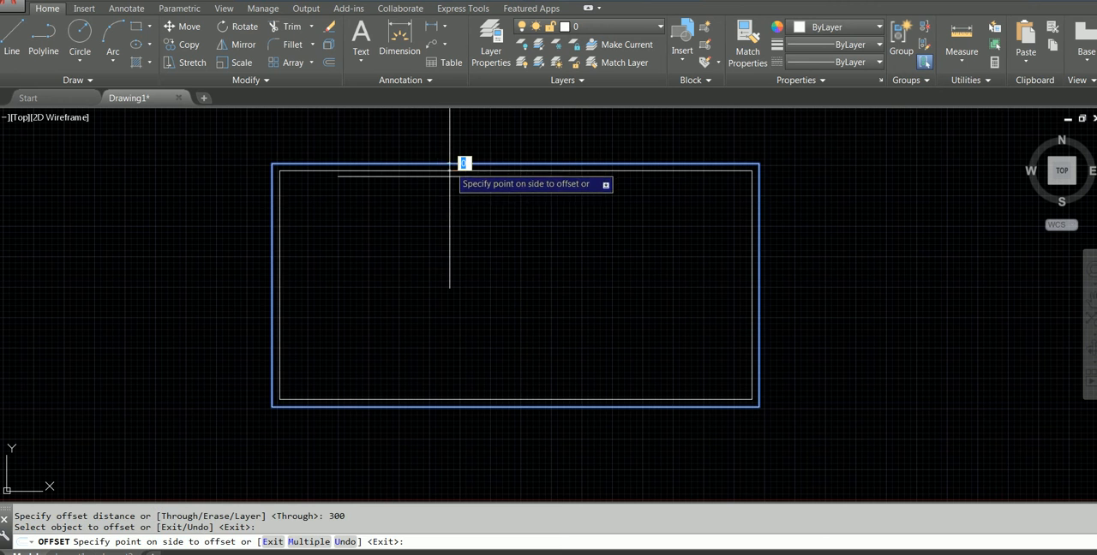
pyautogui.click(446, 281)
pyautogui.press('Escape')
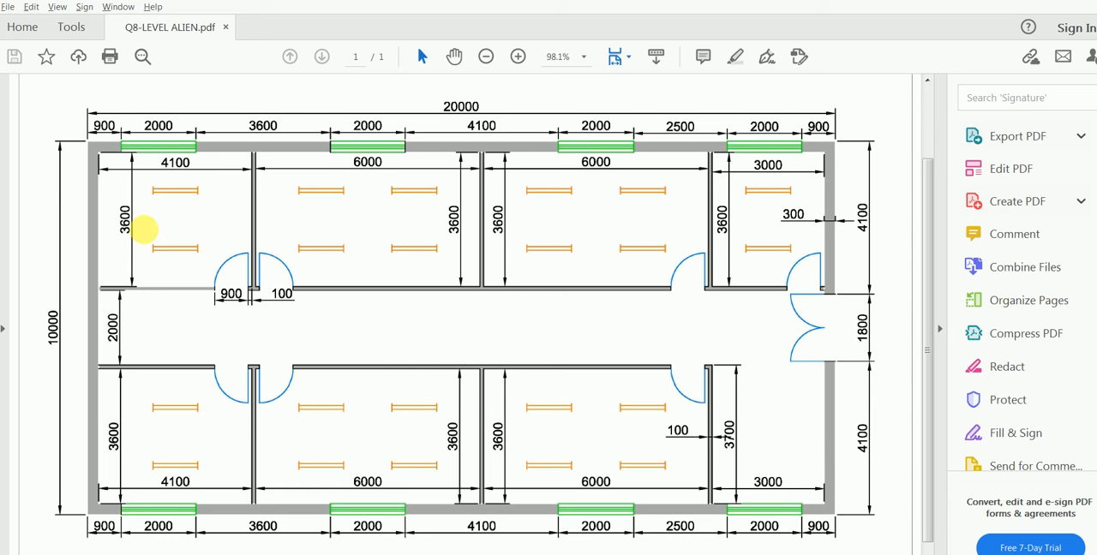
# Draw a 4100 by 3600 rectangle starting from the upper-left corner of the inner wall line
pyautogui.press('alt')
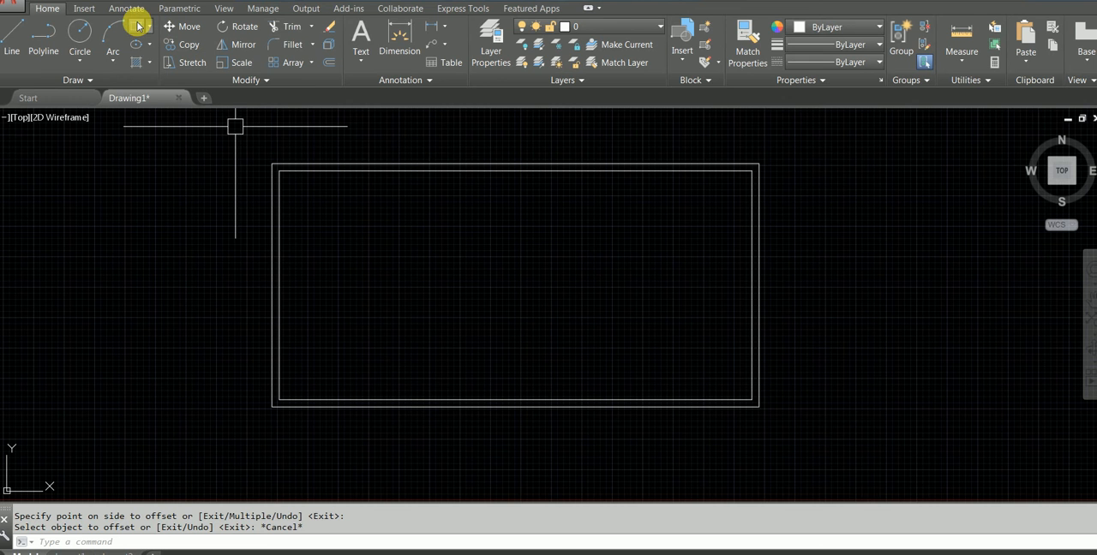
pyautogui.click(137, 26)
pyautogui.scroll(5, 333, 221)
pyautogui.scroll(-2, 357, 304)
pyautogui.click(275, 237)
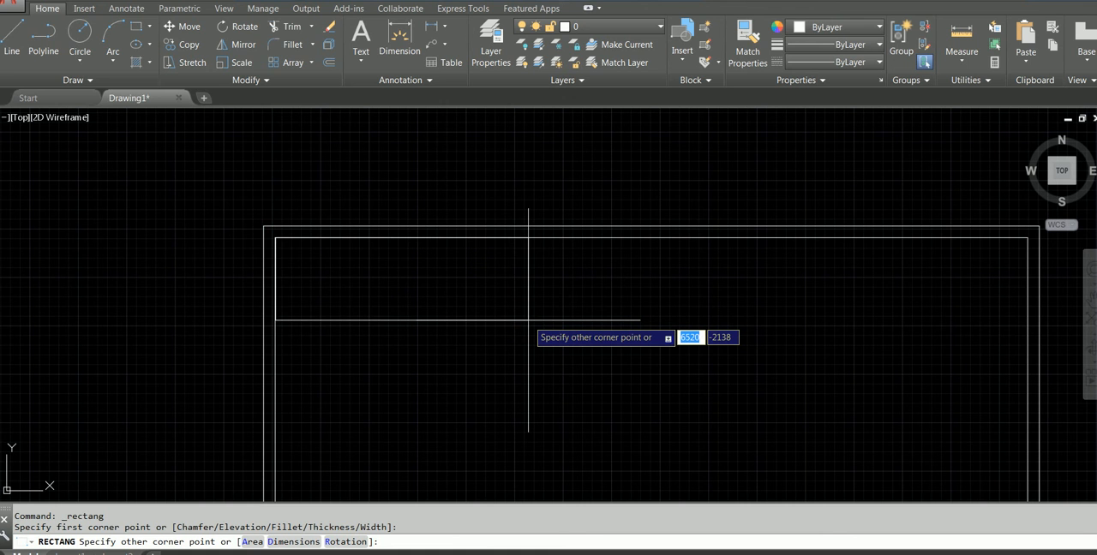
pyautogui.write('41')
pyautogui.press('Tab')
pyautogui.write('36')
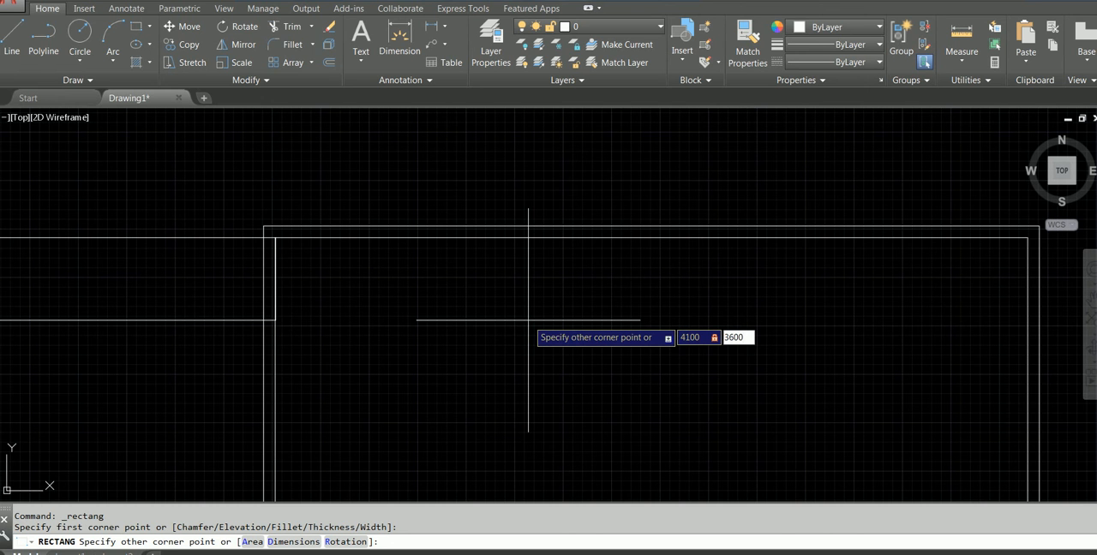
pyautogui.press('Return')
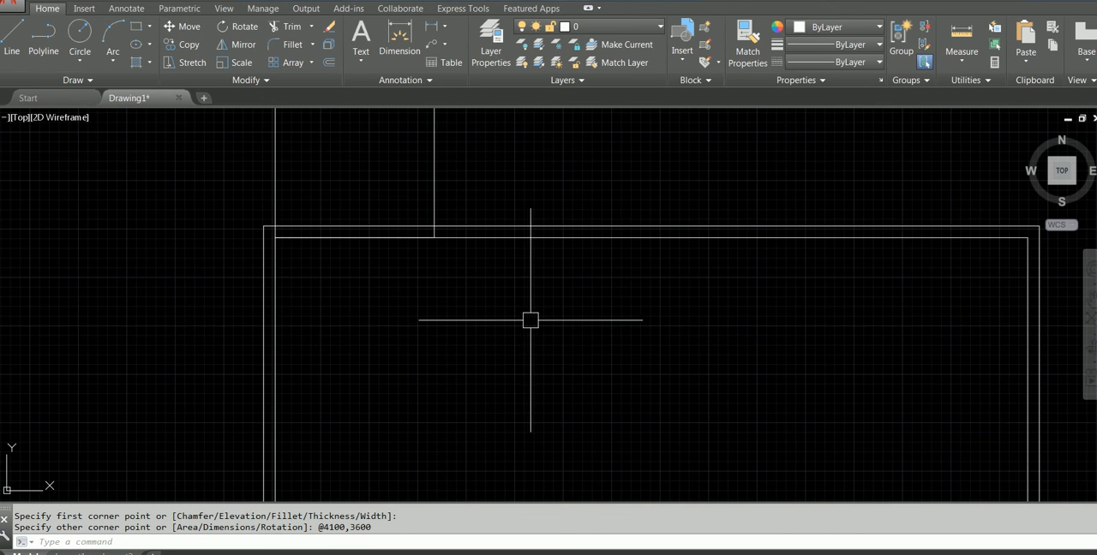
# Move the room rectangle down by its upper-left corner onto the upper-left corner of the inner wall line
pyautogui.scroll(-4, 514, 394)
pyautogui.scroll(2, 507, 375)
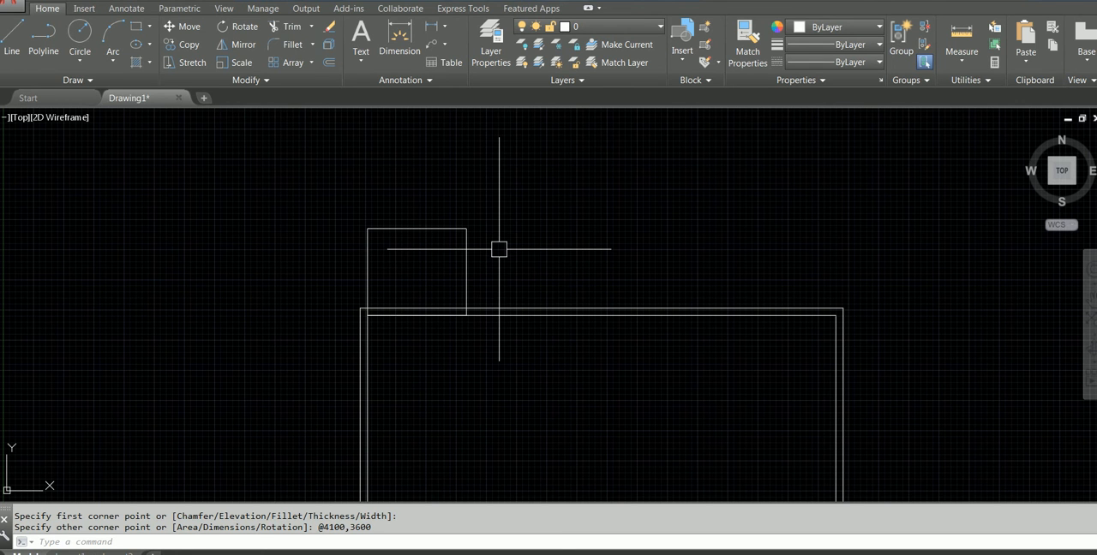
pyautogui.write('M')
pyautogui.press('Return')
pyautogui.click(414, 226)
pyautogui.press('Return')
pyautogui.click(367, 229)
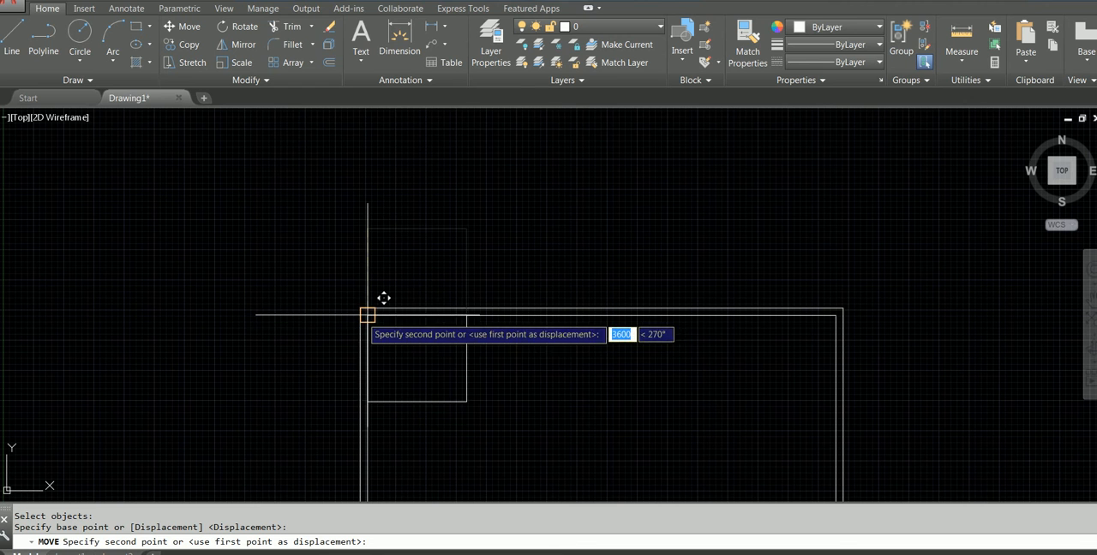
pyautogui.click(368, 315)
pyautogui.press('Escape')
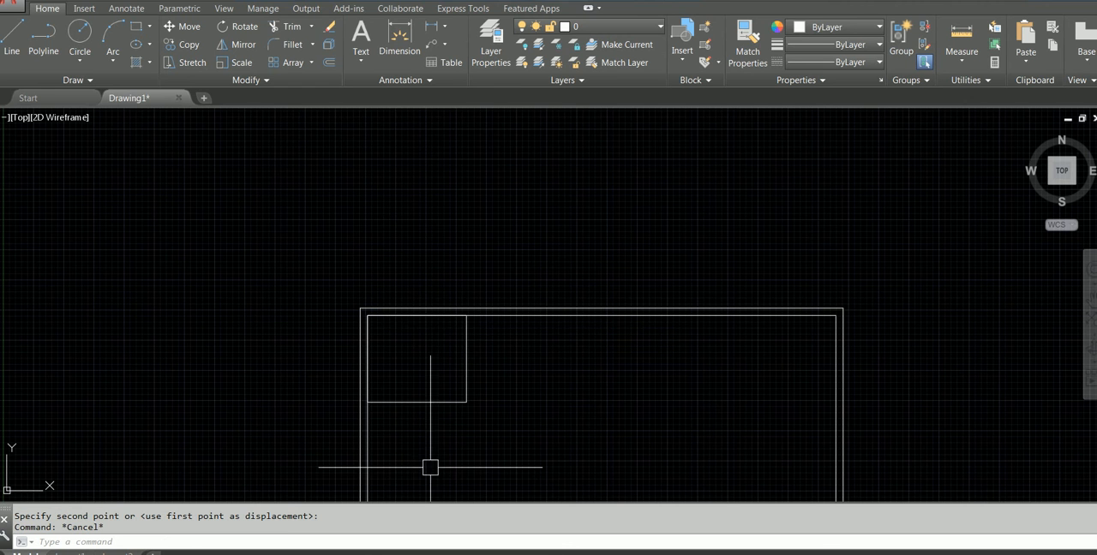
# Compare the first room with the PDF plan, and measure the height of its rectangle's left side in AutoCAD
pyautogui.click(480, 553)
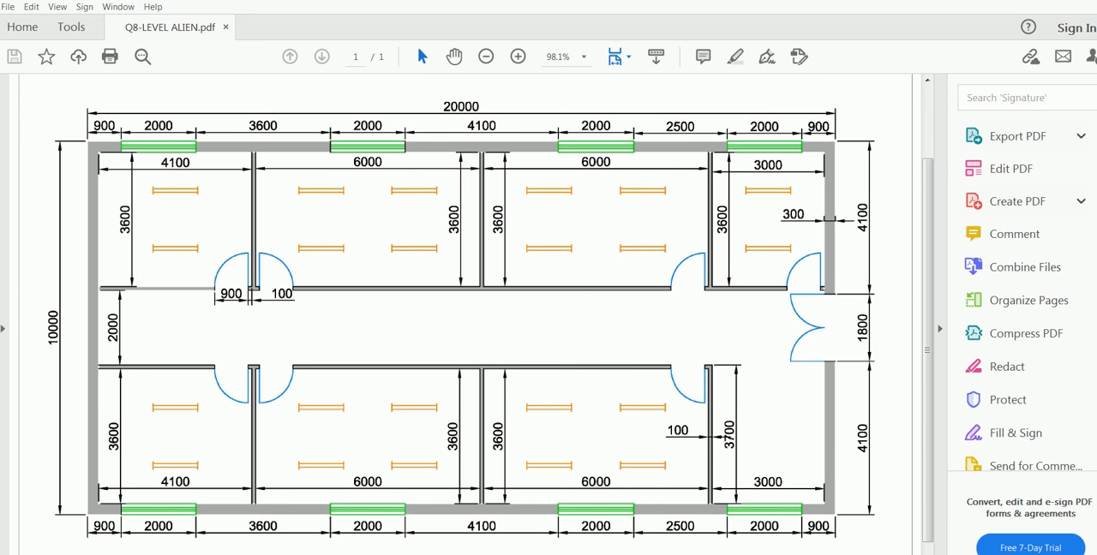
pyautogui.click(383, 554)
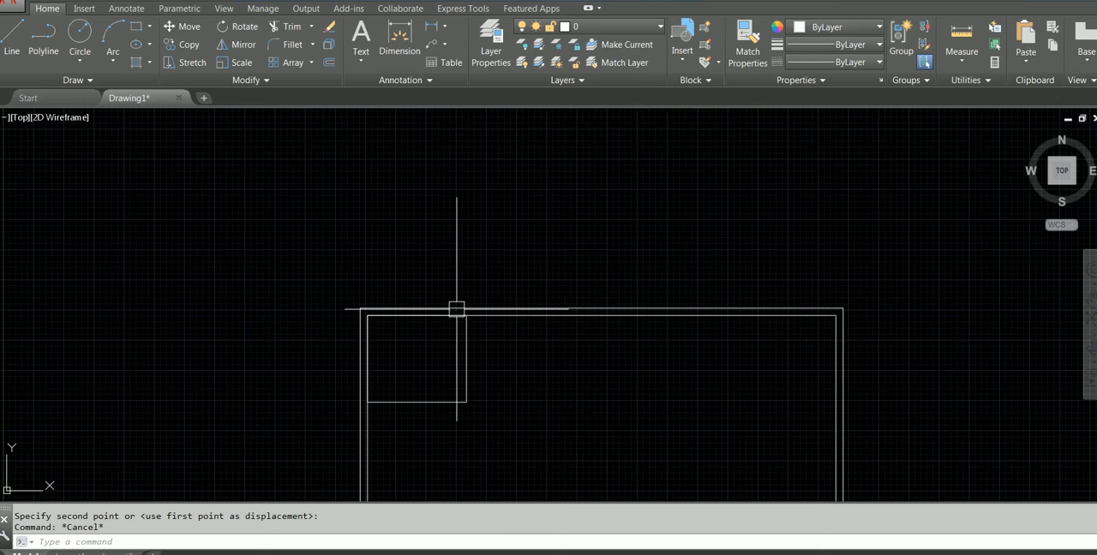
pyautogui.click(954, 32)
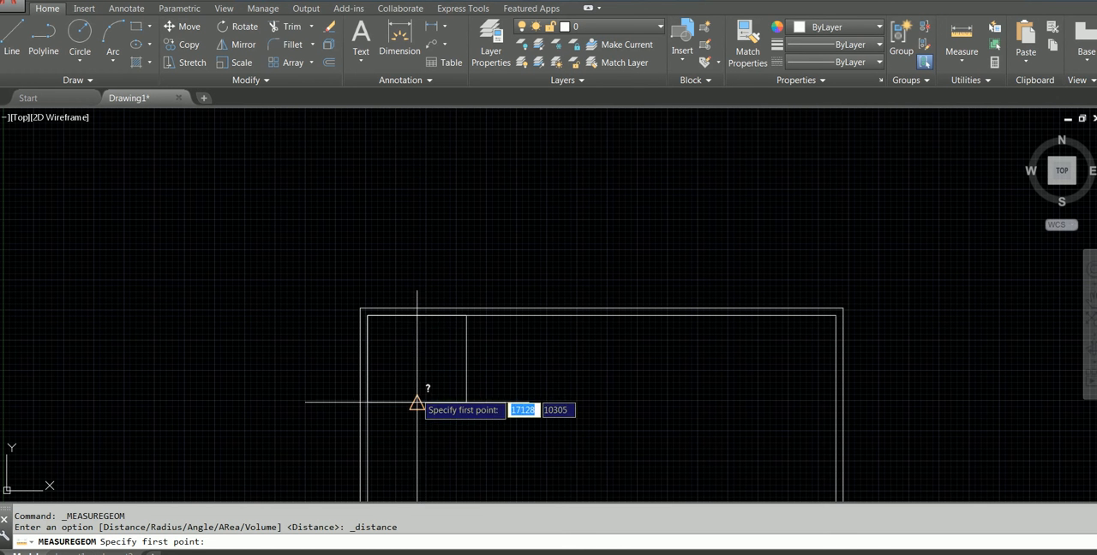
pyautogui.click(367, 398)
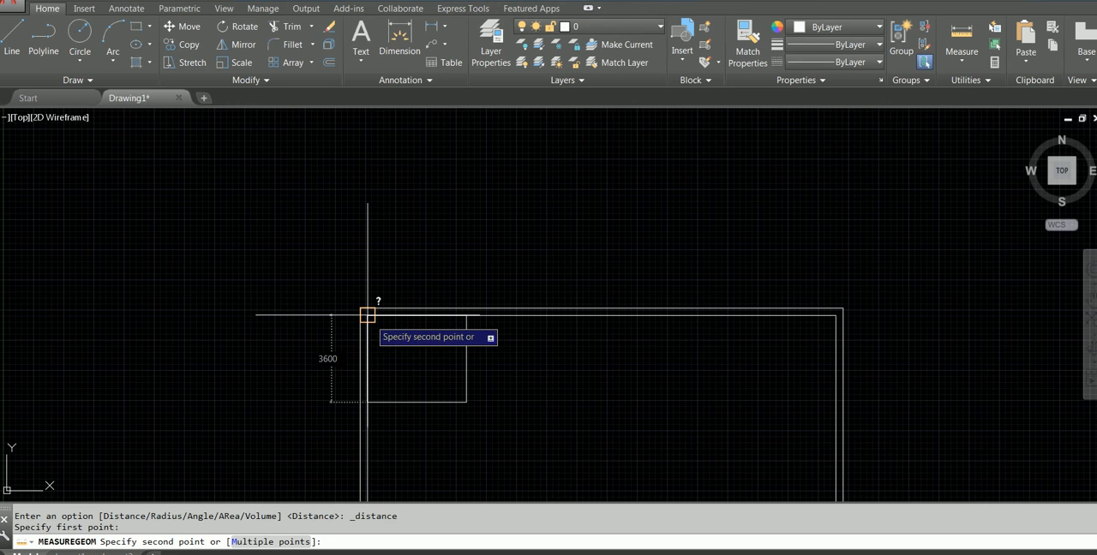
pyautogui.press('Escape')
# Examine the partition wall thickness beside the first room's door in the PDF plan, and inspect the room rectangle in AutoCAD
pyautogui.click(559, 553)
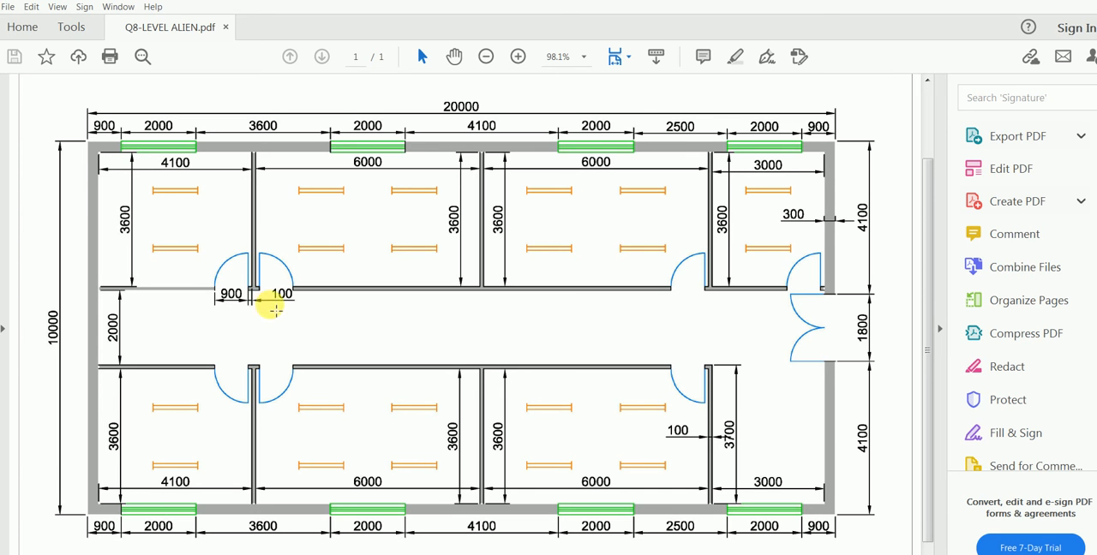
pyautogui.scroll(-1, 282, 286)
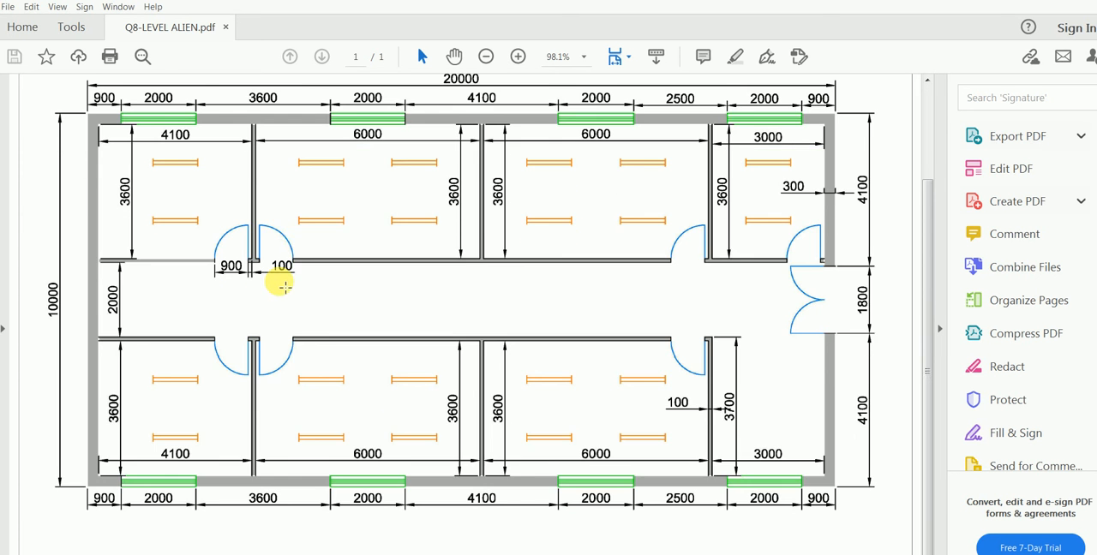
pyautogui.scroll(1, 283, 286)
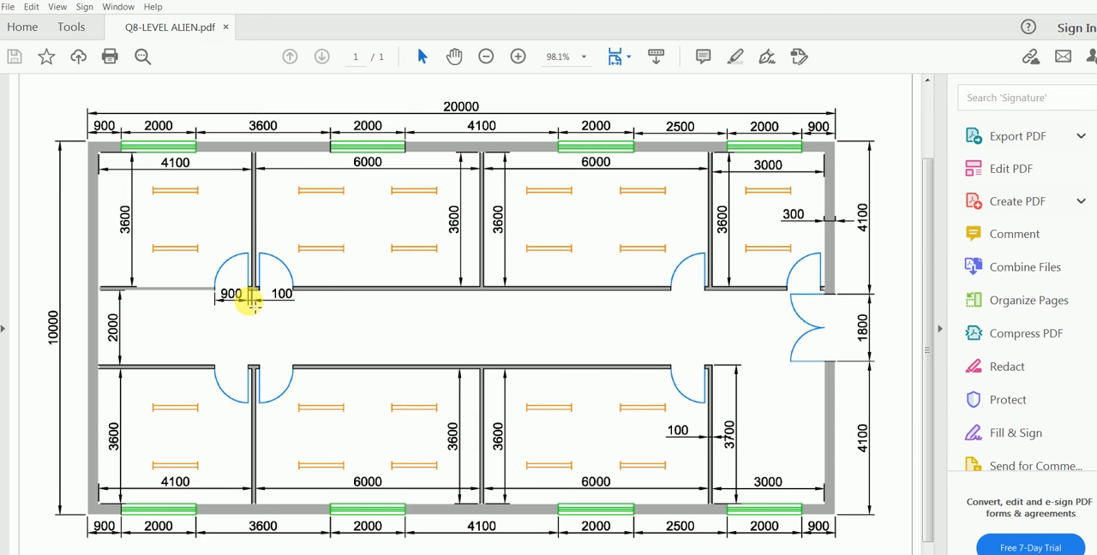
pyautogui.scroll(-1, 254, 304)
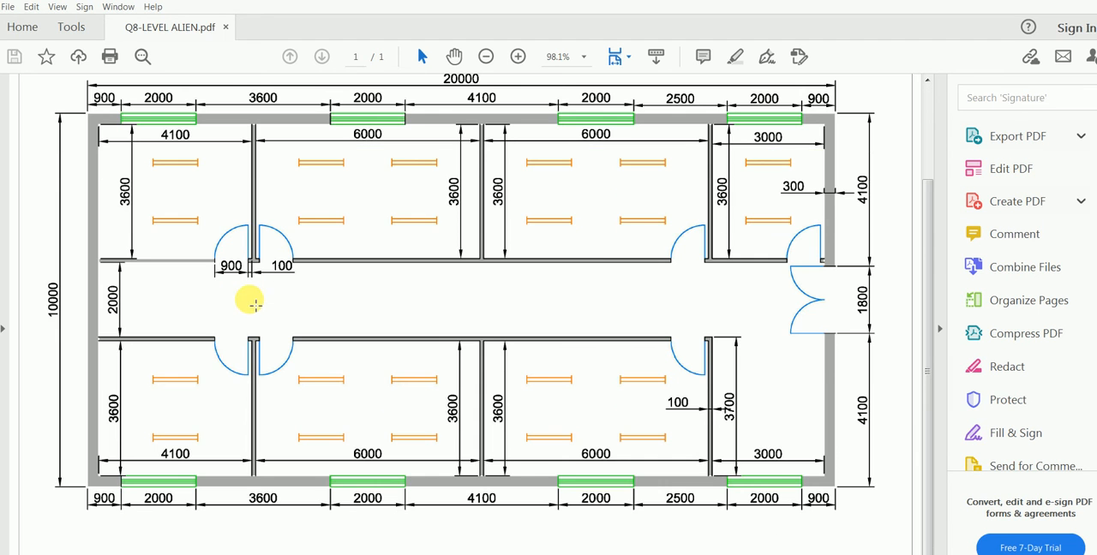
pyautogui.hotkey('alt', 'Tab')
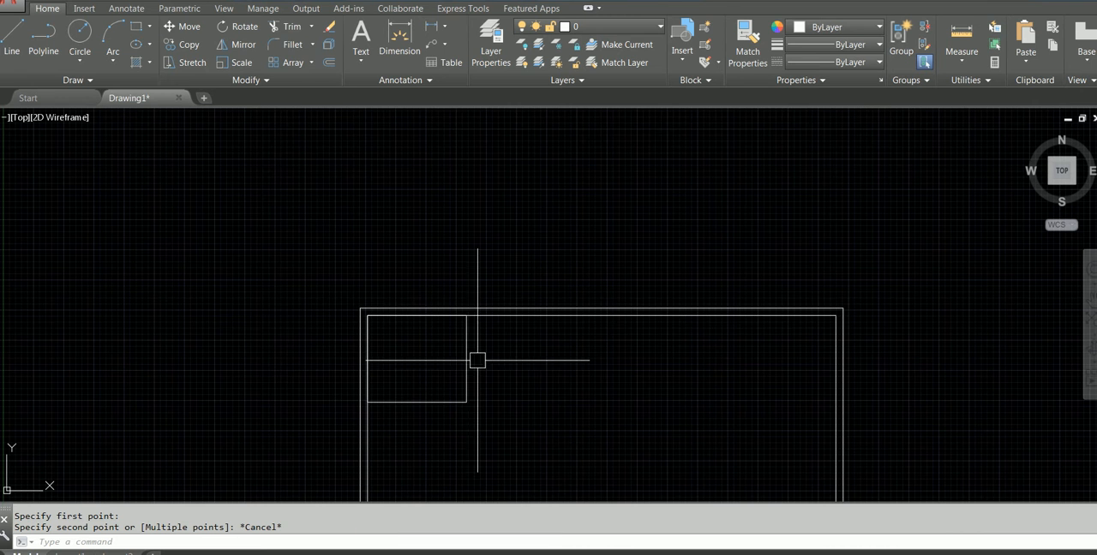
pyautogui.scroll(2, 475, 358)
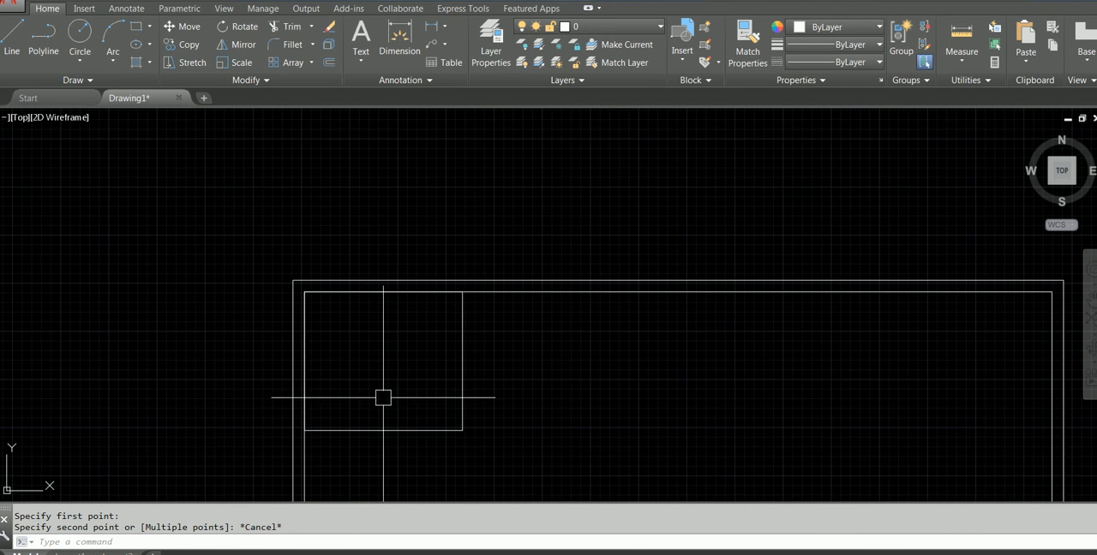
pyautogui.click(463, 363)
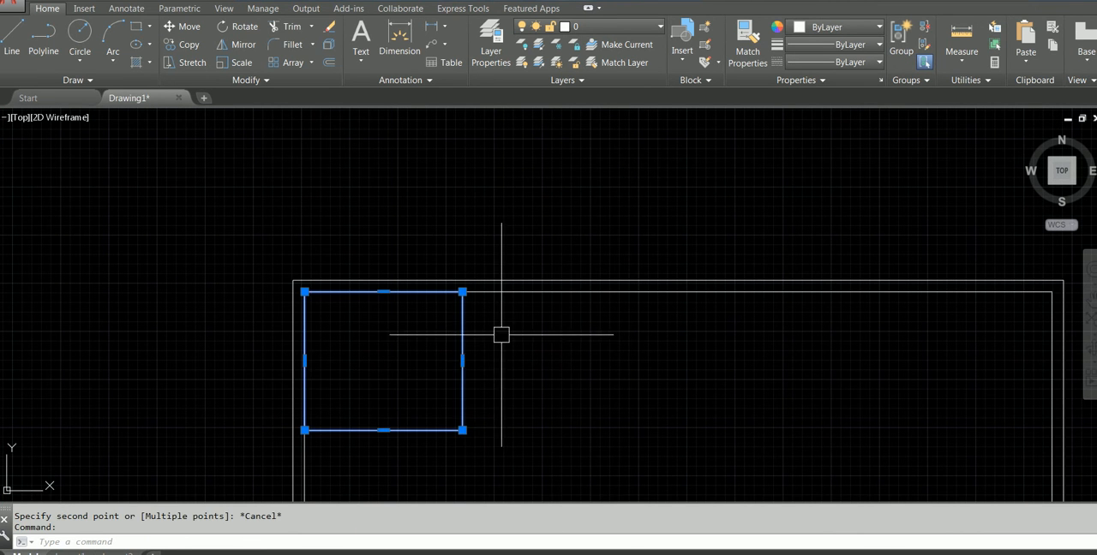
pyautogui.press('Escape')
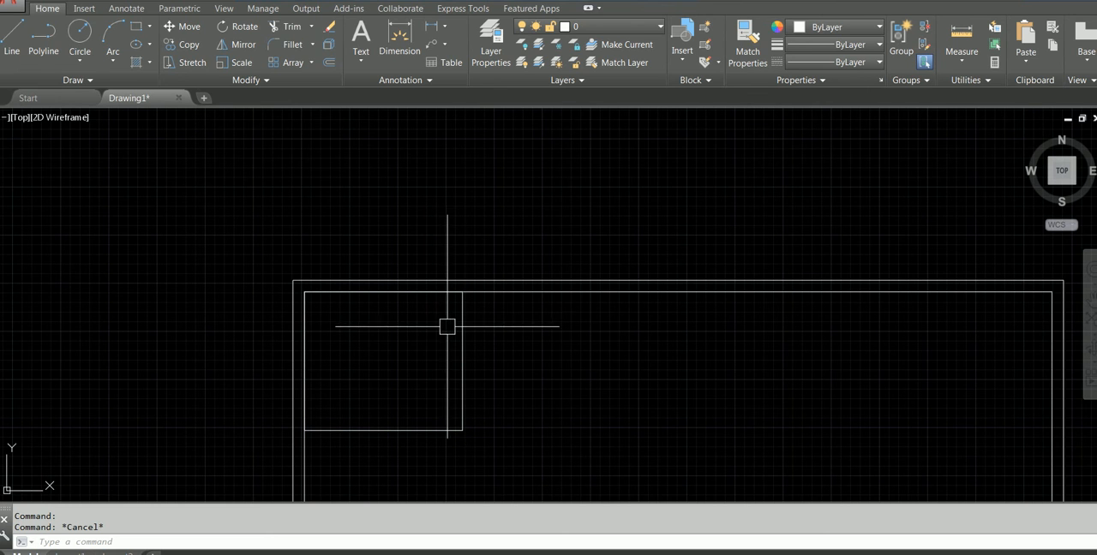
# Explode the first room's rectangle into separate lines
pyautogui.click(463, 326)
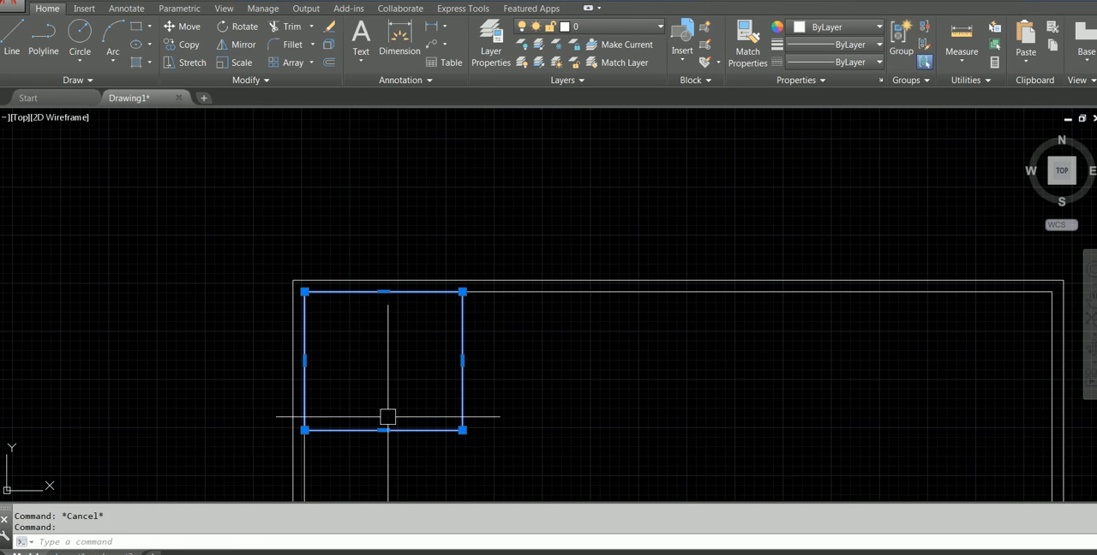
pyautogui.press('Escape')
pyautogui.write('EXP')
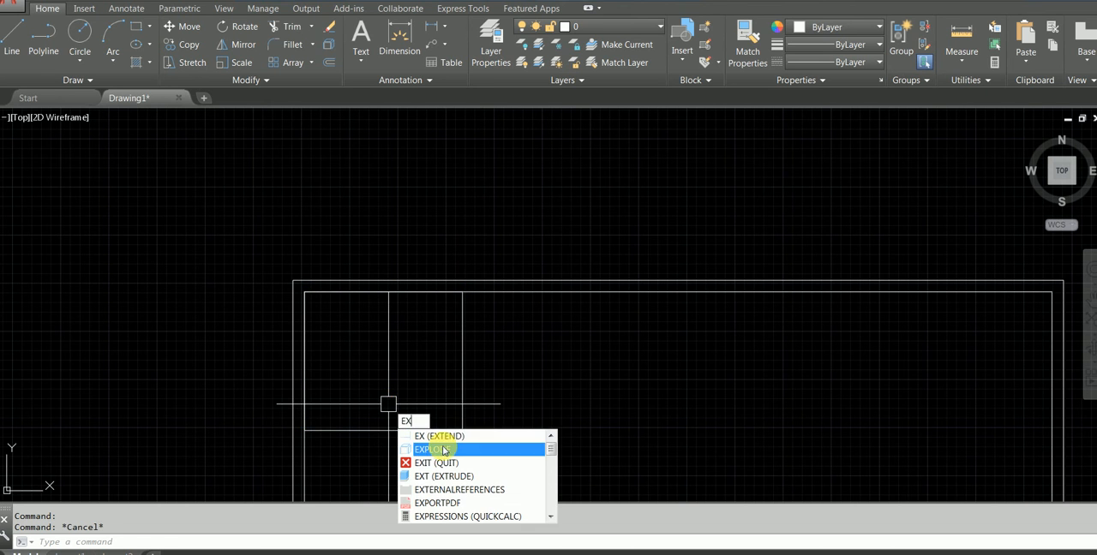
pyautogui.press('Return')
pyautogui.click(463, 369)
pyautogui.press('Return')
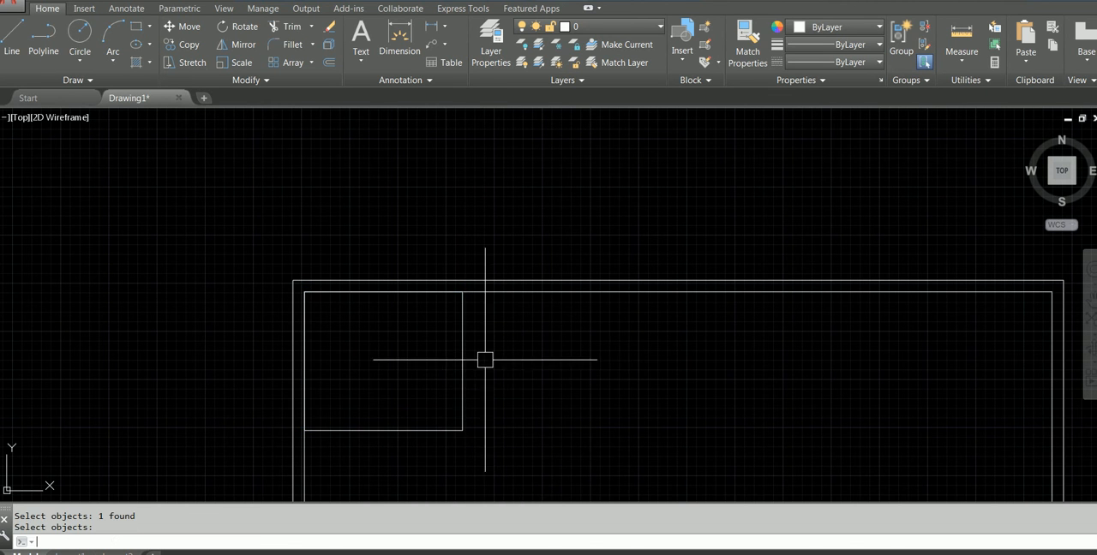
pyautogui.click(463, 350)
pyautogui.press('Escape')
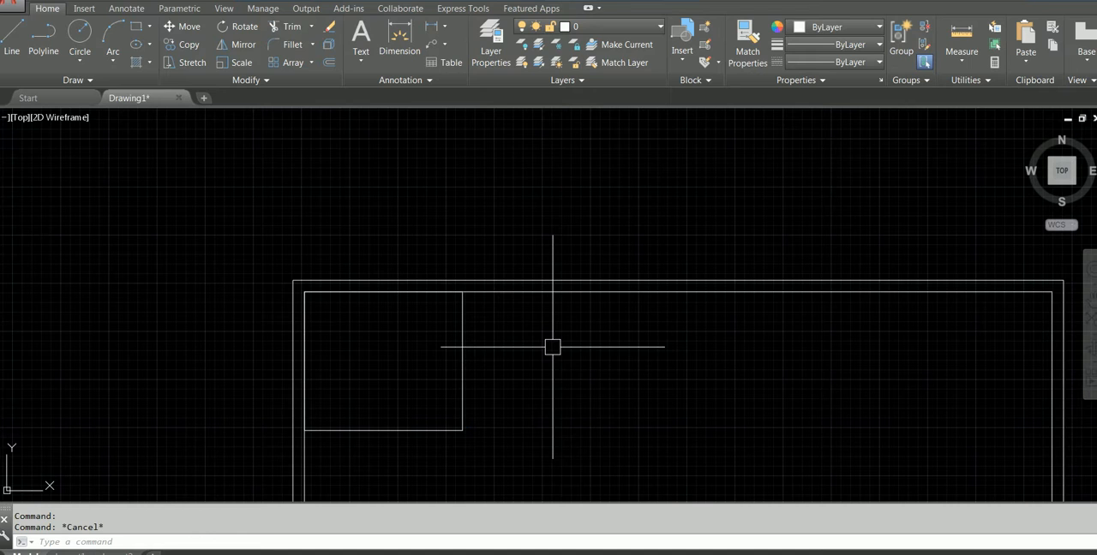
# Offset the first room's right and bottom lines 100 mm outward to form the partition walls
pyautogui.hotkey('alt', 'Tab')
pyautogui.hotkey('alt', 'Tab')
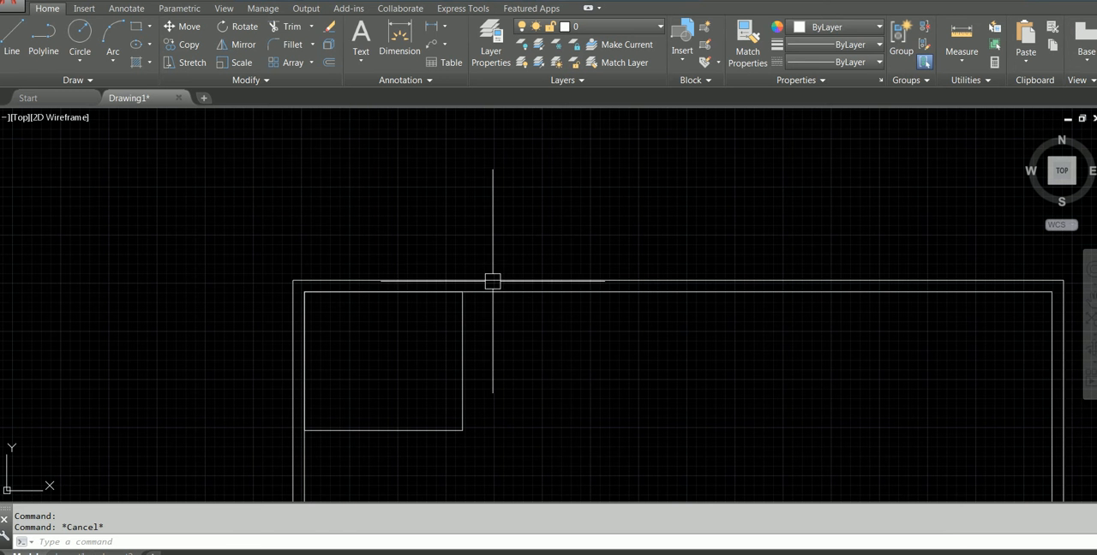
pyautogui.press('Return')
pyautogui.write('150')
pyautogui.press('Return')
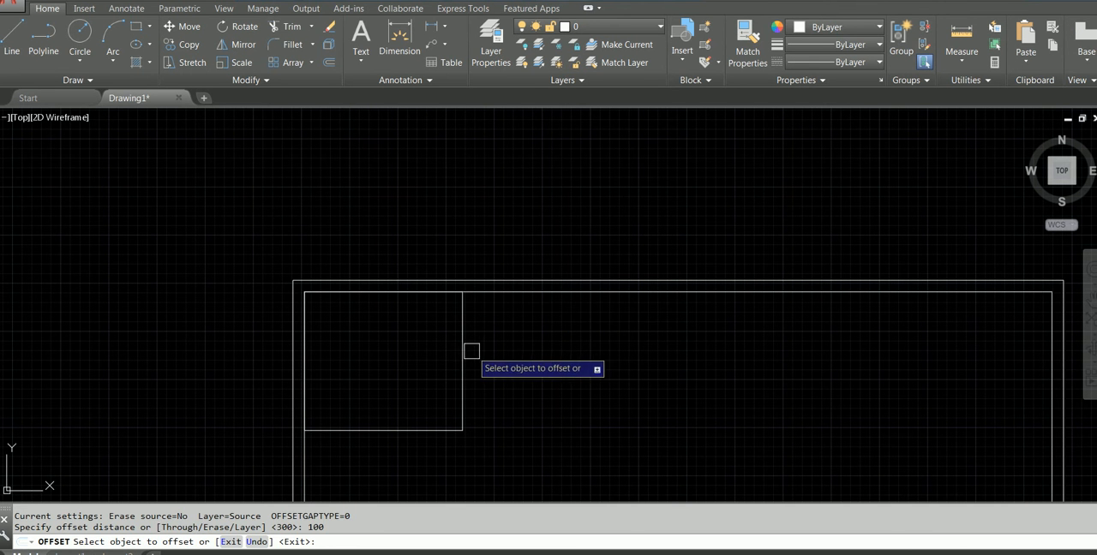
pyautogui.click(463, 357)
pyautogui.click(514, 357)
pyautogui.click(386, 432)
pyautogui.click(392, 461)
pyautogui.press('Escape')
pyautogui.scroll(2, 437, 411)
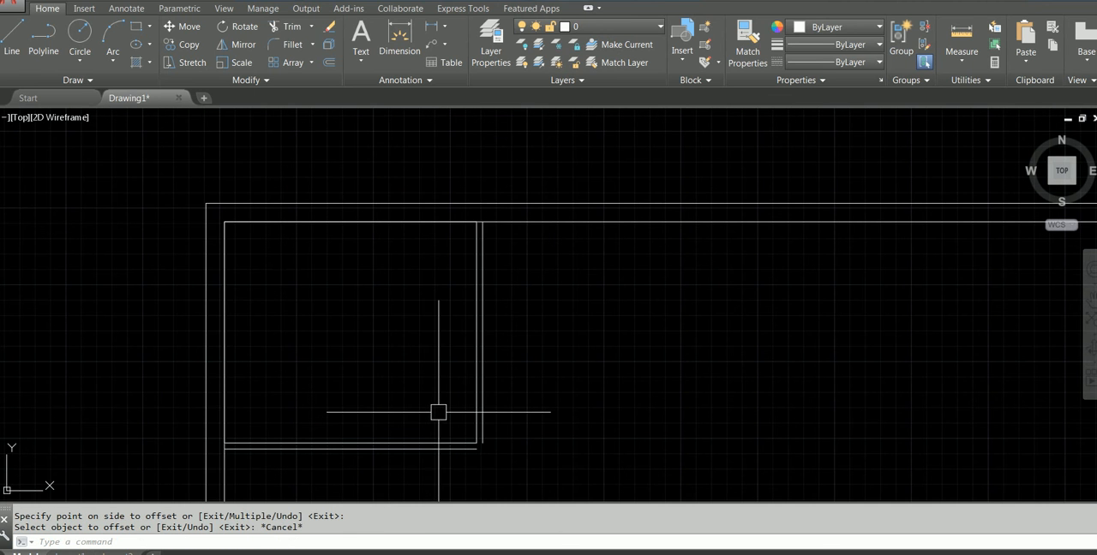
# Fillet the two outer partition lines with radius 0 so they meet in a sharp corner
pyautogui.click(289, 45)
pyautogui.click(439, 448)
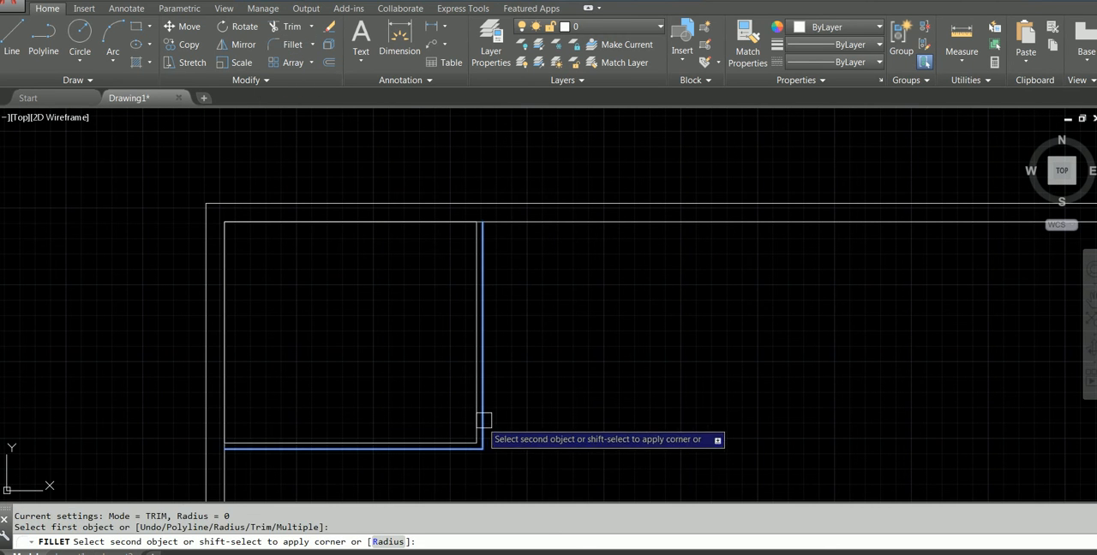
pyautogui.click(484, 423)
pyautogui.press('Escape')
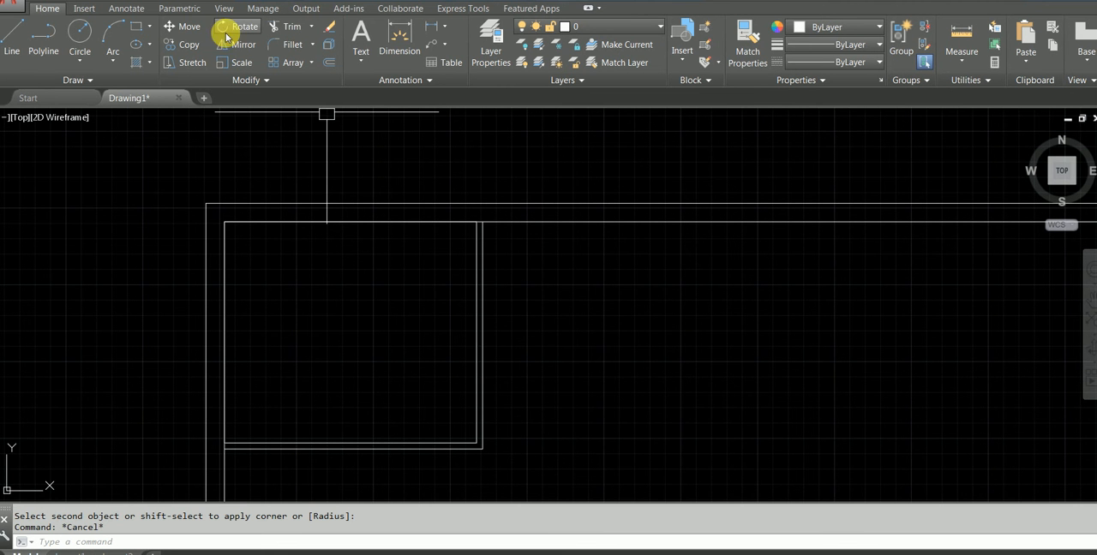
# Draw a 6000 by 3600 rectangle starting from the upper endpoint of the first room's outer partition line
pyautogui.click(136, 25)
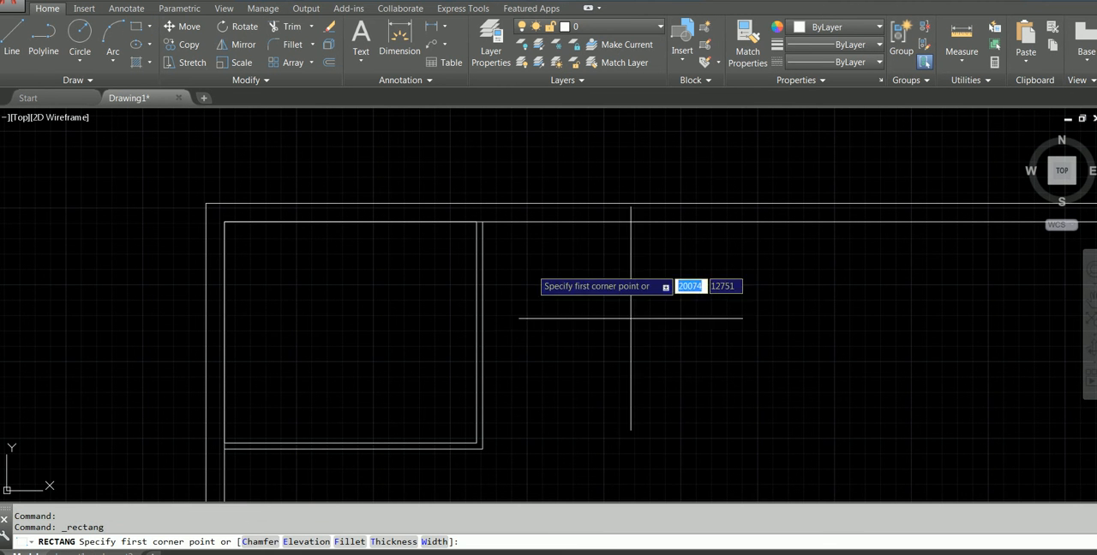
pyautogui.keyDown('shift'); pyautogui.rightClick(515, 271); pyautogui.keyUp('shift')
pyautogui.click(549, 334)
pyautogui.scroll(4, 490, 208)
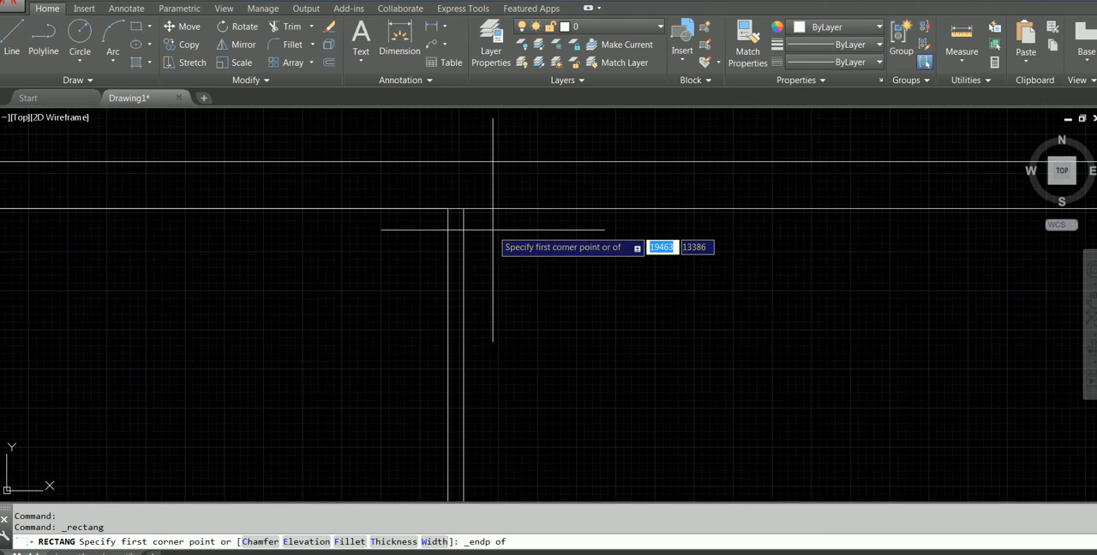
pyautogui.click(464, 209)
pyautogui.scroll(-3, 802, 348)
pyautogui.moveTo(815, 357); pyautogui.dragTo(570, 241, button='middle')
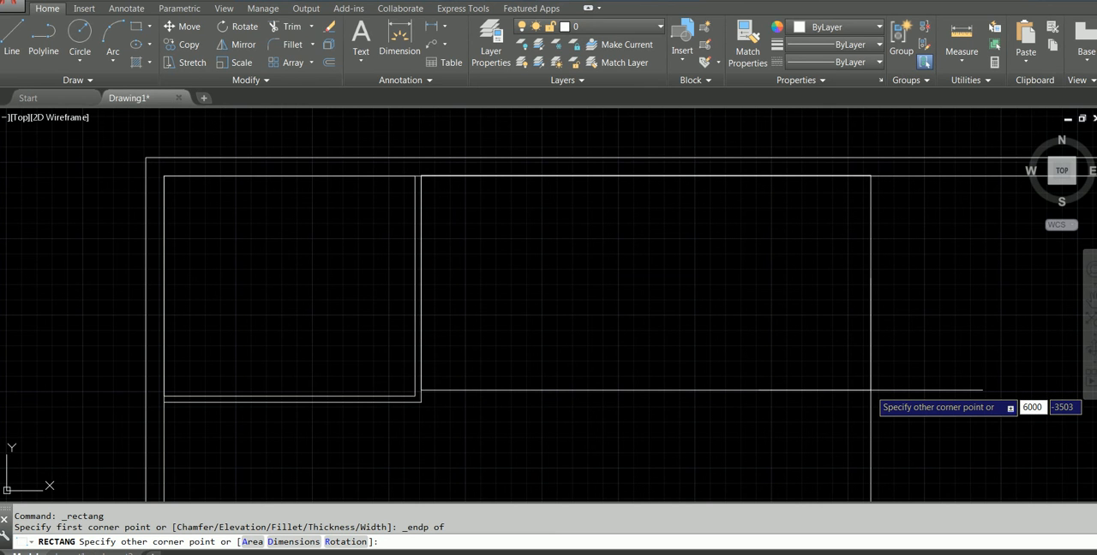
pyautogui.press('Tab')
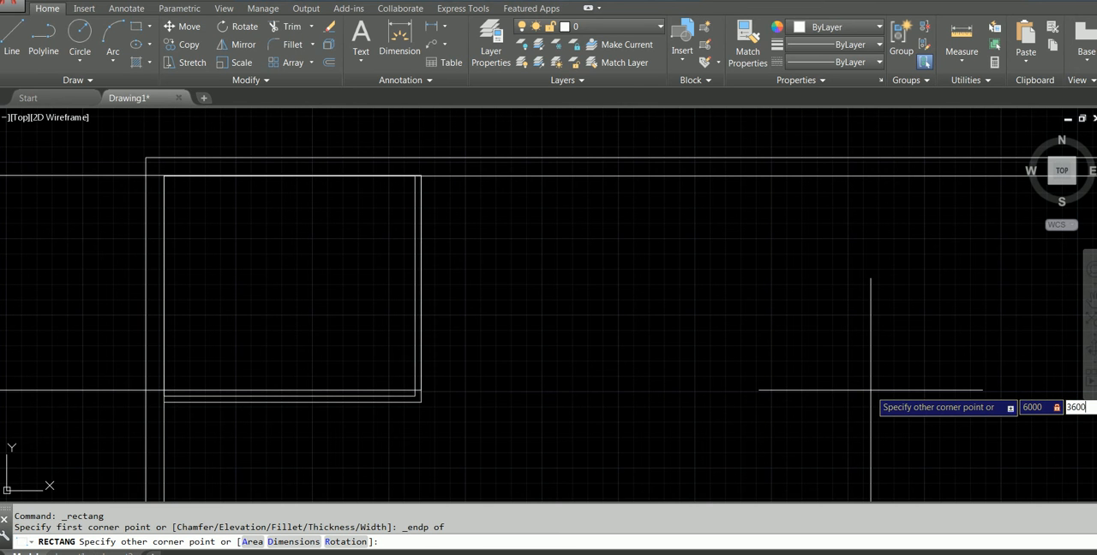
pyautogui.press('Return')
pyautogui.click(798, 299)
pyautogui.scroll(-4, 793, 296)
pyautogui.press('Escape')
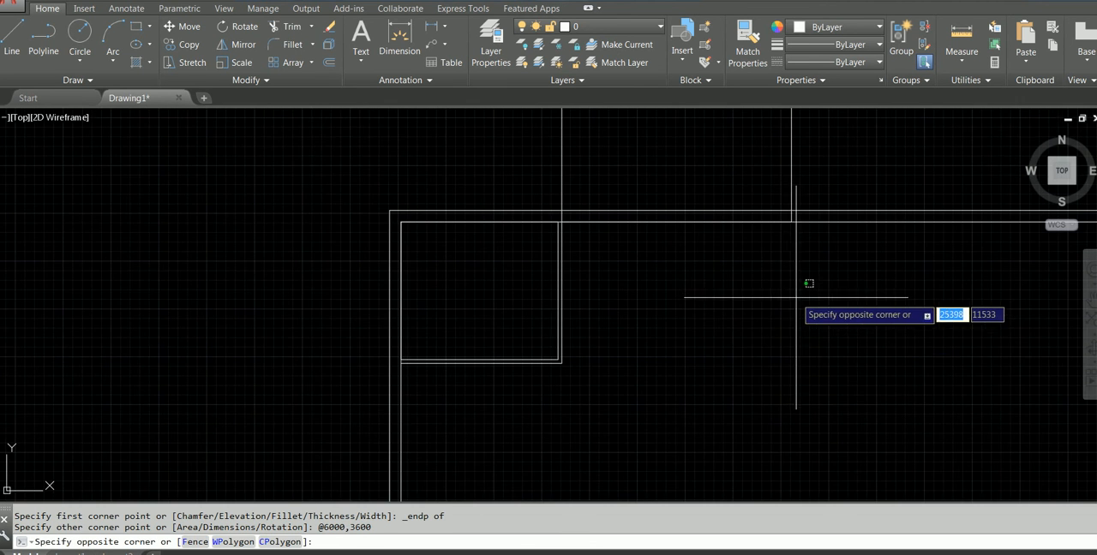
pyautogui.scroll(2, 787, 288)
pyautogui.scroll(-2, 784, 289)
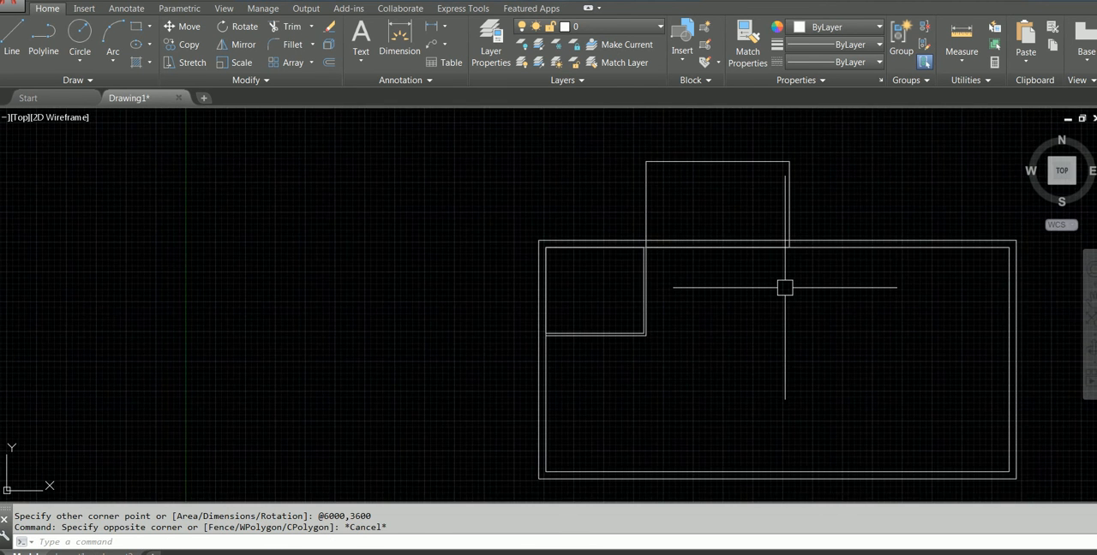
pyautogui.click(817, 197)
pyautogui.press('Escape')
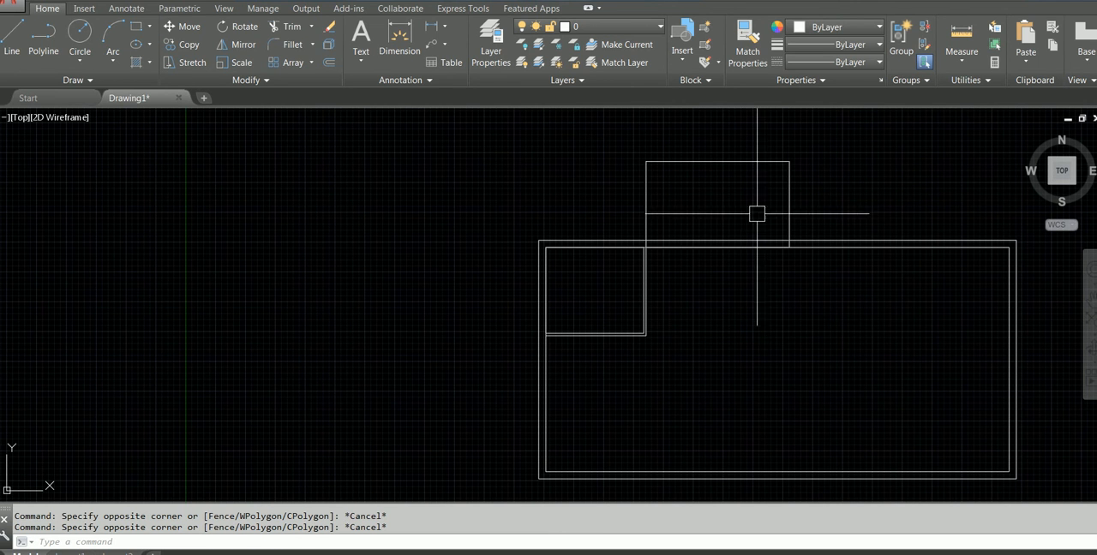
# Move the second room's rectangle down by its upper-left corner onto the upper endpoint of the outer partition line
pyautogui.click(186, 32)
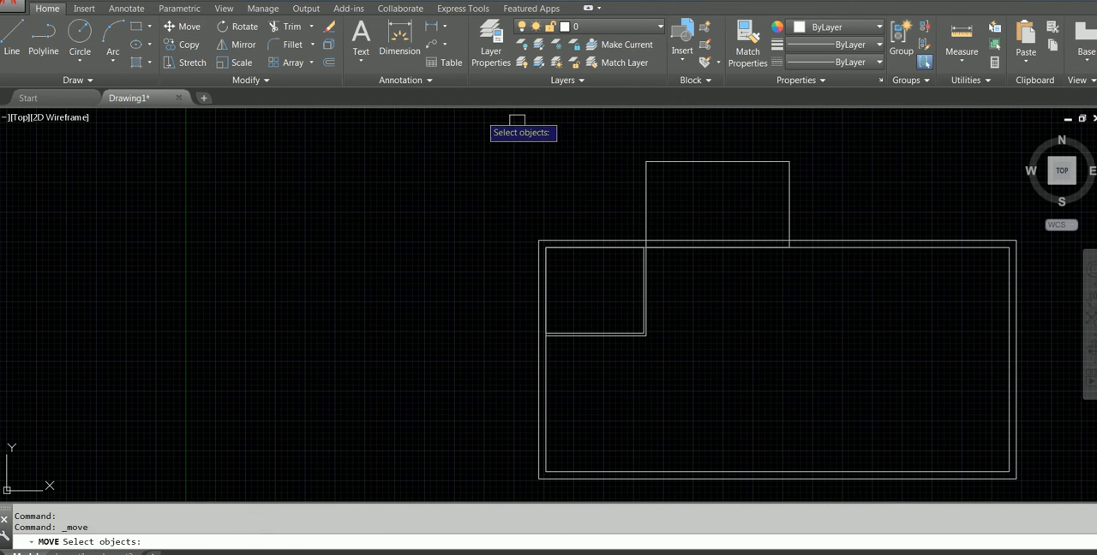
pyautogui.click(698, 162)
pyautogui.press('Return')
pyautogui.click(646, 161)
pyautogui.scroll(2, 671, 232)
pyautogui.press('Escape')
pyautogui.scroll(-1, 660, 241)
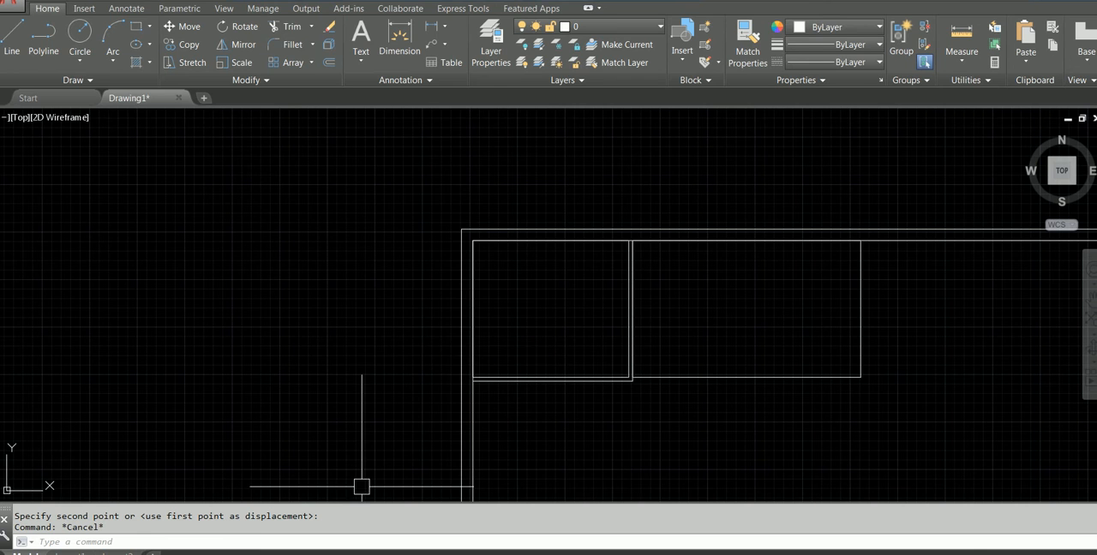
# Offset the second room's rectangle 100 mm outward
pyautogui.click(404, 553)
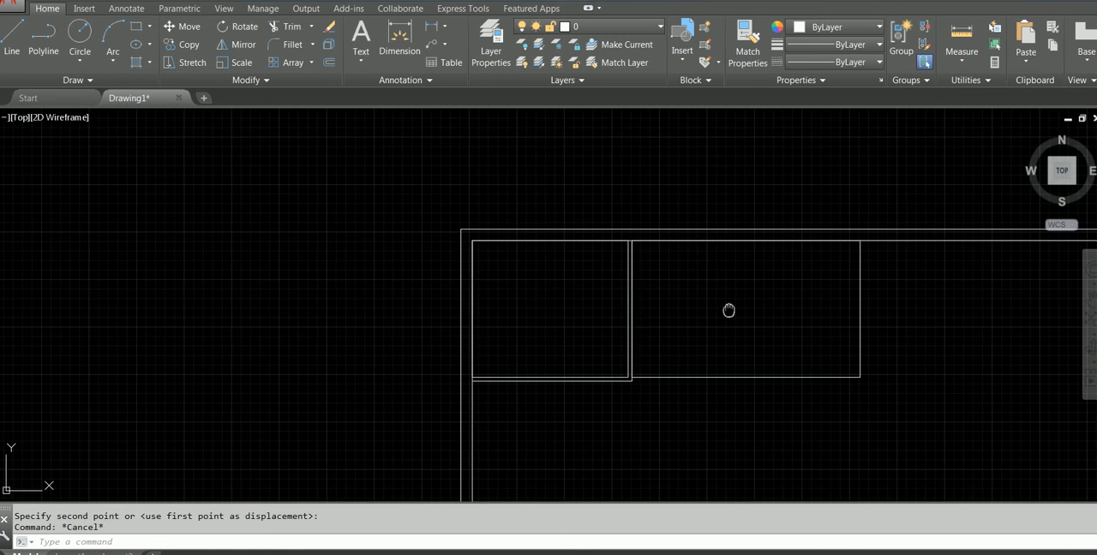
pyautogui.moveTo(729, 311); pyautogui.dragTo(580, 284, button='middle')
pyautogui.scroll(2, 545, 330)
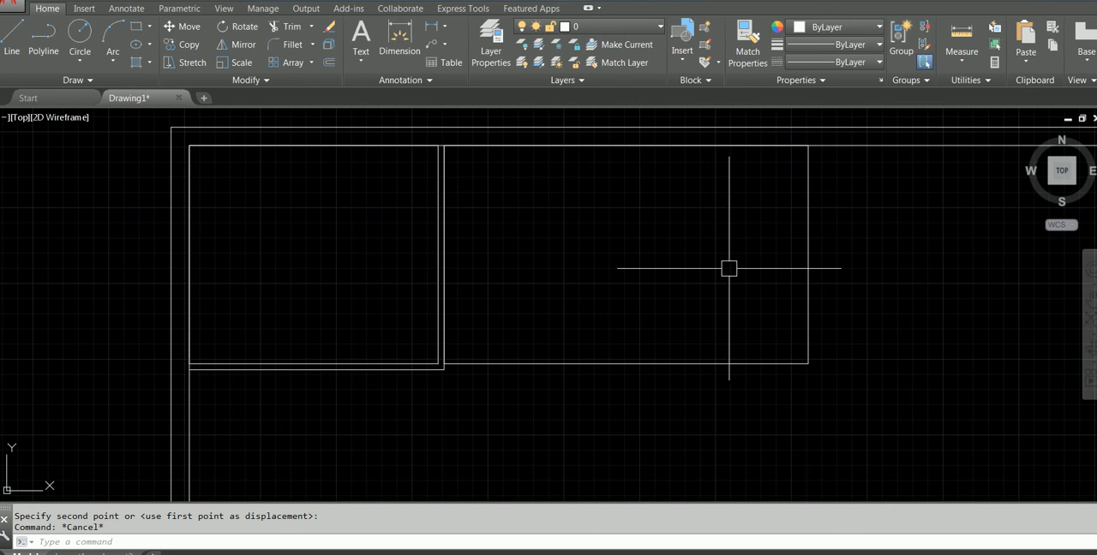
pyautogui.press('Return')
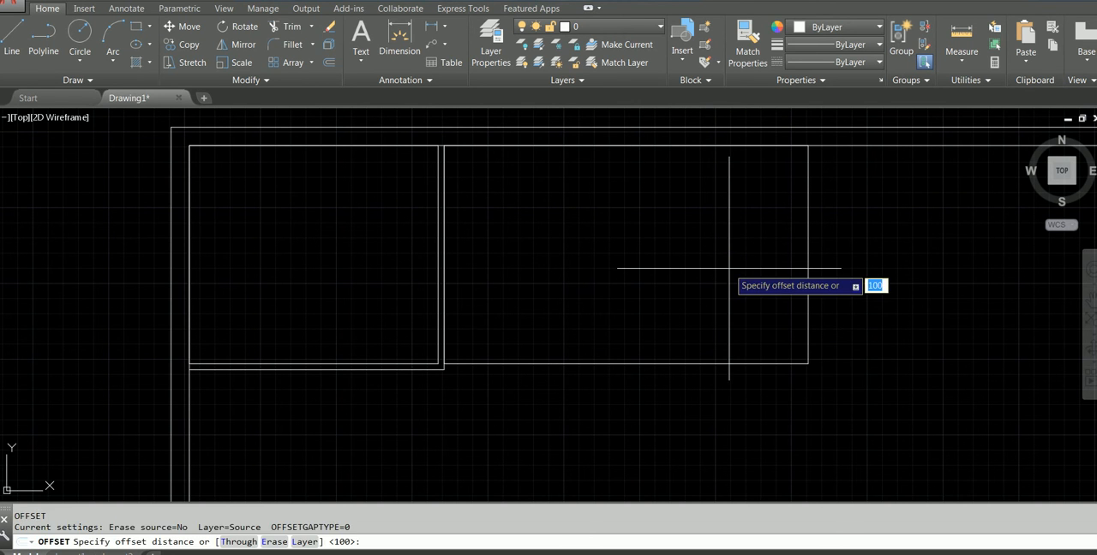
pyautogui.press('Return')
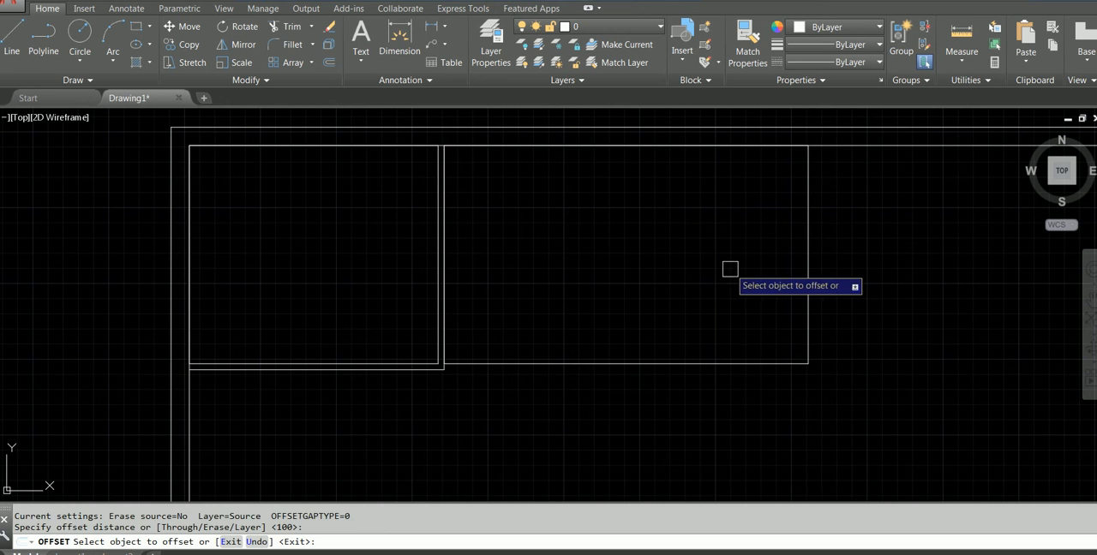
pyautogui.click(722, 364)
pyautogui.click(733, 409)
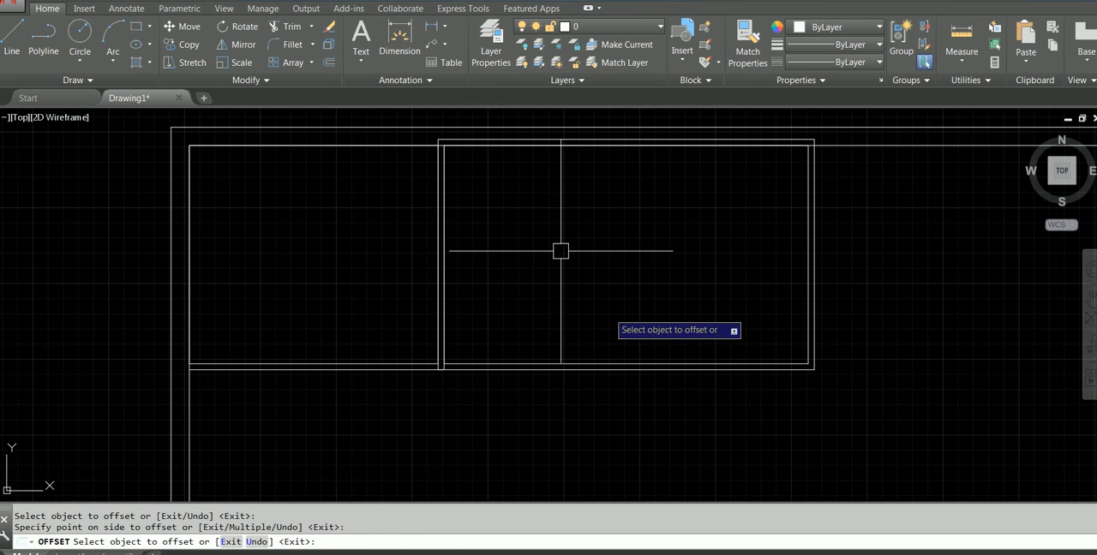
pyautogui.press('Escape')
# Trim the parts of the offset rectangle that project above the inner wall line at both partitions
pyautogui.scroll(3, 771, 146)
pyautogui.moveTo(773, 165); pyautogui.dragTo(817, 265, button='middle')
pyautogui.scroll(-2, 818, 265)
pyautogui.write('TR')
pyautogui.press('Return')
pyautogui.press('Return')
pyautogui.scroll(2, 316, 240)
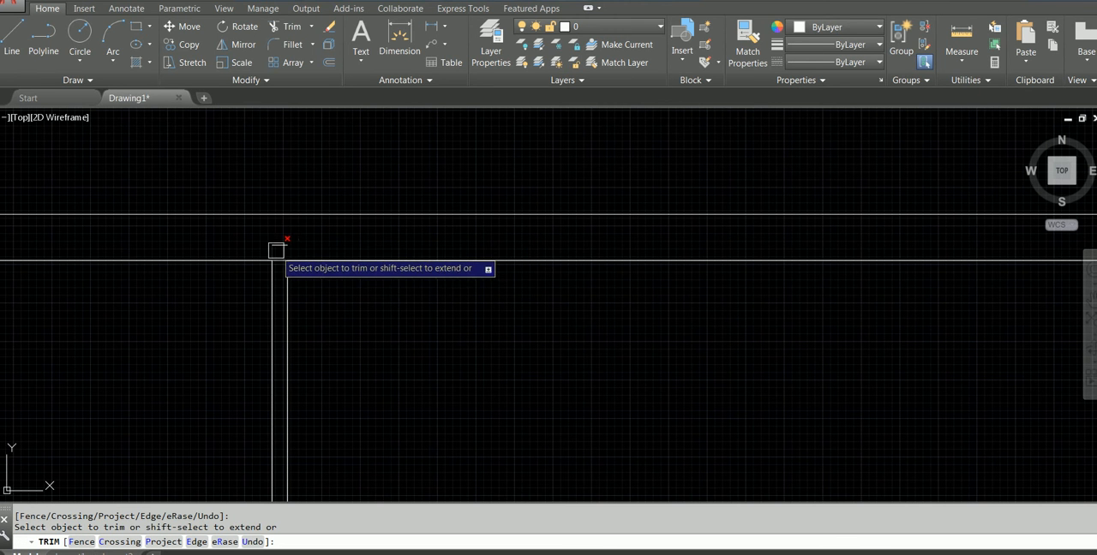
pyautogui.scroll(-6, 554, 243)
pyautogui.moveTo(554, 243); pyautogui.dragTo(408, 248, button='middle')
pyautogui.scroll(4, 409, 248)
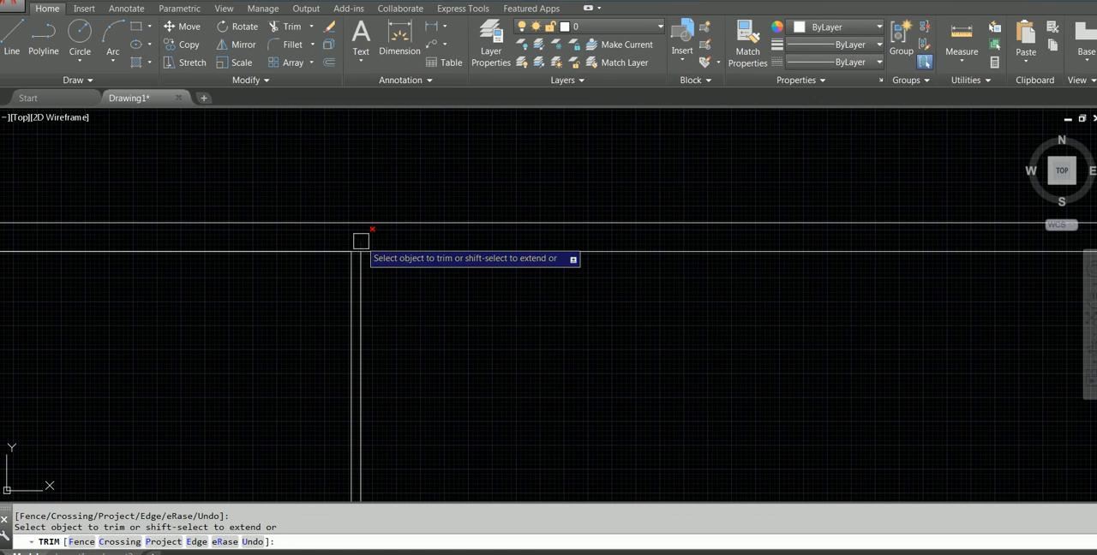
pyautogui.press('Escape')
# Erase the leftover short segment inside the outer wall above the first partition
pyautogui.scroll(-4, 358, 240)
pyautogui.moveTo(343, 244); pyautogui.dragTo(657, 240, button='middle')
pyautogui.scroll(6, 385, 233)
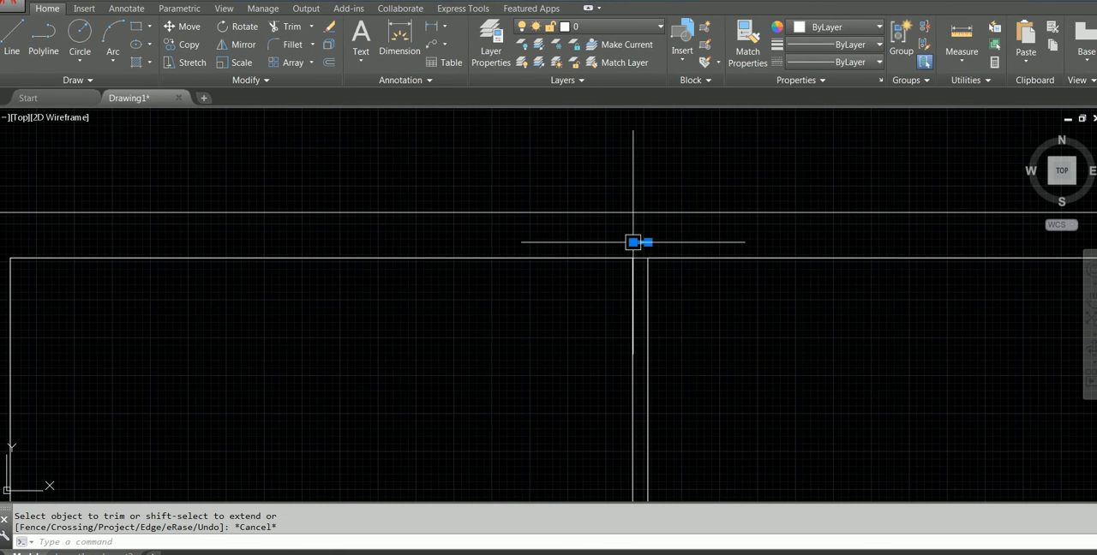
pyautogui.write('E')
pyautogui.press('Return')
# Trim the inner wall line between the partition lines at the top of both partitions
pyautogui.write('TR')
pyautogui.press('Return')
pyautogui.press('Return')
pyautogui.scroll(5, 649, 235)
pyautogui.scroll(-7, 623, 303)
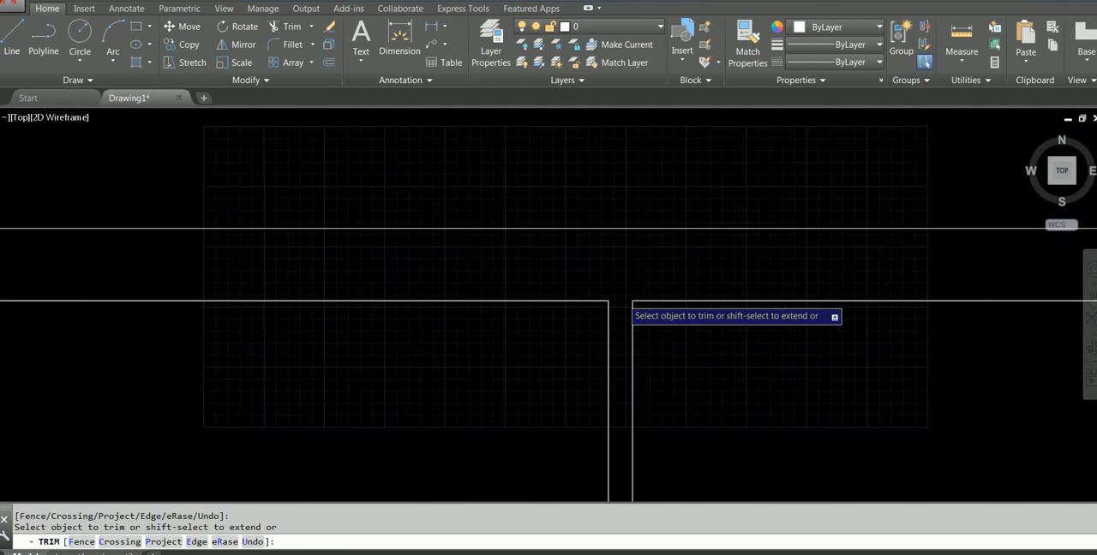
pyautogui.moveTo(833, 309); pyautogui.dragTo(431, 317, button='middle')
pyautogui.scroll(4, 980, 296)
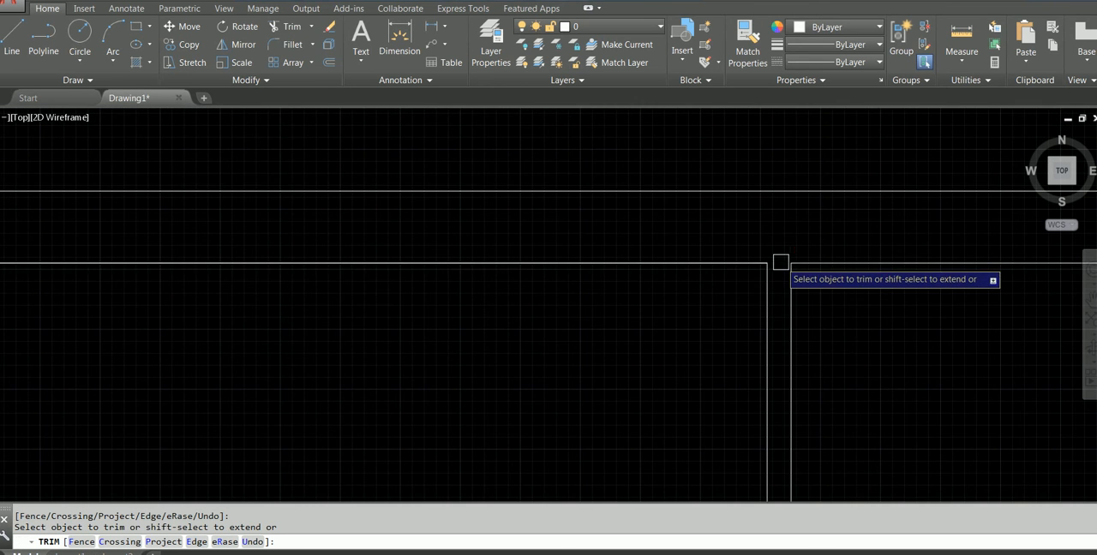
pyautogui.scroll(-6, 797, 283)
pyautogui.moveTo(833, 351); pyautogui.dragTo(554, 226, button='middle')
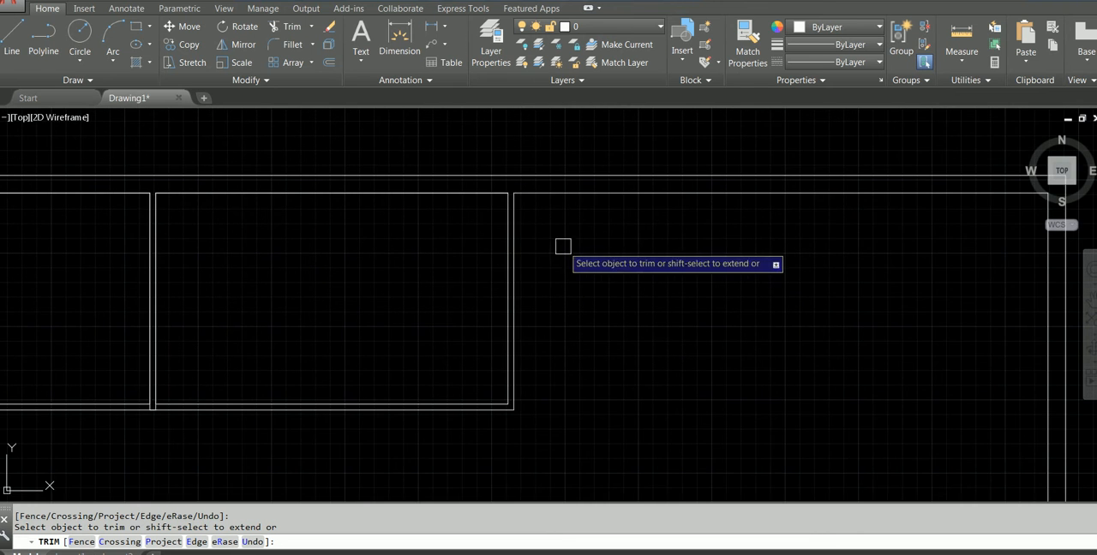
pyautogui.moveTo(386, 242); pyautogui.dragTo(635, 200, button='middle')
# Trim the partition line ends crossing the lower wall where the first and second rooms meet
pyautogui.scroll(4, 426, 403)
pyautogui.moveTo(426, 403)
pyautogui.mouseDown(button='middle')
pyautogui.moveTo(502, 404)
pyautogui.moveTo(605, 269)
pyautogui.mouseUp(button='middle')
pyautogui.scroll(4, 598, 264)
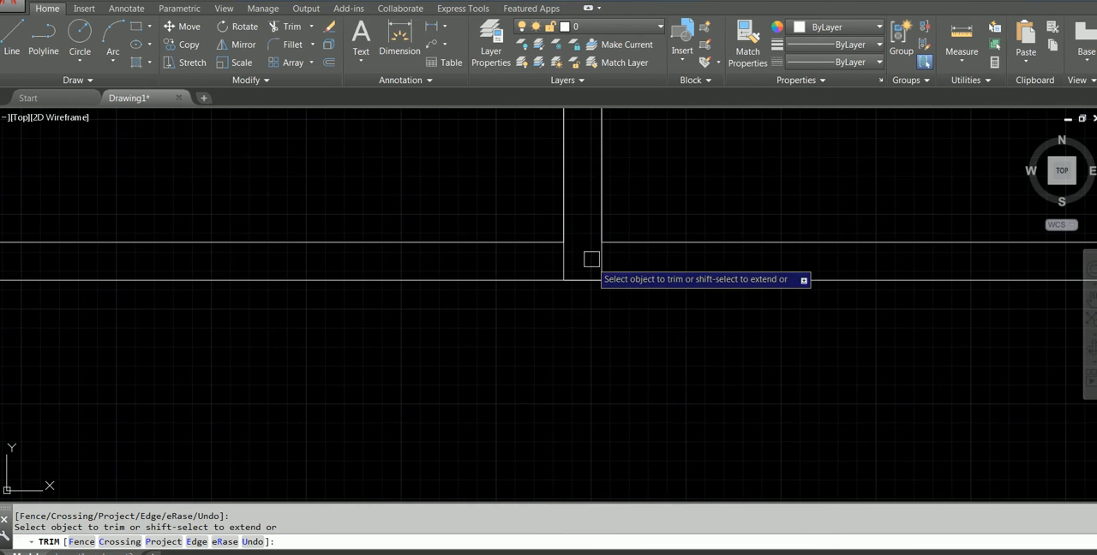
pyautogui.click(564, 270)
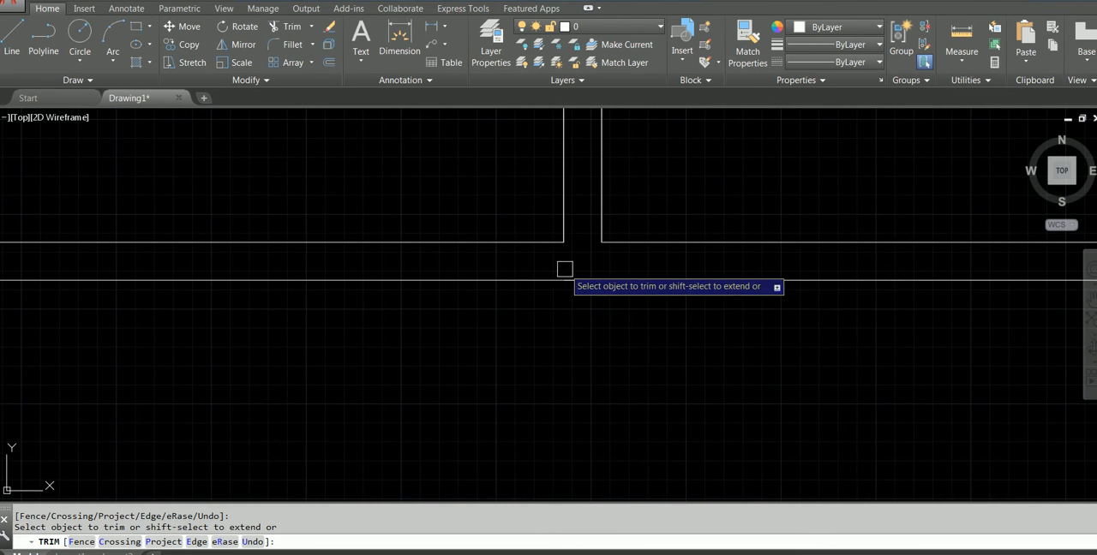
pyautogui.scroll(-2, 581, 262)
pyautogui.scroll(-4, 682, 294)
pyautogui.moveTo(717, 364); pyautogui.dragTo(398, 378, button='middle')
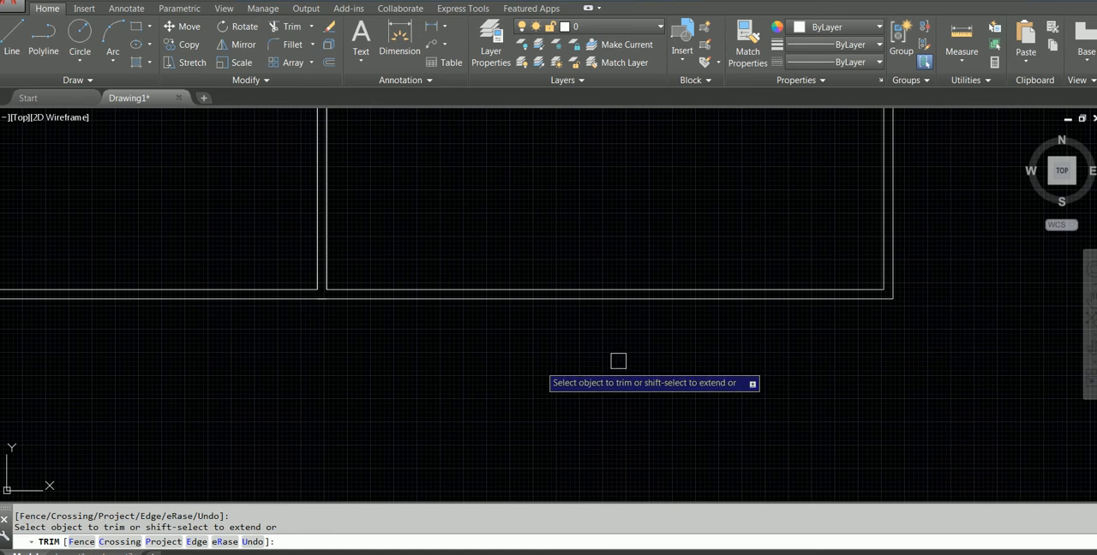
pyautogui.scroll(-4, 874, 333)
pyautogui.press('Escape')
# Switch to the Q8-LEVEL ALIEN PDF to check the dimensions of the next rooms
pyautogui.press('Escape')
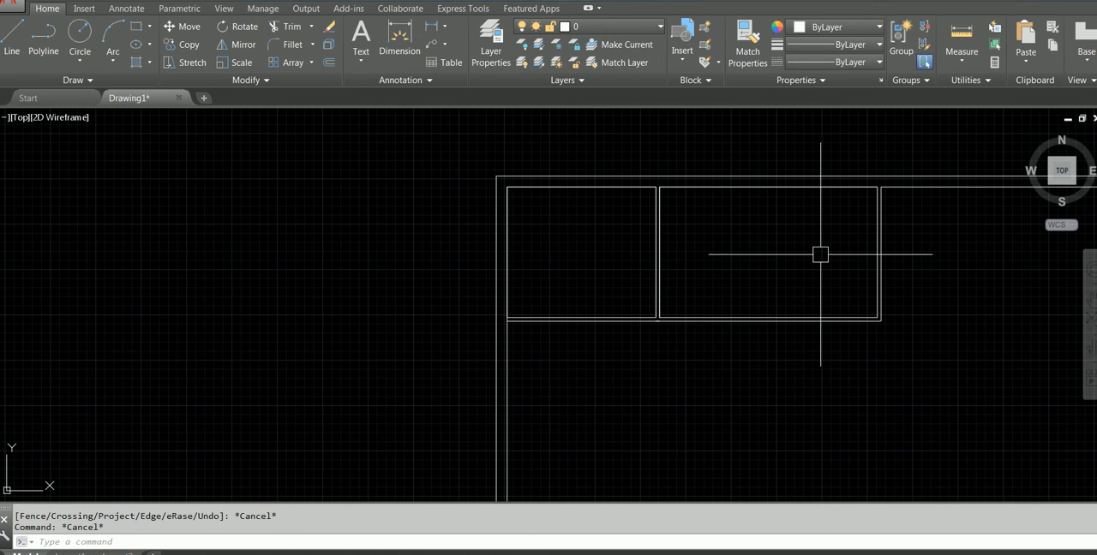
pyautogui.click(449, 289)
pyautogui.press('Escape')
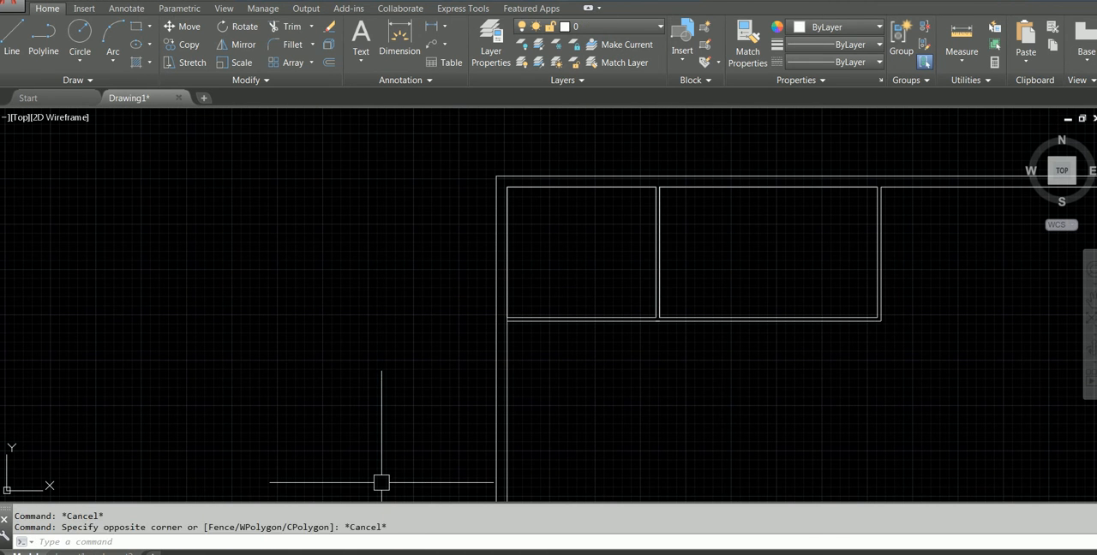
pyautogui.press('Escape')
pyautogui.hotkey('alt', 'Tab')
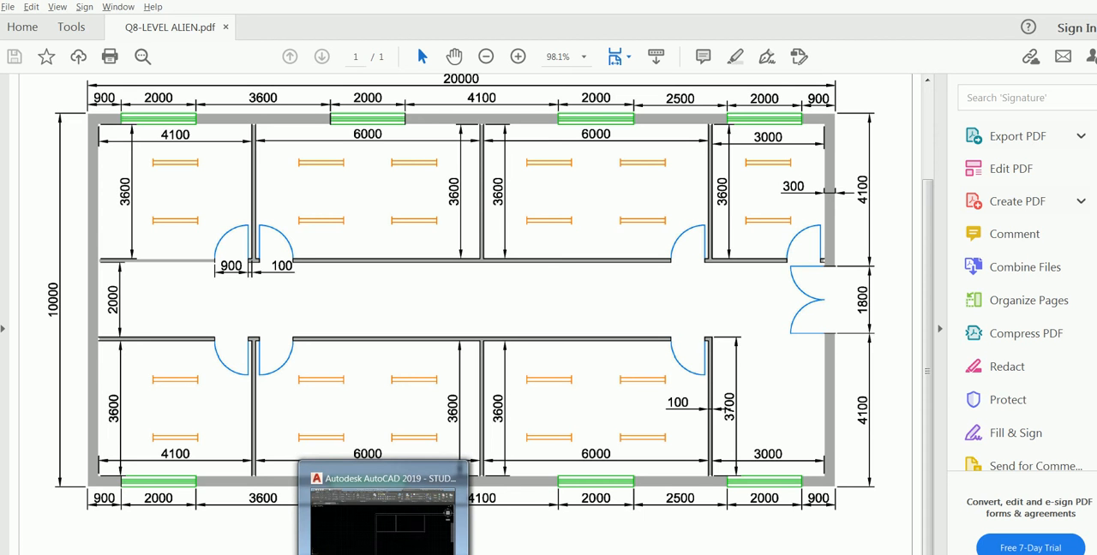
# Return to AutoCAD and copy the second room's two outlines from the first partition's upper corner to the second's, forming the third room
pyautogui.click(384, 553)
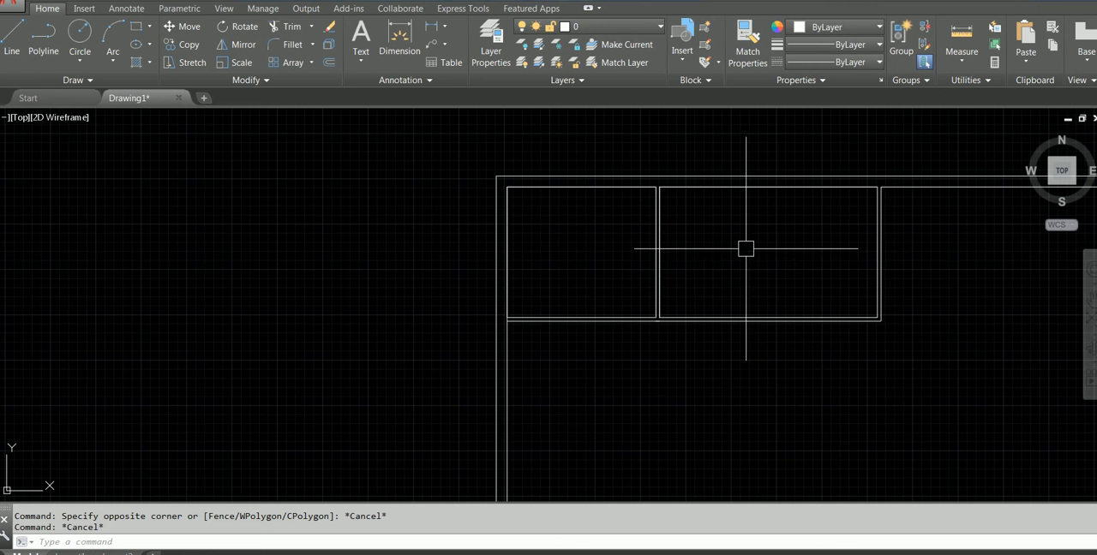
pyautogui.click(905, 324)
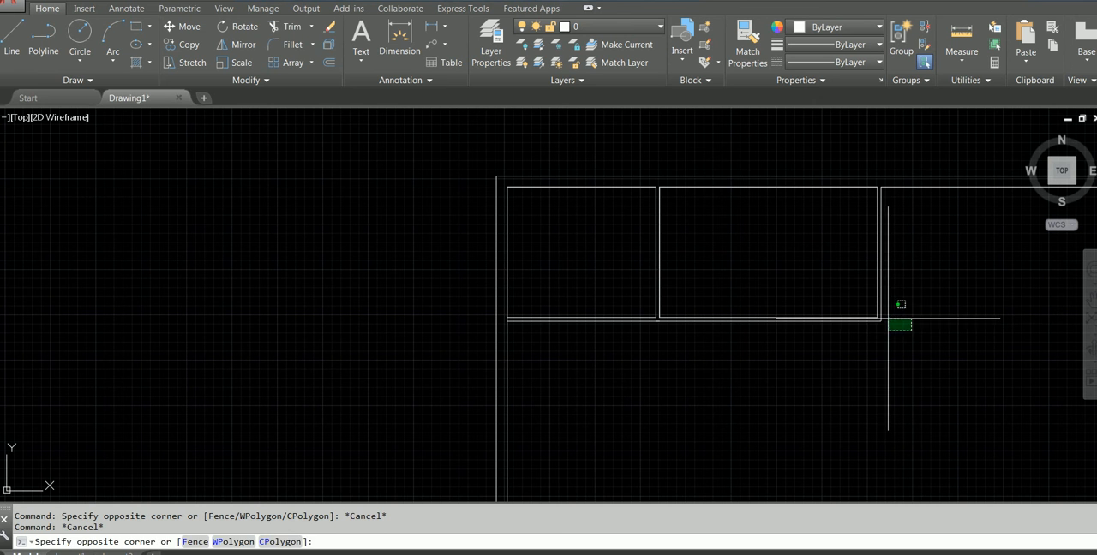
pyautogui.click(811, 286)
pyautogui.scroll(2, 710, 266)
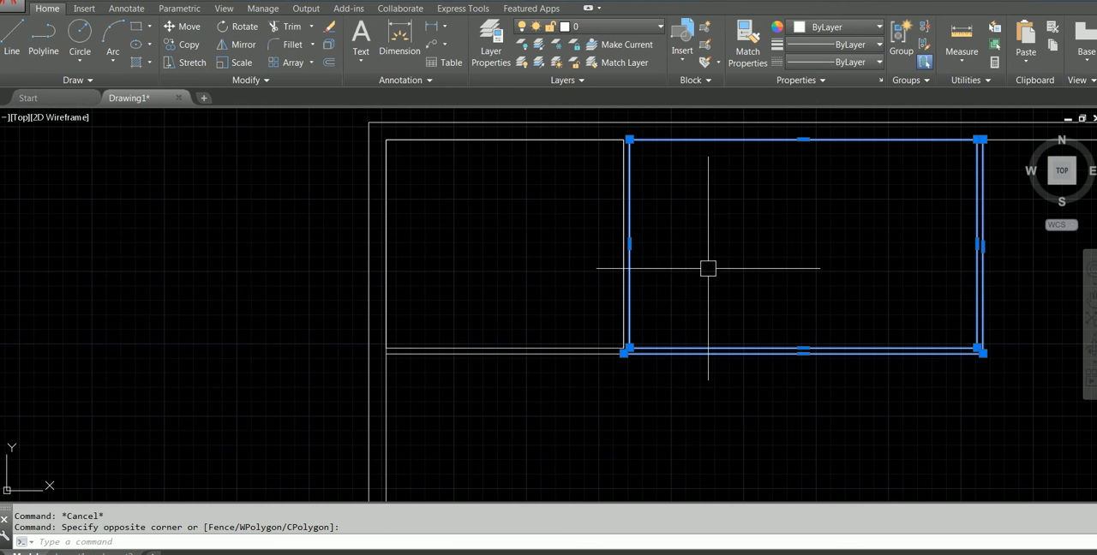
pyautogui.click(176, 51)
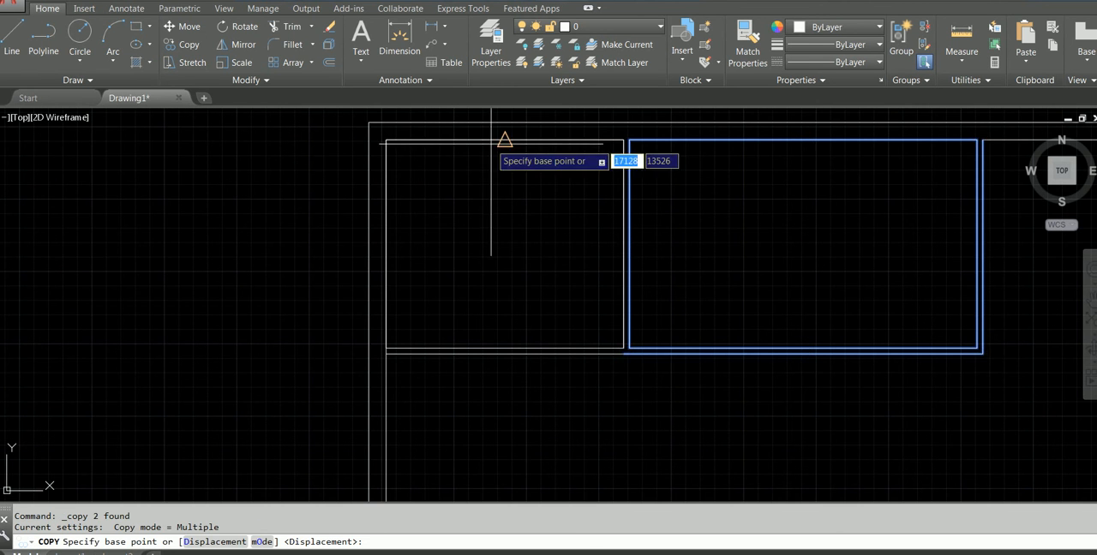
pyautogui.scroll(3, 583, 160)
pyautogui.scroll(-2, 642, 159)
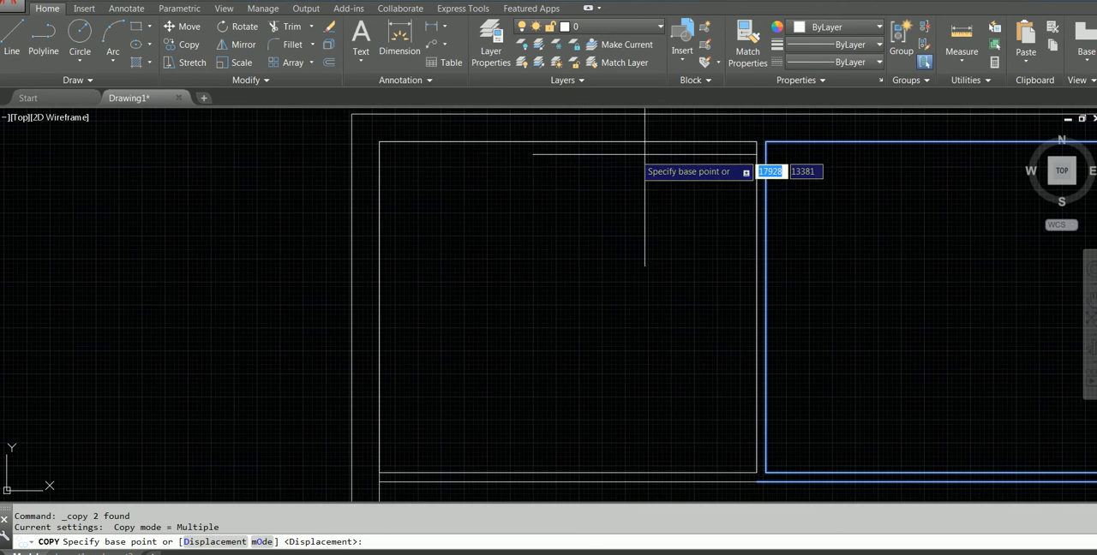
pyautogui.click(757, 141)
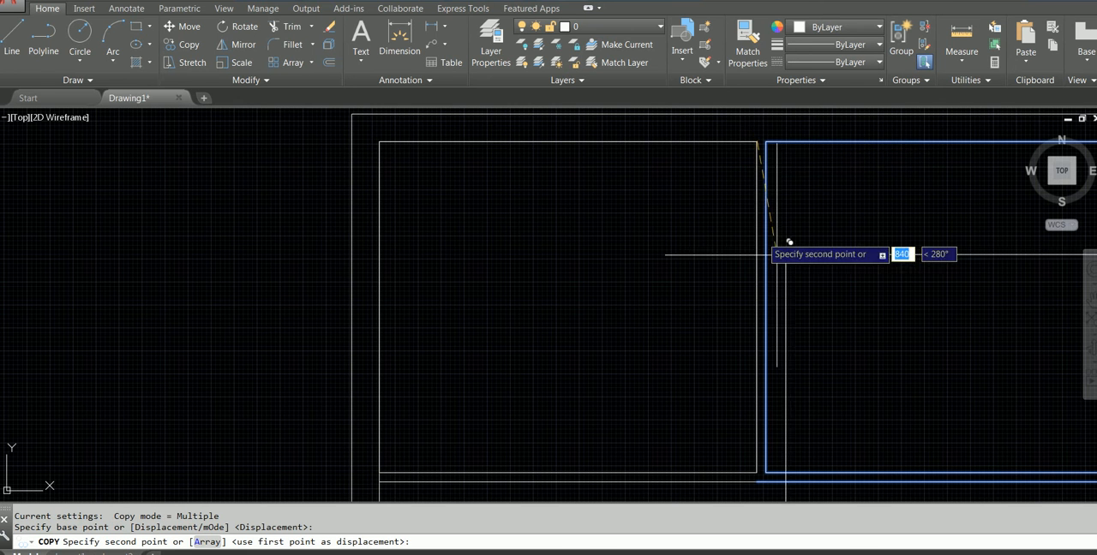
pyautogui.scroll(-2, 772, 281)
pyautogui.moveTo(772, 281); pyautogui.dragTo(186, 261, button='middle')
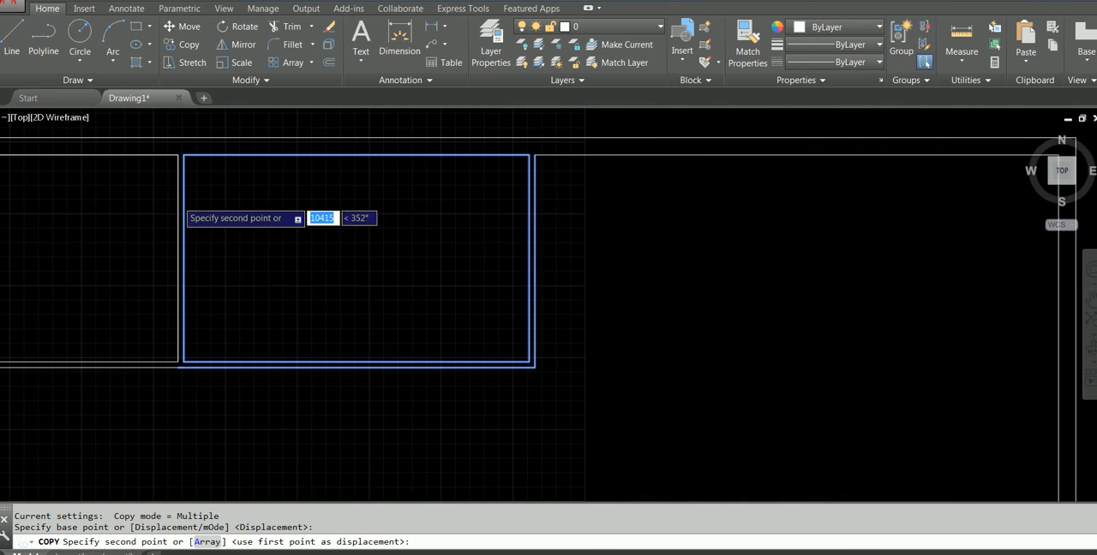
pyautogui.click(529, 154)
pyautogui.press('Escape')
pyautogui.press('Escape')
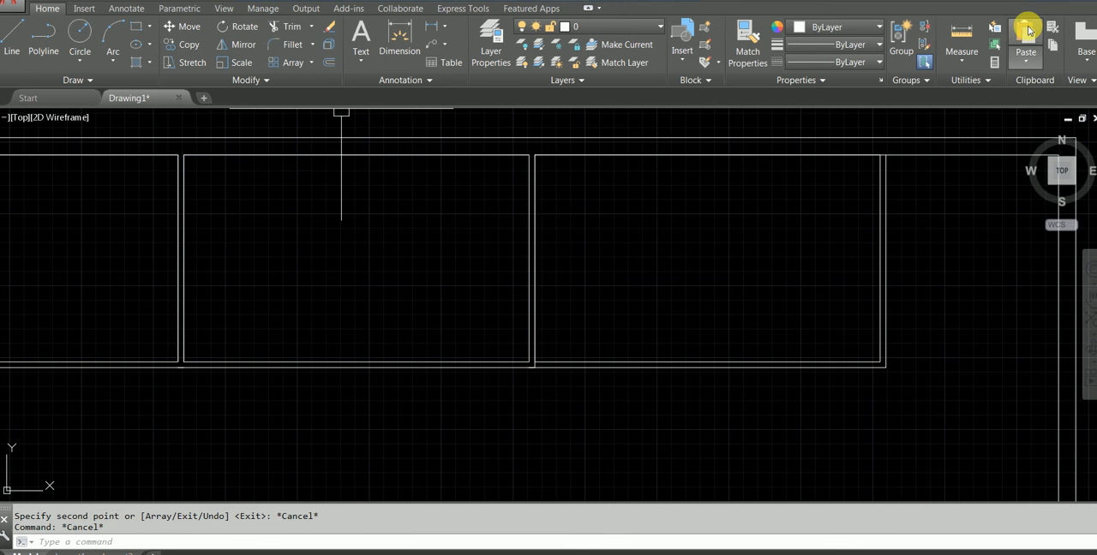
# Measure from the lower wall corner where the second and third rooms meet
pyautogui.click(958, 34)
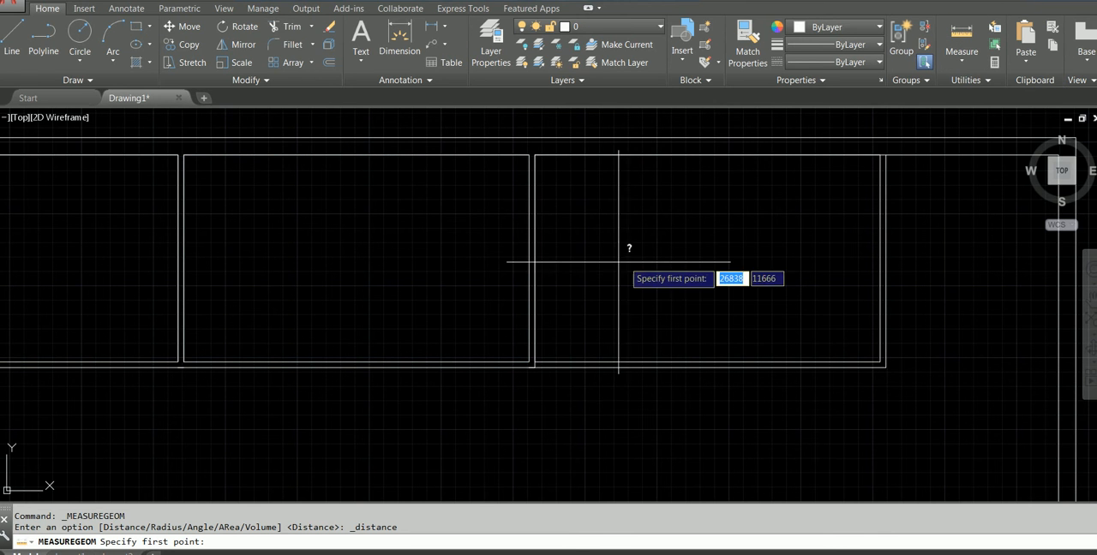
pyautogui.scroll(3, 531, 367)
pyautogui.click(516, 376)
pyautogui.scroll(-6, 771, 338)
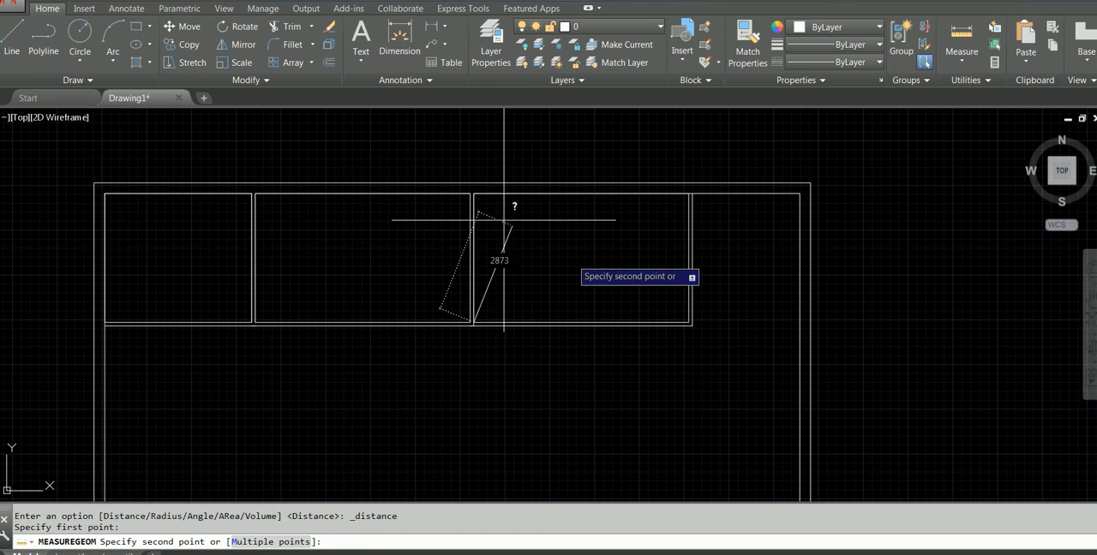
pyautogui.press('Escape')
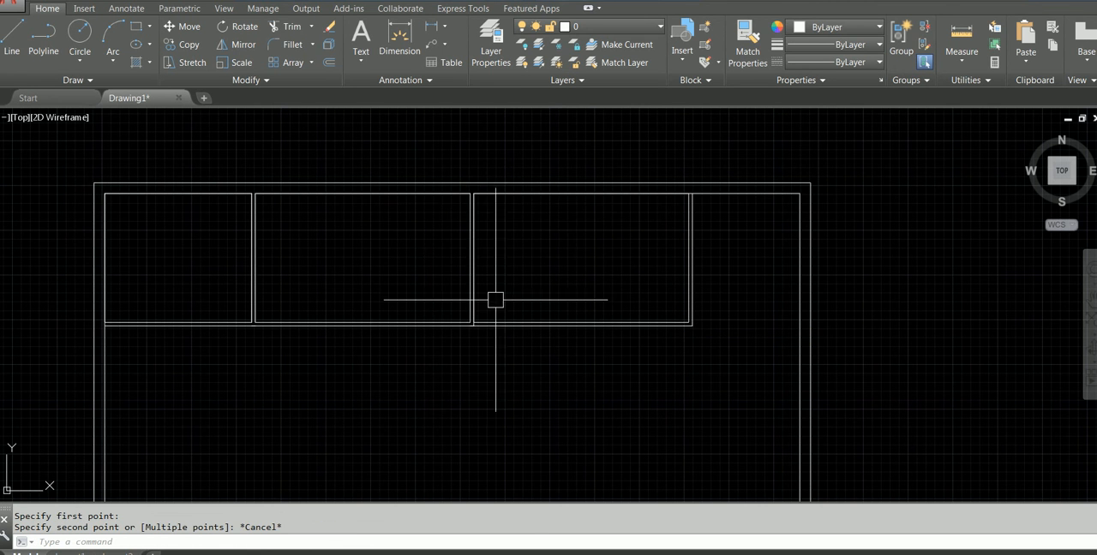
# Trim the overlapping partition line ends at the lower wall where the second and third rooms meet
pyautogui.scroll(3, 477, 358)
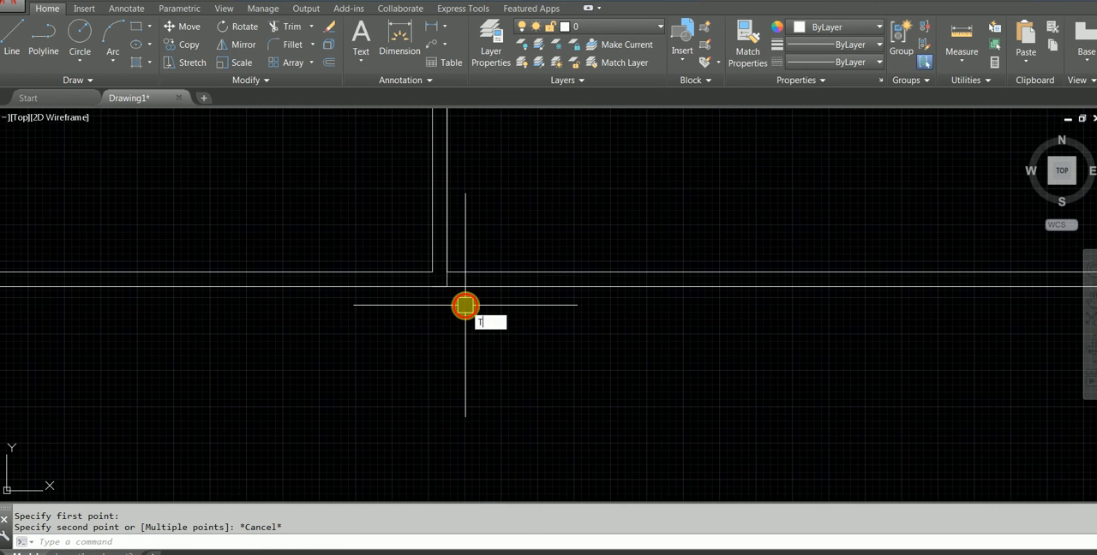
pyautogui.write('R')
pyautogui.press('Return')
pyautogui.press('Return')
pyautogui.scroll(3, 463, 304)
pyautogui.scroll(-3, 422, 243)
pyautogui.scroll(2, 880, 282)
# Trim the inner wall line between the partition lines at the upper end of the third room's partition
pyautogui.moveTo(880, 282); pyautogui.dragTo(938, 447, button='middle')
pyautogui.scroll(-2, 941, 319)
pyautogui.scroll(2, 928, 225)
pyautogui.scroll(2, 878, 245)
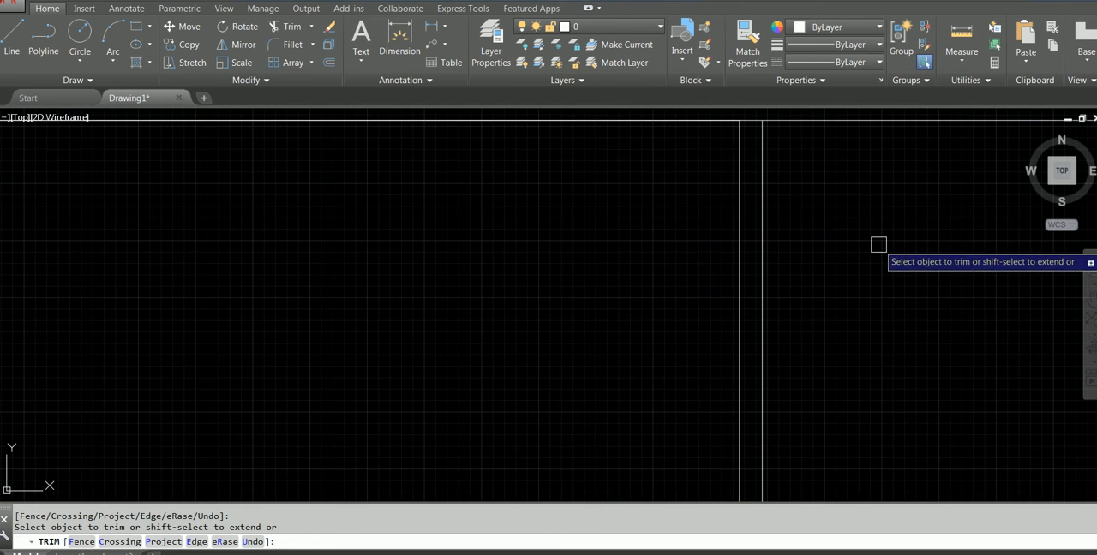
pyautogui.moveTo(781, 176); pyautogui.dragTo(860, 365, button='middle')
pyautogui.scroll(-4, 617, 291)
pyautogui.press('Escape')
pyautogui.scroll(-1, 630, 334)
pyautogui.moveTo(626, 356); pyautogui.dragTo(639, 276, button='middle')
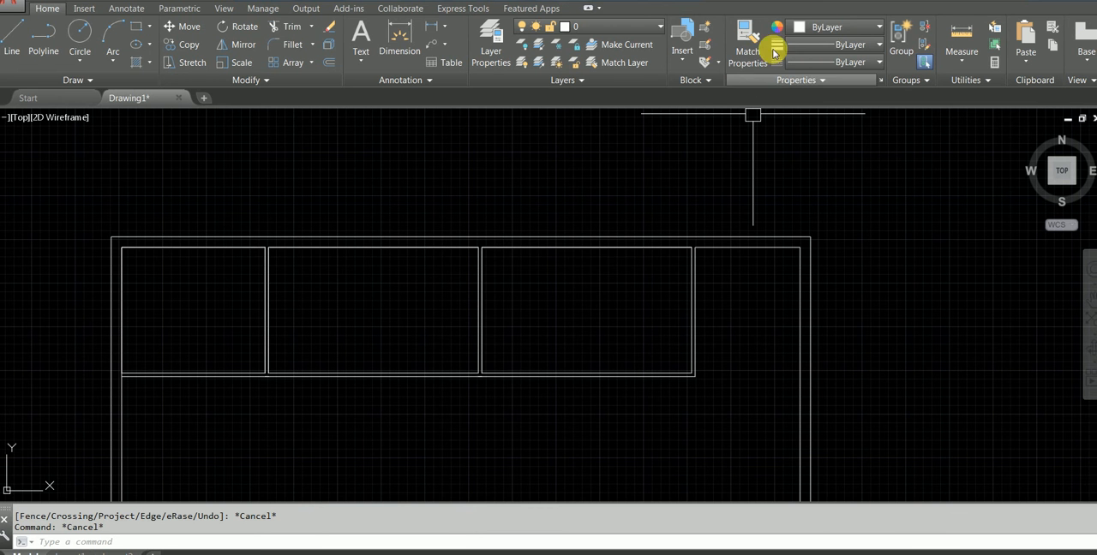
# Measure the fourth room's width along the upper inner wall, from the third partition to the end wall
pyautogui.click(971, 34)
pyautogui.scroll(6, 746, 163)
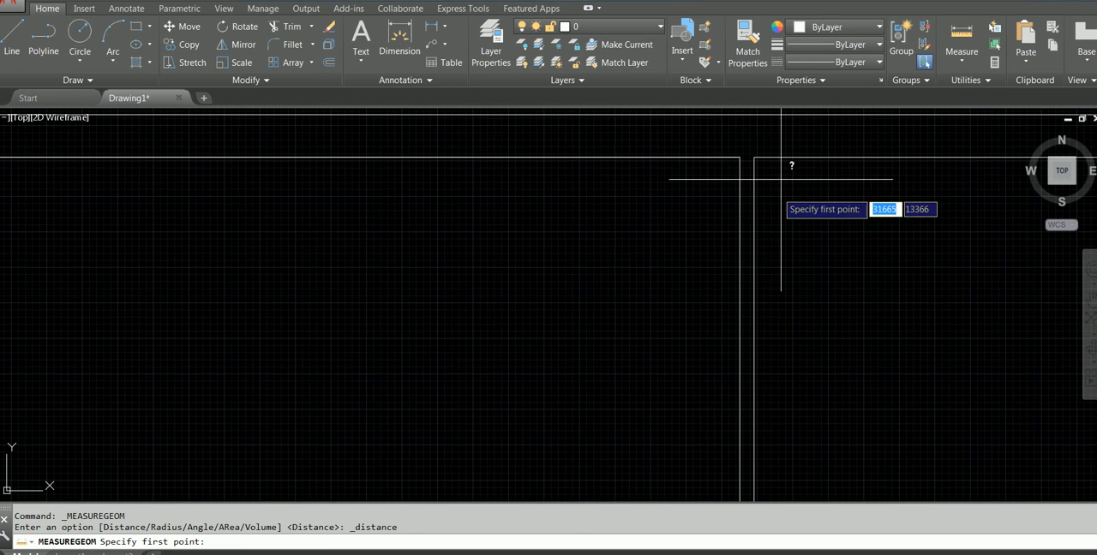
pyautogui.click(754, 157)
pyautogui.scroll(-2, 872, 253)
pyautogui.moveTo(866, 252); pyautogui.dragTo(504, 254, button='middle')
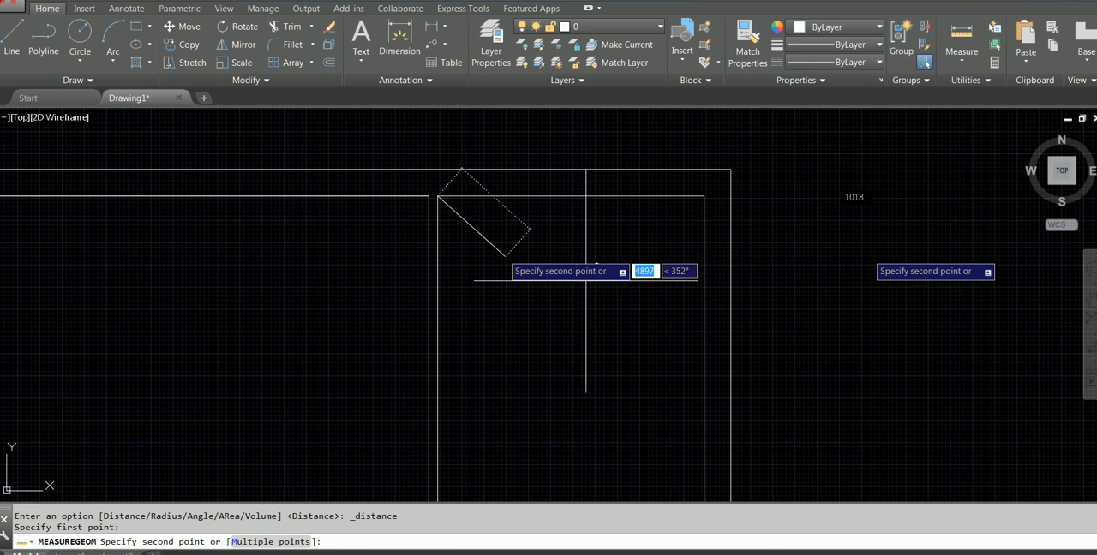
pyautogui.press('Escape')
pyautogui.scroll(-4, 598, 256)
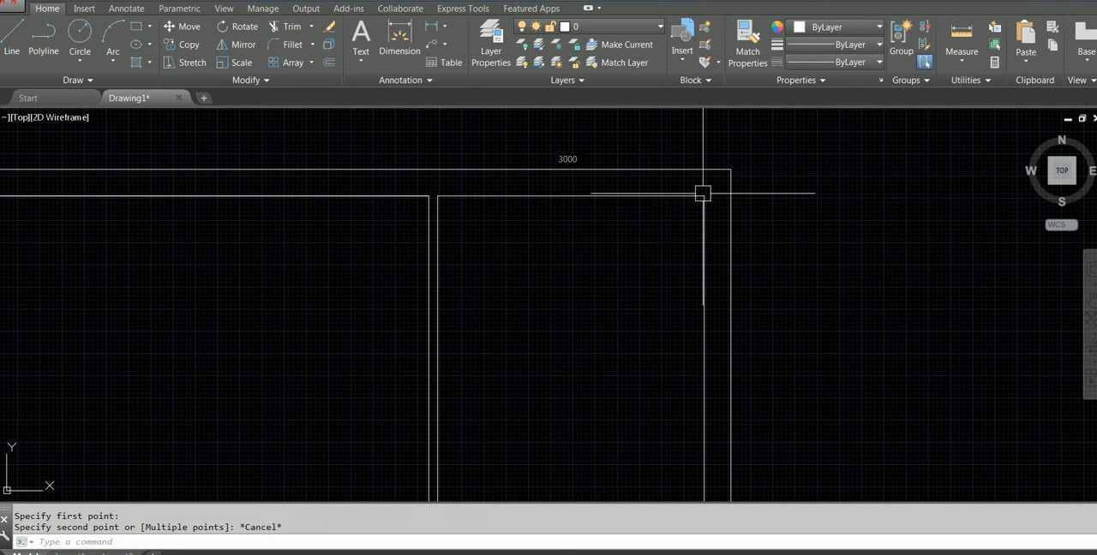
# Check the fourth room's dimensions in the Q8-LEVEL ALIEN PDF, and return to the AutoCAD drawing
pyautogui.moveTo(600, 270); pyautogui.dragTo(587, 225, button='middle')
pyautogui.scroll(4, 576, 271)
pyautogui.scroll(-2, 563, 291)
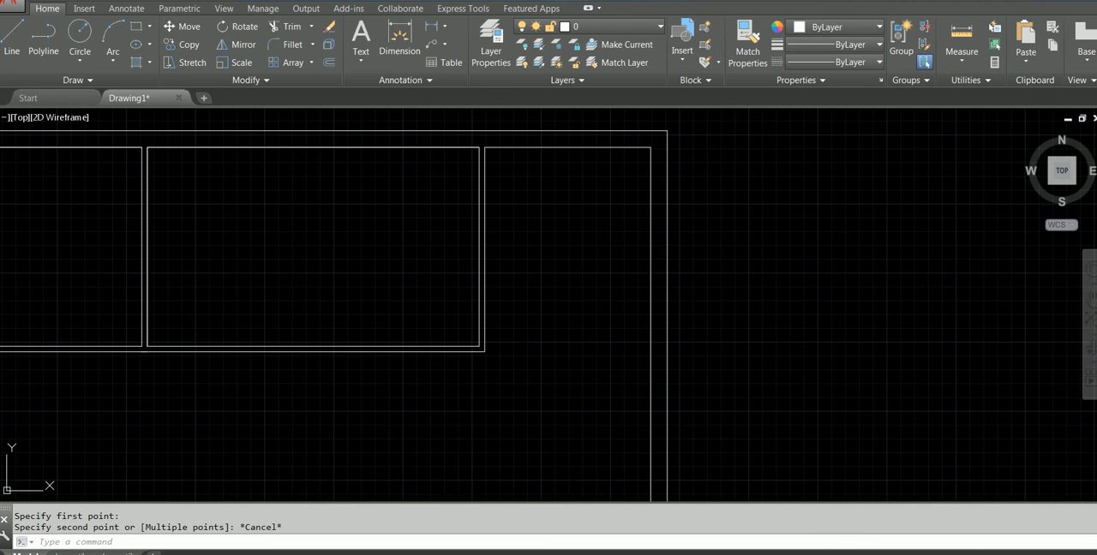
pyautogui.hotkey('alt', 'Tab')
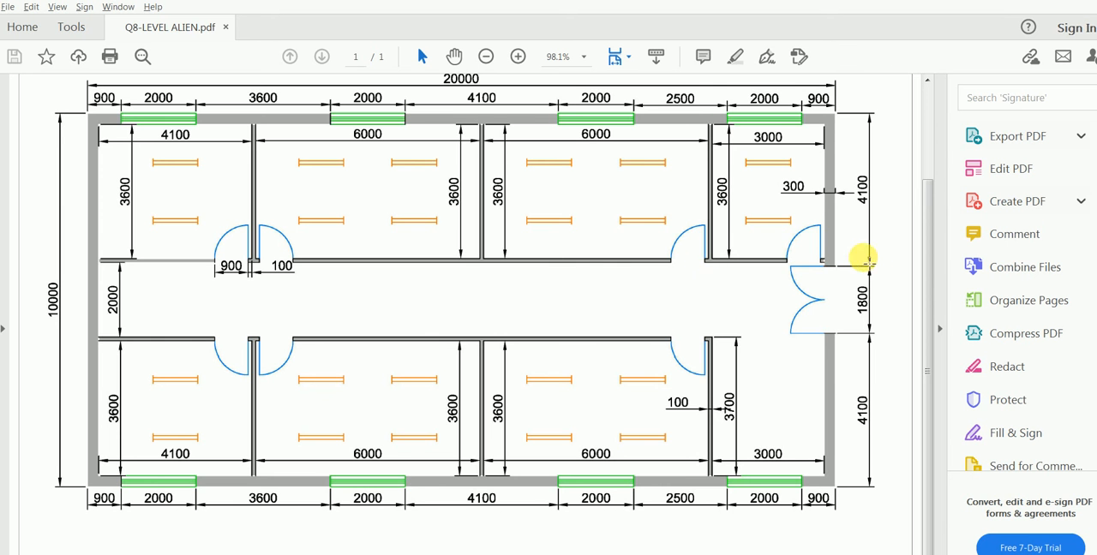
pyautogui.click(413, 554)
# Explode the outer partition polyline around the third room into separate lines
pyautogui.scroll(2, 545, 311)
pyautogui.click(430, 373)
pyautogui.press('Escape')
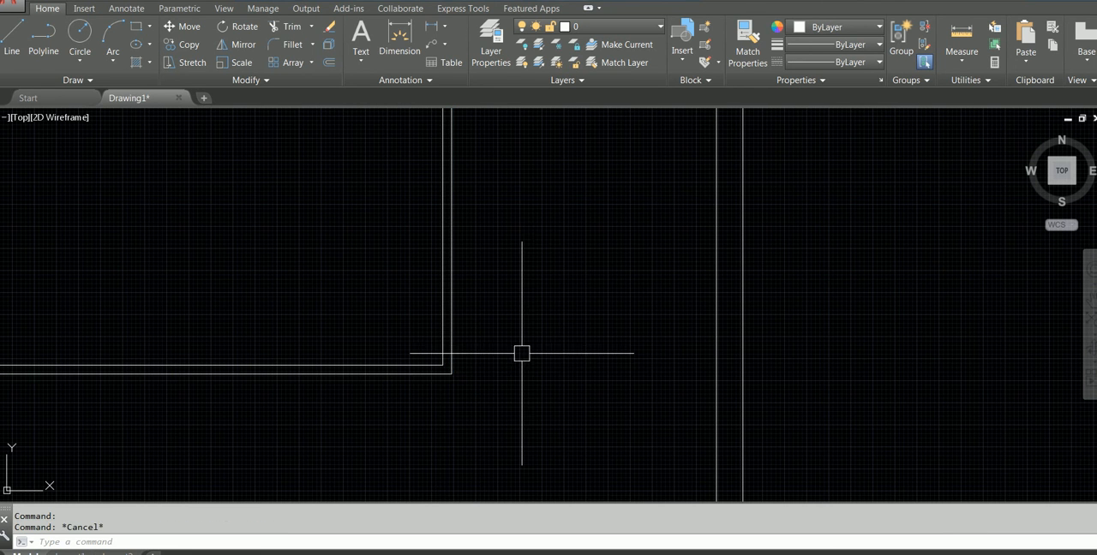
pyautogui.click(454, 309)
pyautogui.press('Escape')
pyautogui.click(451, 276)
pyautogui.scroll(-2, 480, 285)
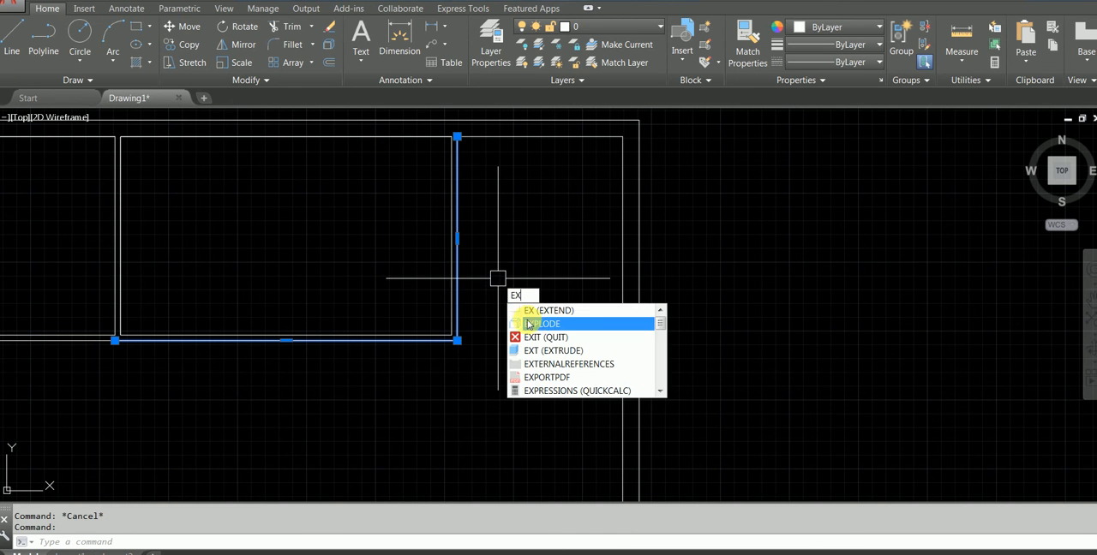
pyautogui.click(542, 324)
pyautogui.press('Escape')
# With Ortho on, stretch the lower wall line's end 3000 mm to the inner face of the east outer wall
pyautogui.click(433, 340)
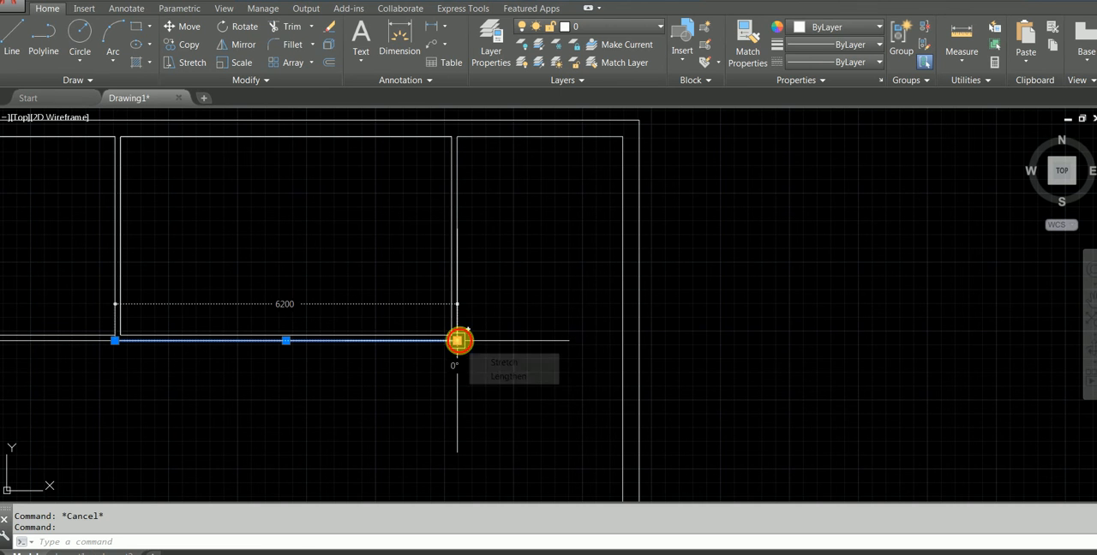
pyautogui.click(457, 340)
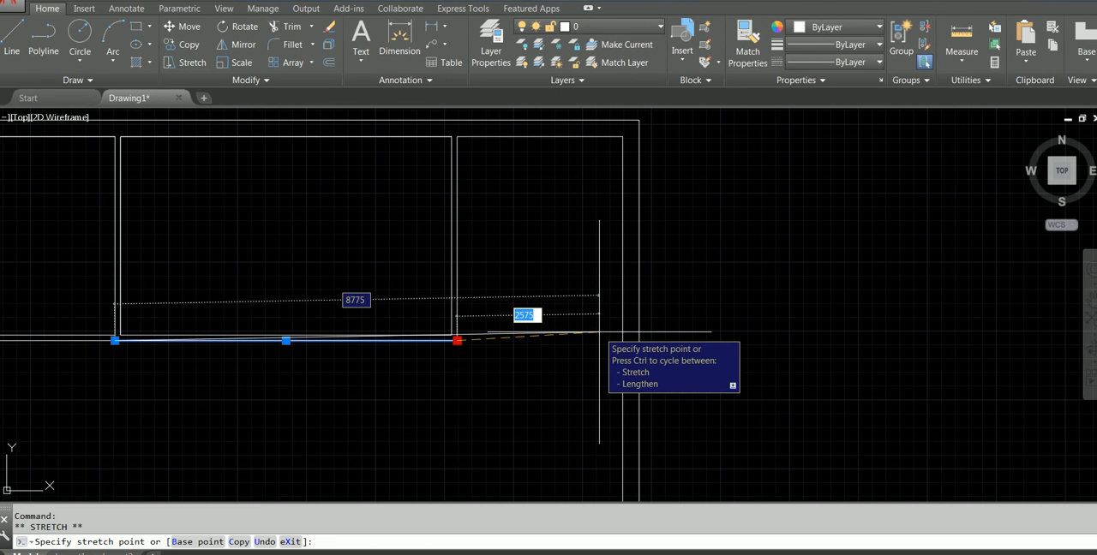
pyautogui.press('F8')
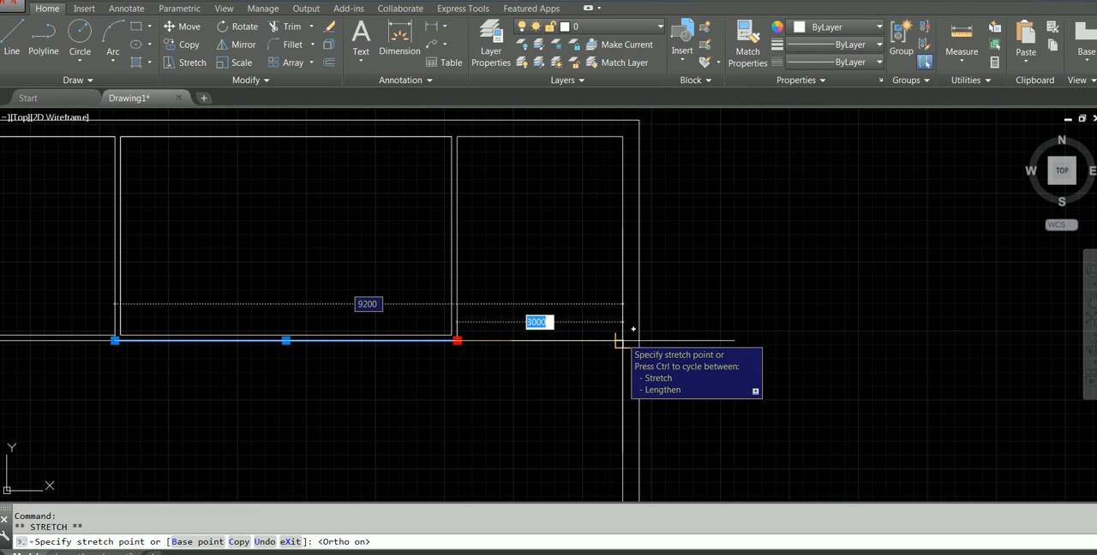
pyautogui.press('Escape')
# Draw the fourth room's lower wall line from the third room's inner corner to the inner face of the east outer wall
pyautogui.click(423, 336)
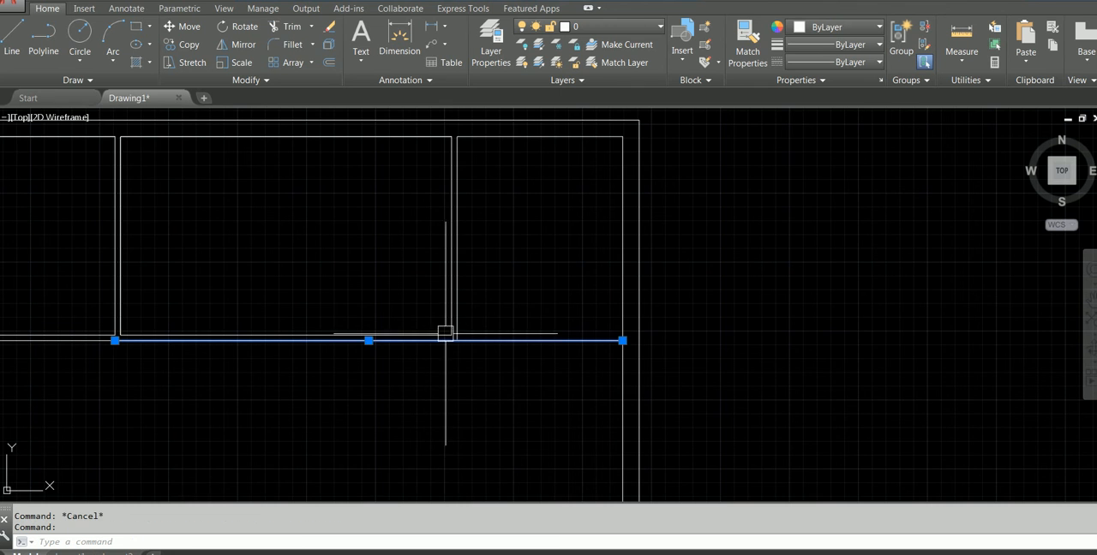
pyautogui.scroll(2, 453, 333)
pyautogui.press('Escape')
pyautogui.click(435, 337)
pyautogui.press('Escape')
pyautogui.click(15, 36)
pyautogui.click(452, 337)
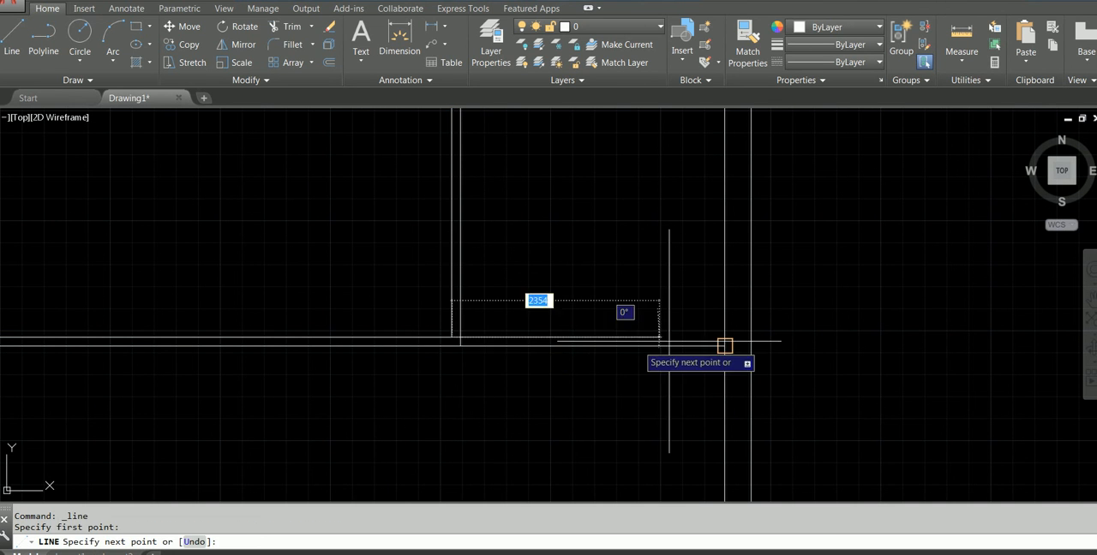
pyautogui.click(724, 337)
pyautogui.press('Escape')
# Trim the overlapping partition and wall lines at the lower wall where the third and fourth rooms meet
pyautogui.scroll(4, 466, 347)
pyautogui.write('TR')
pyautogui.press('Return')
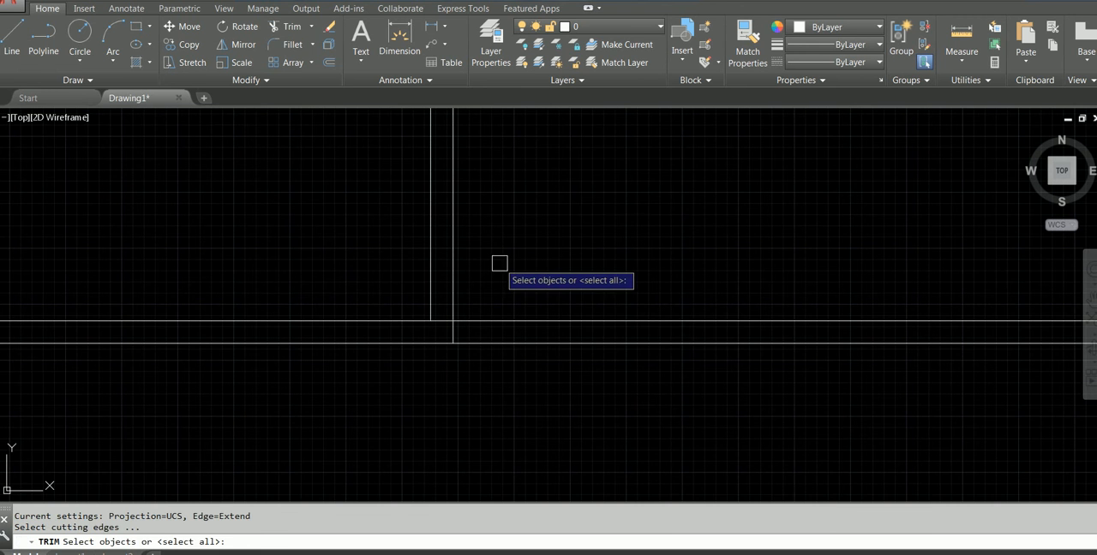
pyautogui.press('Return')
pyautogui.scroll(4, 481, 332)
pyautogui.click(384, 303)
pyautogui.scroll(-6, 411, 283)
pyautogui.scroll(-4, 518, 249)
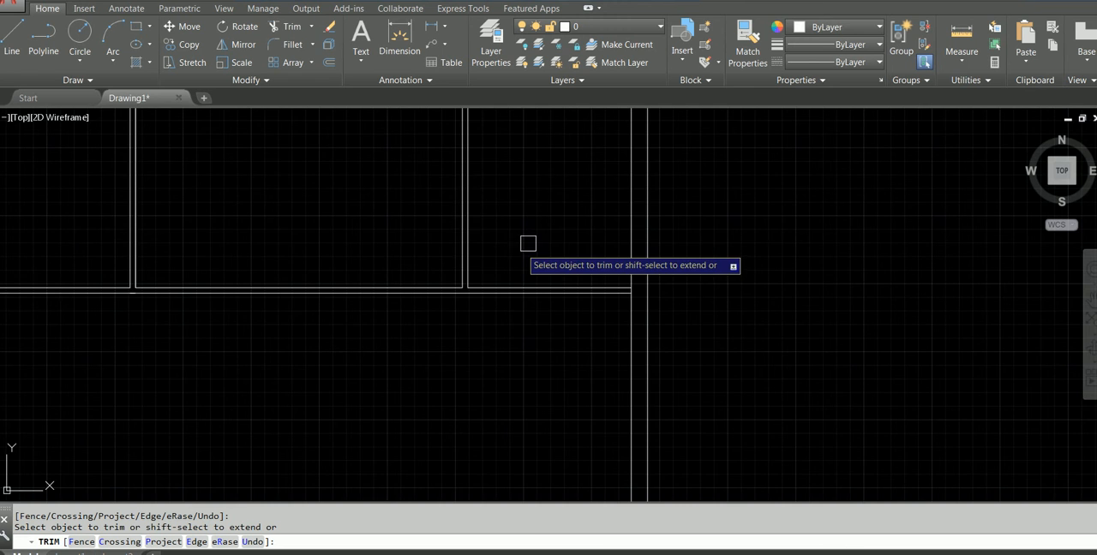
pyautogui.scroll(-2, 591, 303)
pyautogui.moveTo(594, 263); pyautogui.dragTo(739, 174, button='middle')
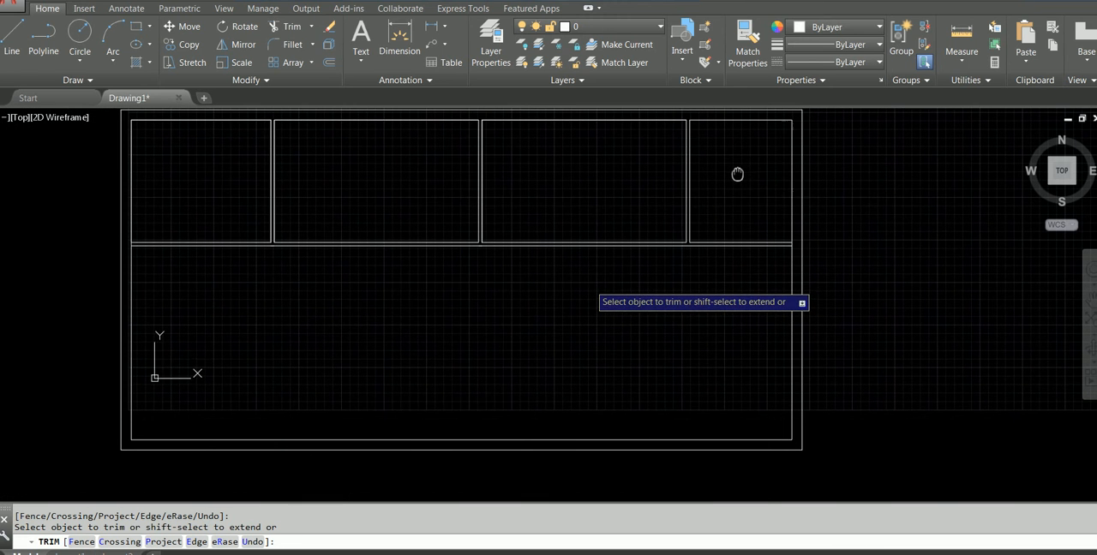
pyautogui.press('Escape')
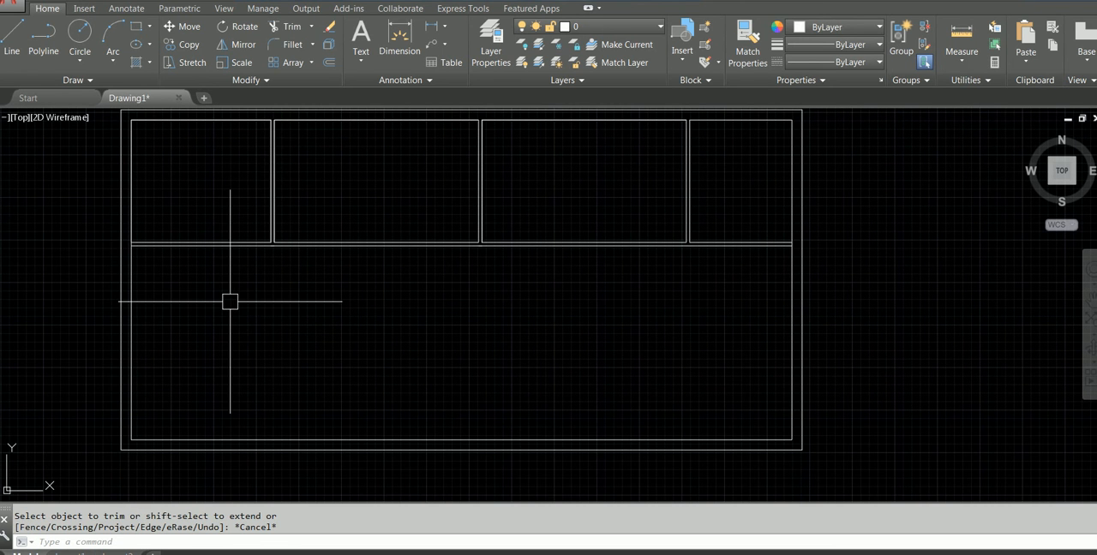
# Draw a horizontal line from the midpoint of the west inner wall across the plan and past the east outer wall
pyautogui.press('Return')
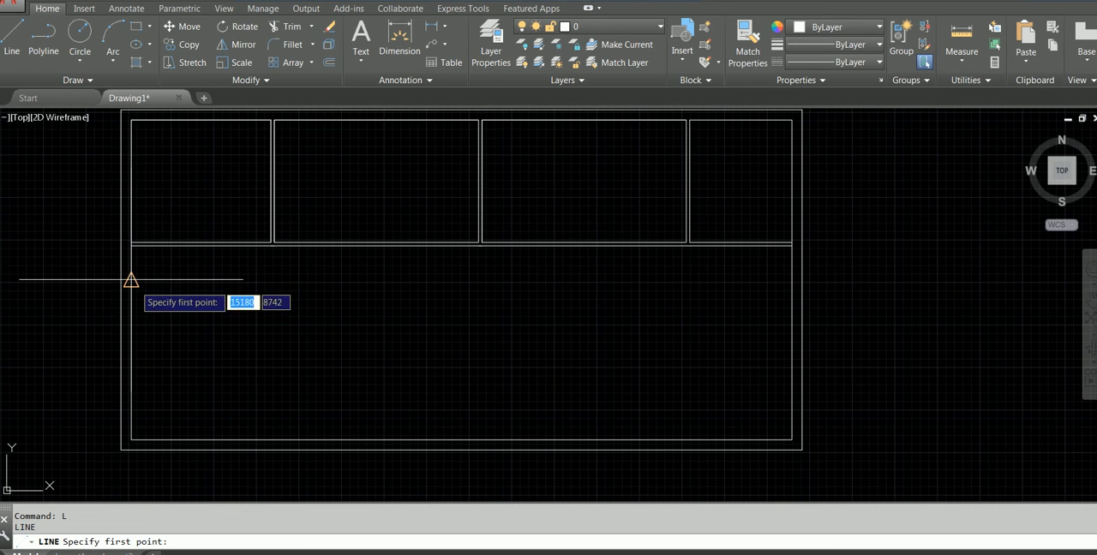
pyautogui.click(130, 280)
pyautogui.click(970, 279)
pyautogui.press('Escape')
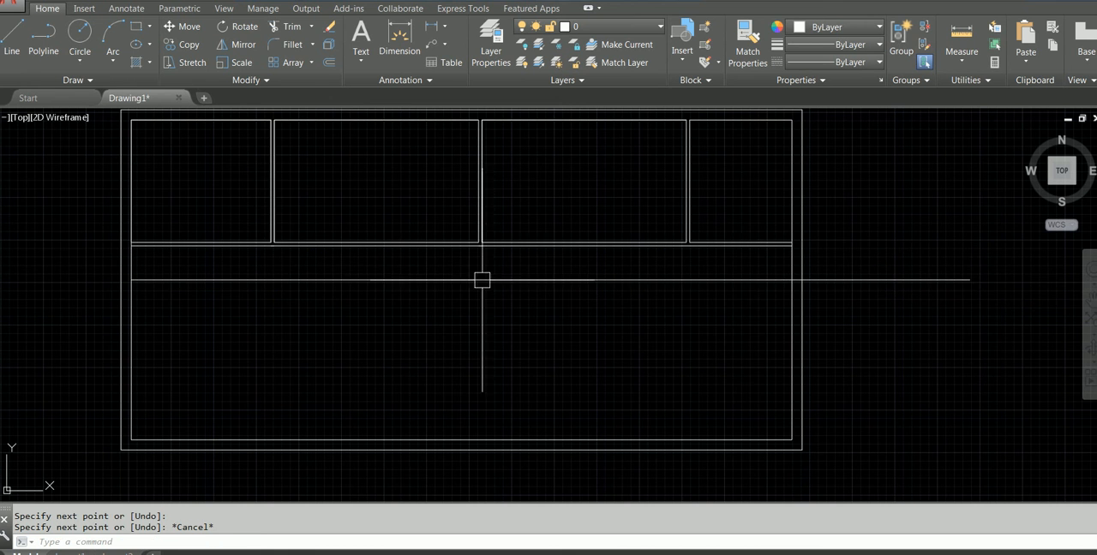
# Stretch the west end of the horizontal centre line past the west outer wall
pyautogui.moveTo(332, 295); pyautogui.dragTo(532, 315, button='middle')
pyautogui.click(402, 301)
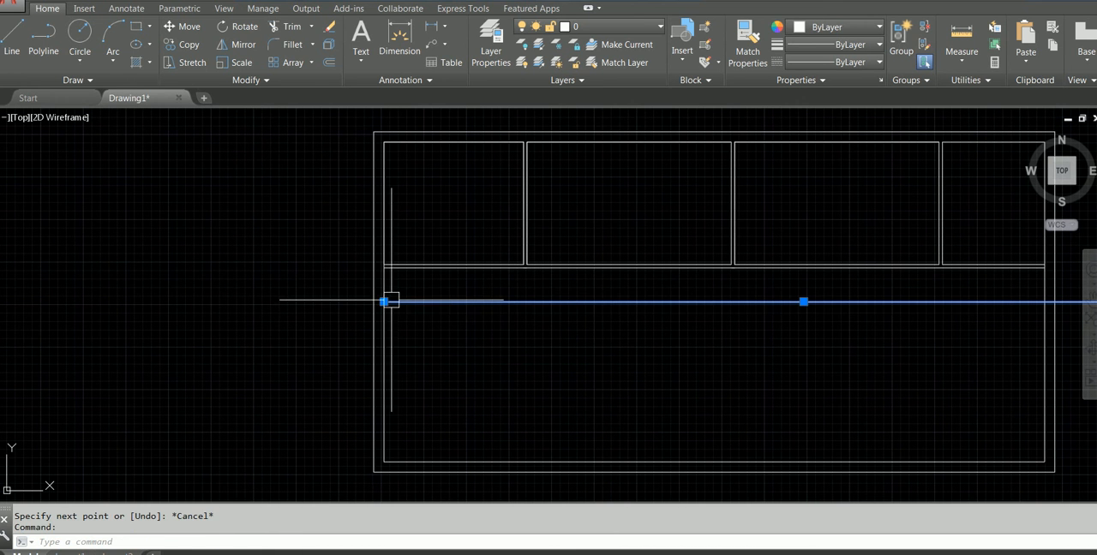
pyautogui.click(384, 302)
pyautogui.press('Escape')
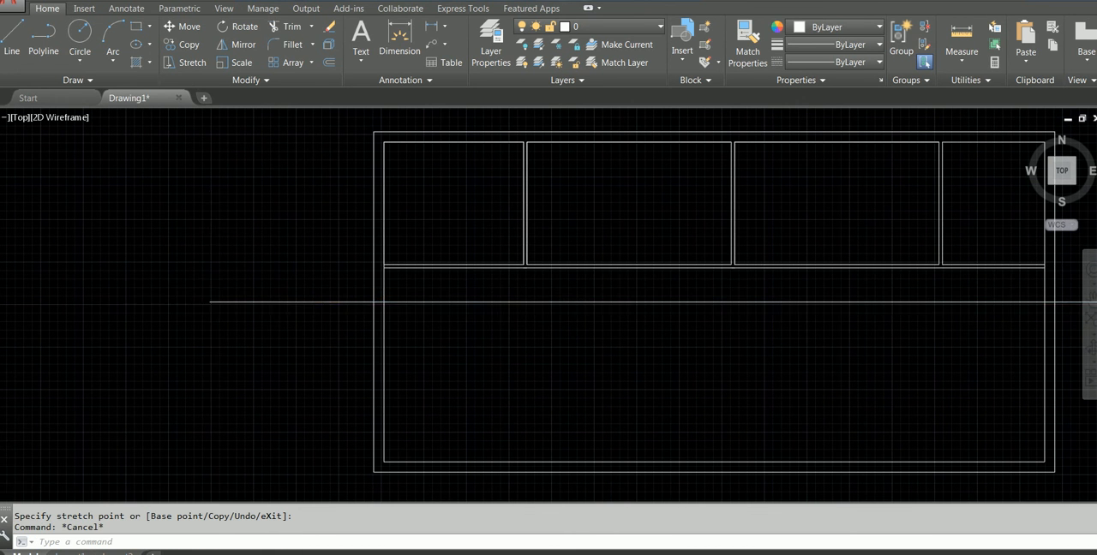
pyautogui.scroll(-2, 473, 317)
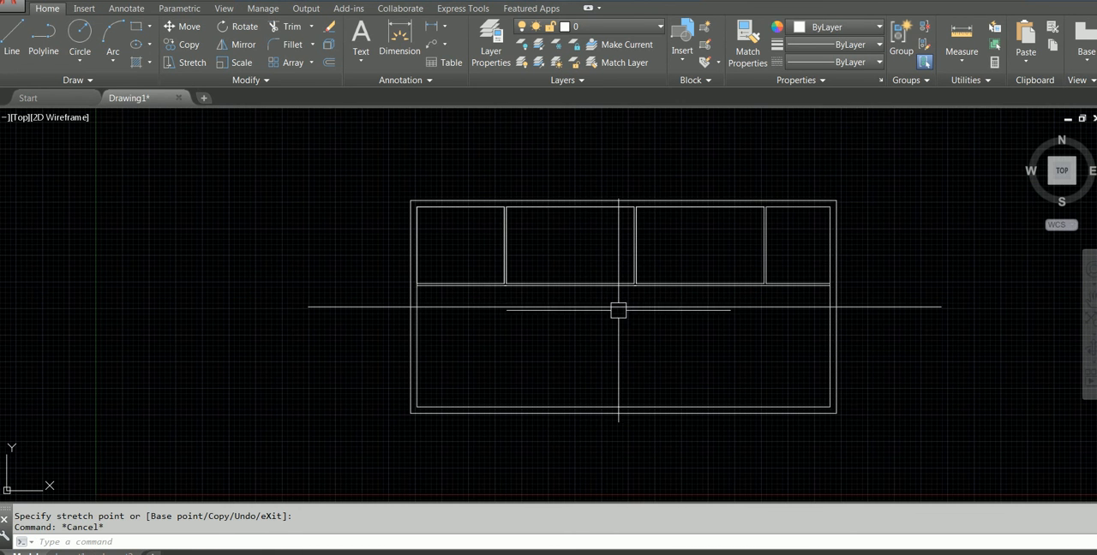
# Open the properties of the horizontal centre line and check which linetypes are available for it
pyautogui.click(361, 308)
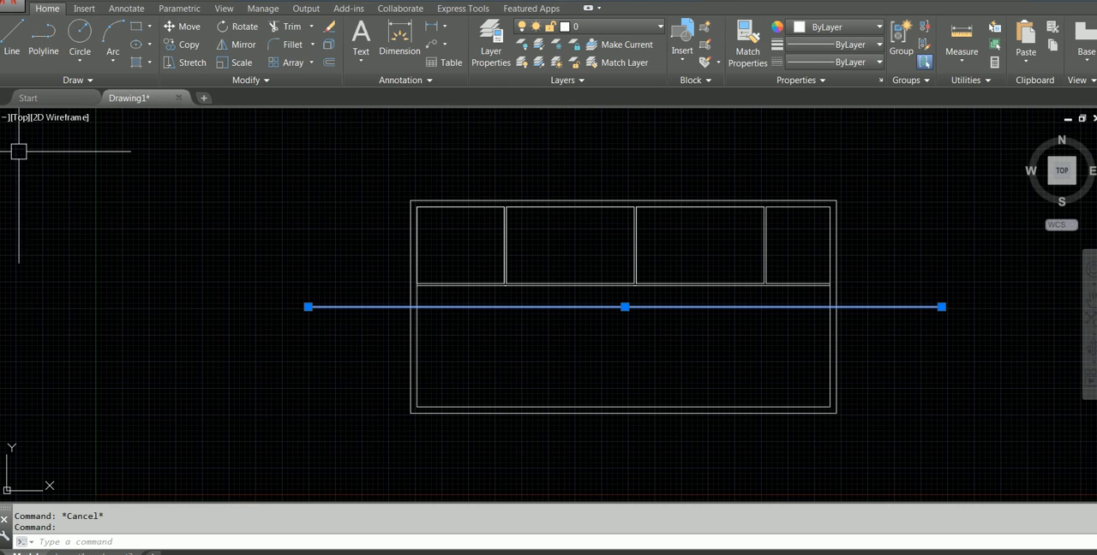
pyautogui.rightClick(206, 183)
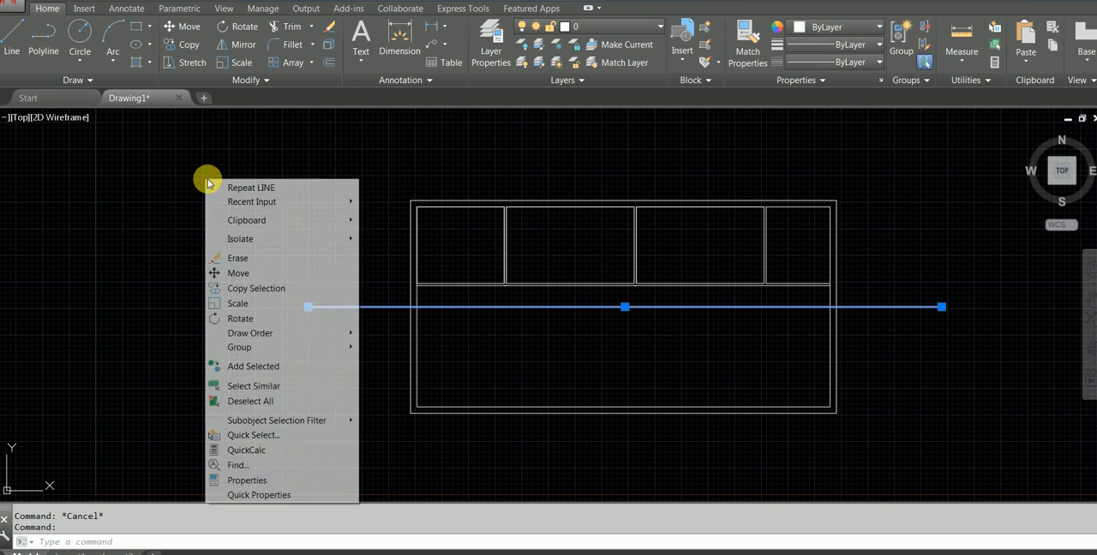
pyautogui.click(261, 481)
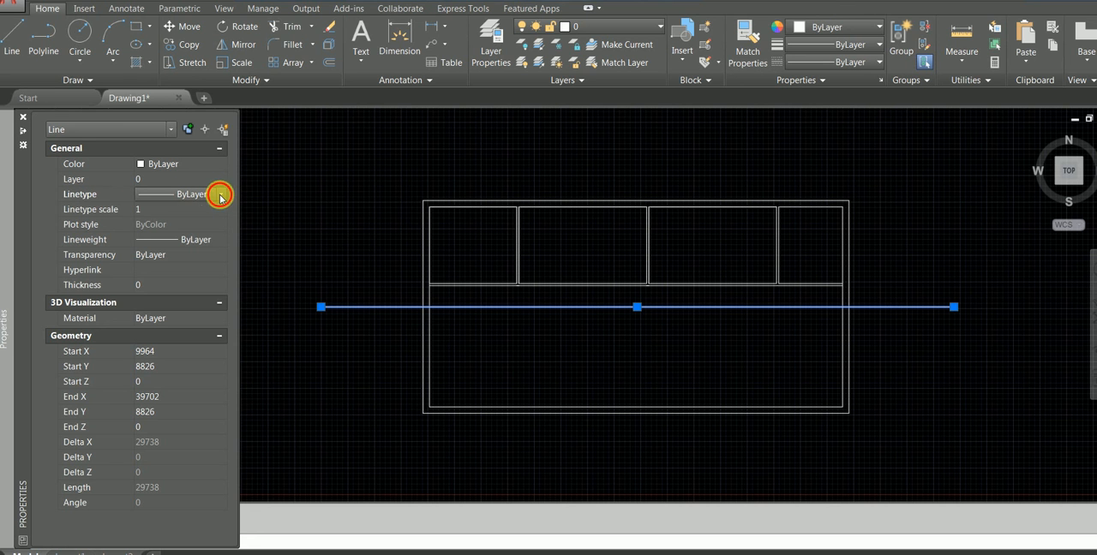
pyautogui.click(220, 196)
pyautogui.click(220, 195)
pyautogui.hotkey('ctrl', '1')
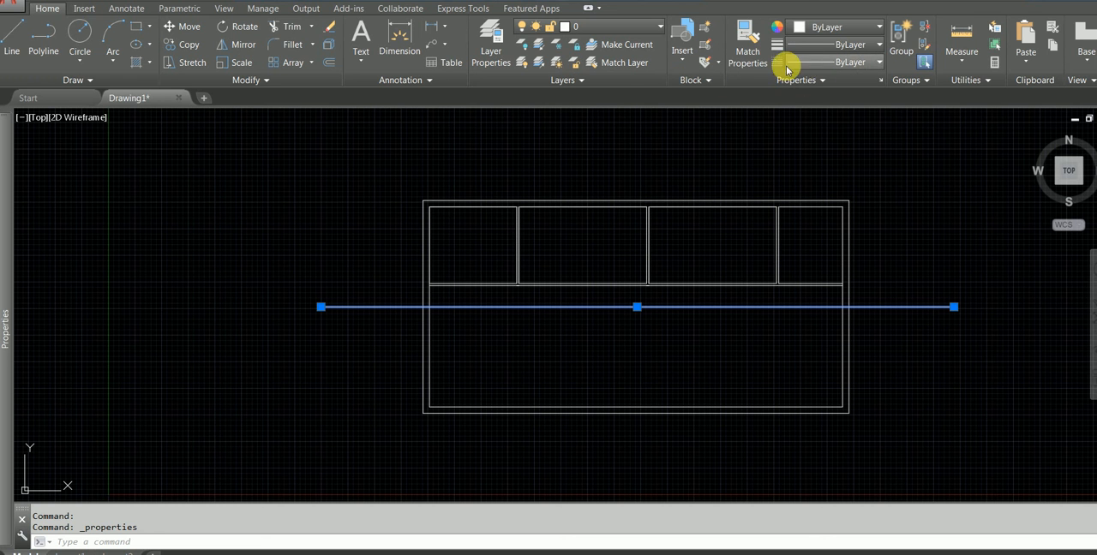
# Load the CENTER linetype from acadiso.lin and make it the current linetype
pyautogui.click(874, 67)
pyautogui.click(828, 133)
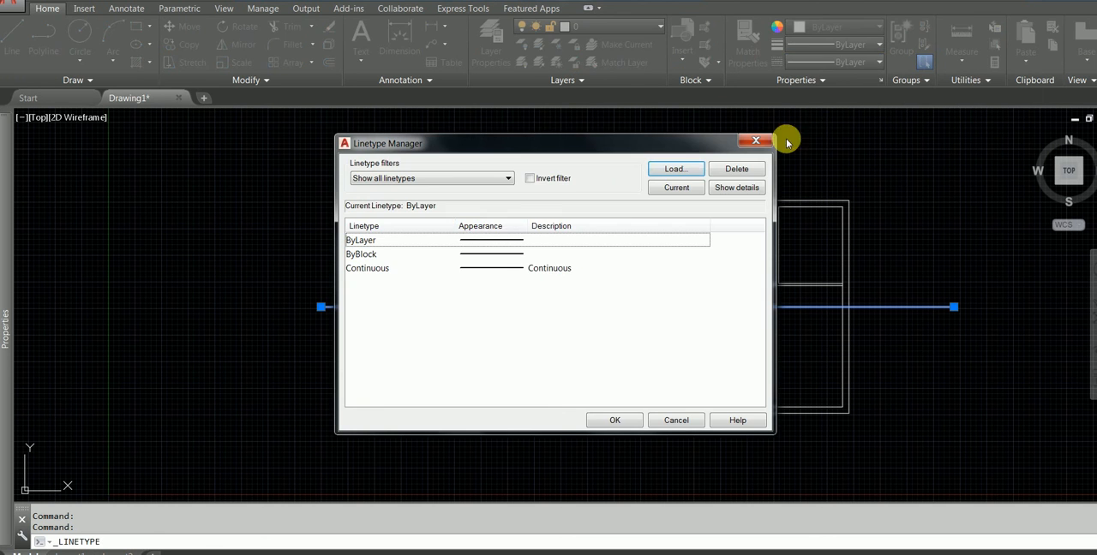
pyautogui.click(679, 169)
pyautogui.scroll(-4, 591, 264)
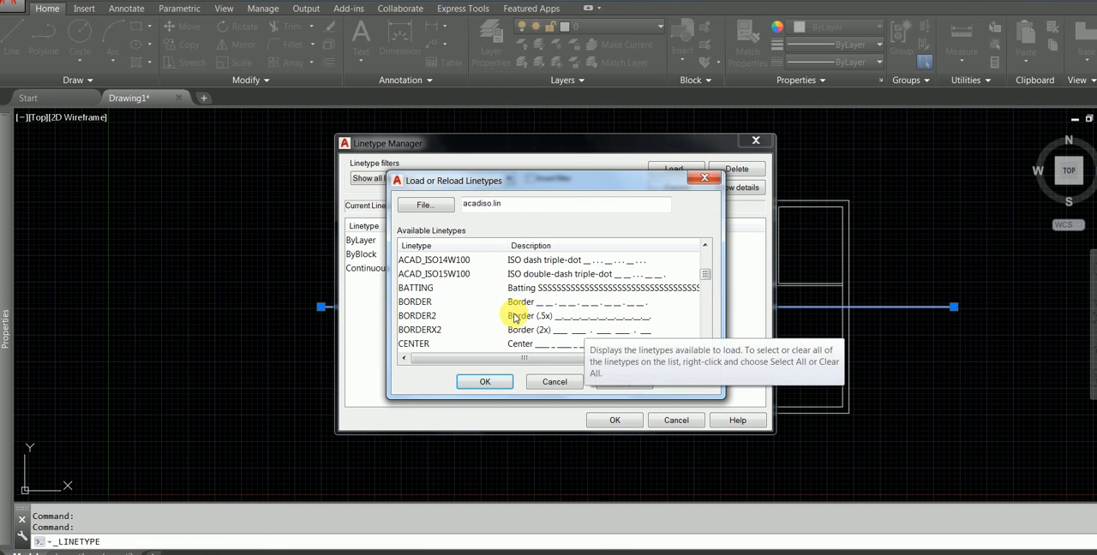
pyautogui.press('h')
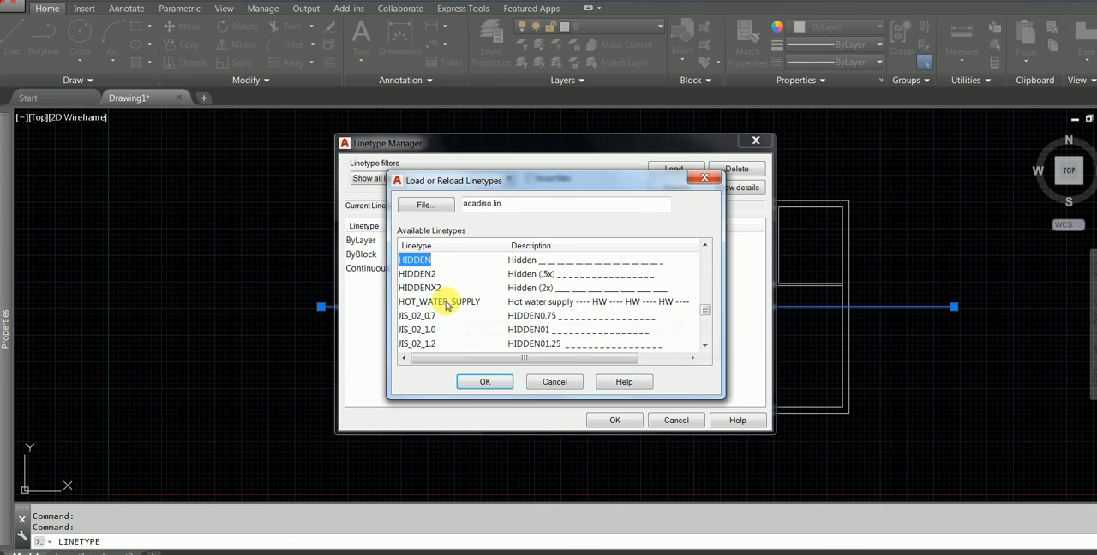
pyautogui.press('c')
pyautogui.click(570, 270)
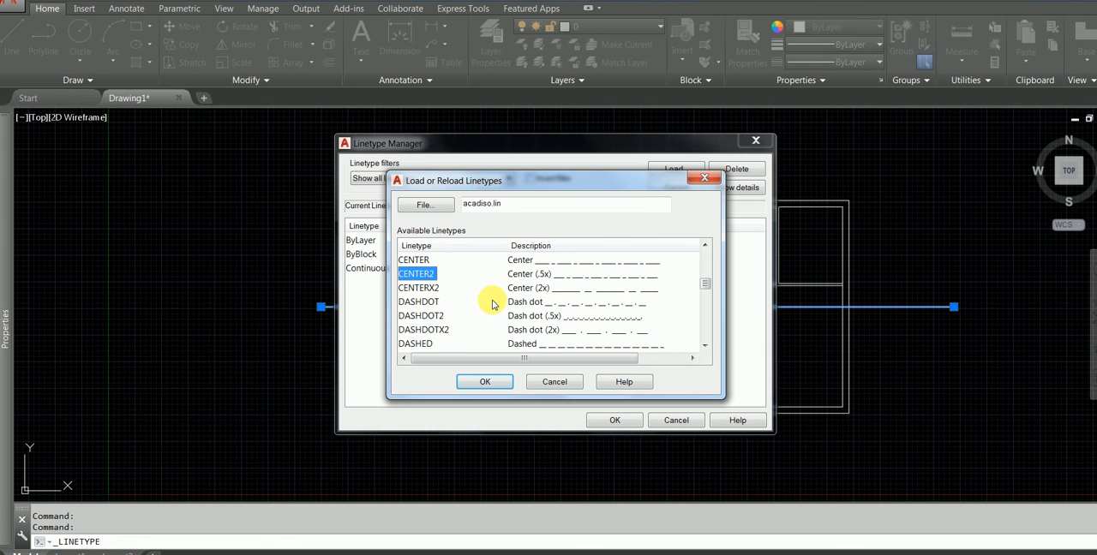
pyautogui.doubleClick(417, 261)
pyautogui.click(524, 271)
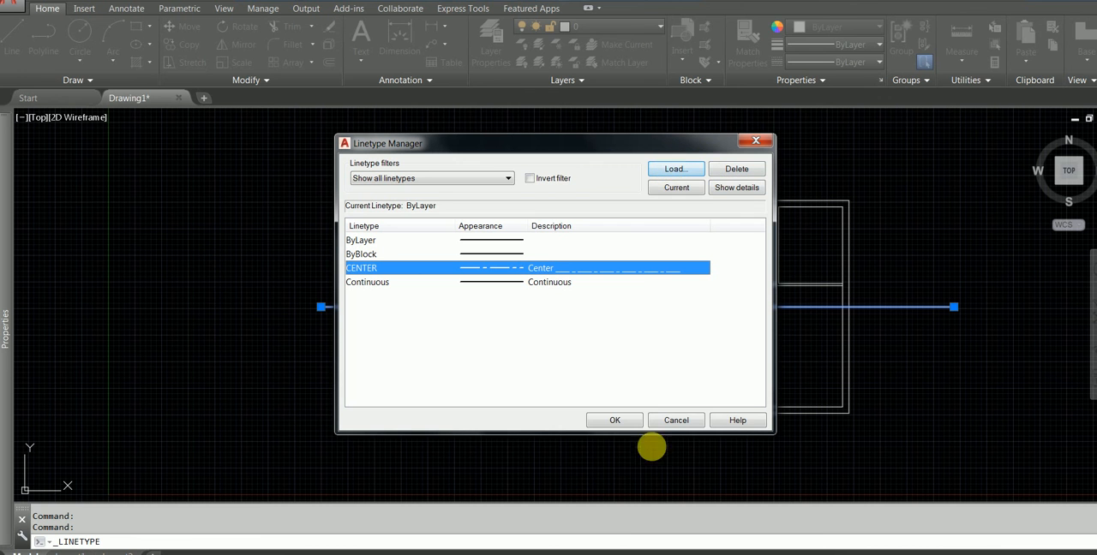
pyautogui.click(676, 187)
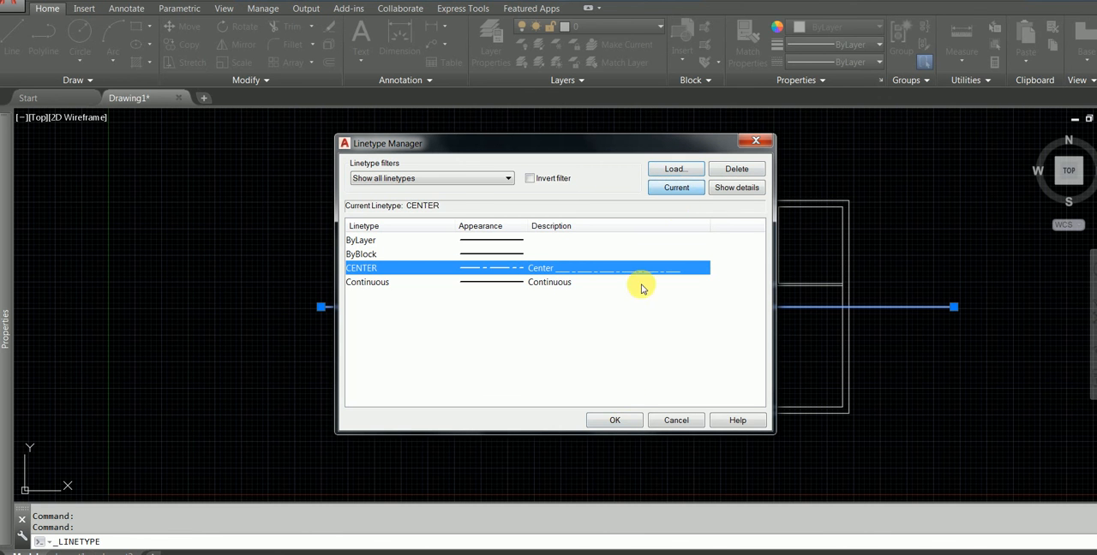
pyautogui.click(610, 420)
pyautogui.press('Escape')
# Assign the CENTER linetype to the horizontal line running through the middle of the plan
pyautogui.scroll(6, 318, 302)
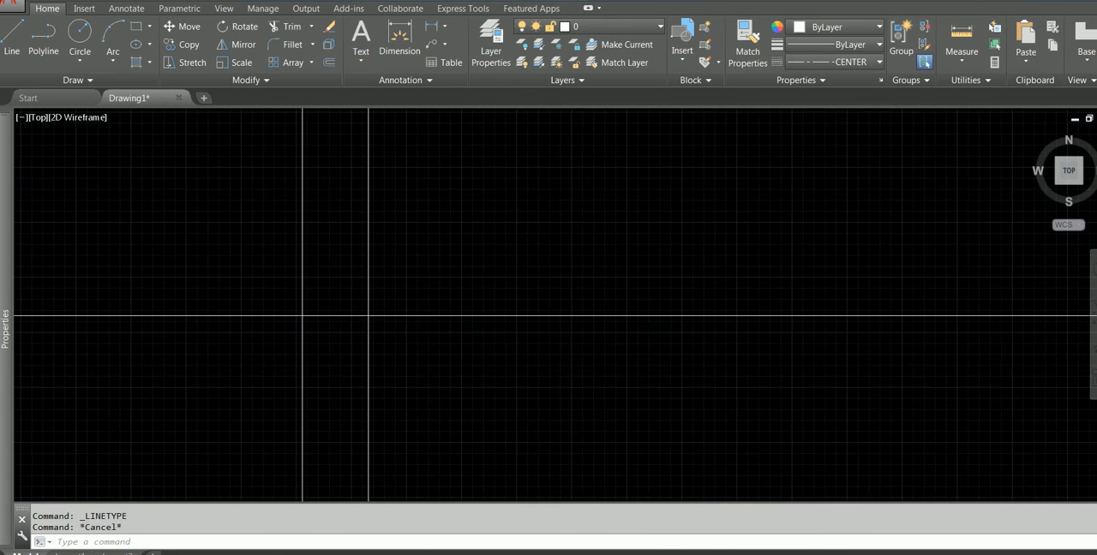
pyautogui.scroll(-6, 450, 330)
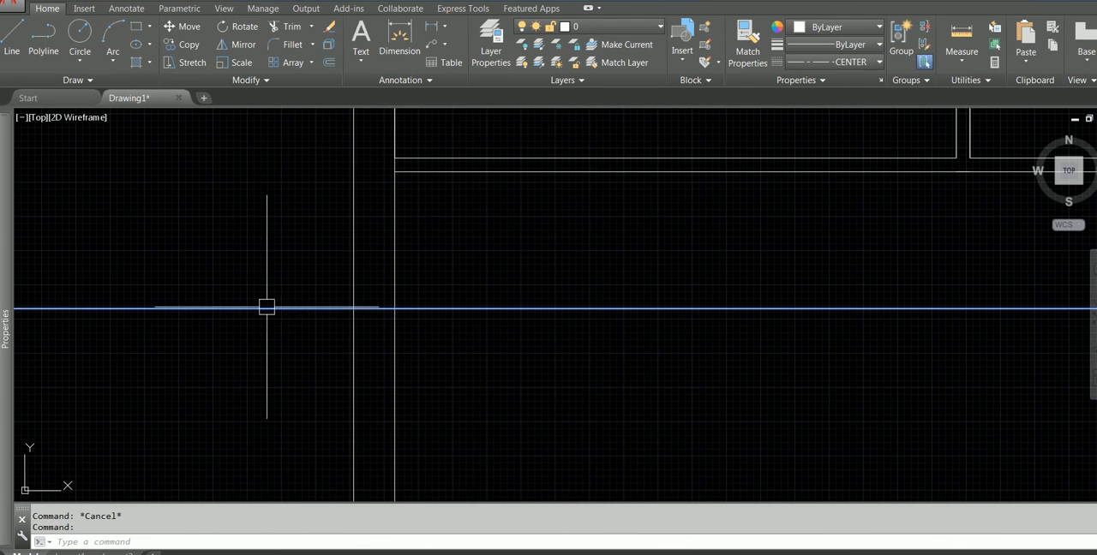
pyautogui.click(267, 307)
pyautogui.moveTo(3, 231)
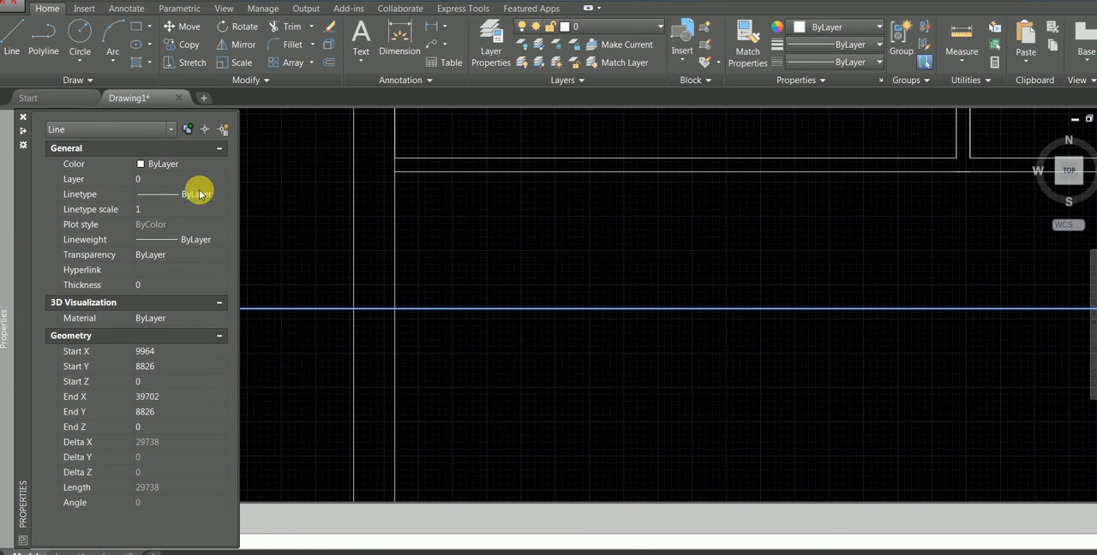
pyautogui.click(185, 235)
pyautogui.press('Escape')
pyautogui.moveTo(324, 294); pyautogui.dragTo(502, 272, button='middle')
pyautogui.scroll(7, 363, 294)
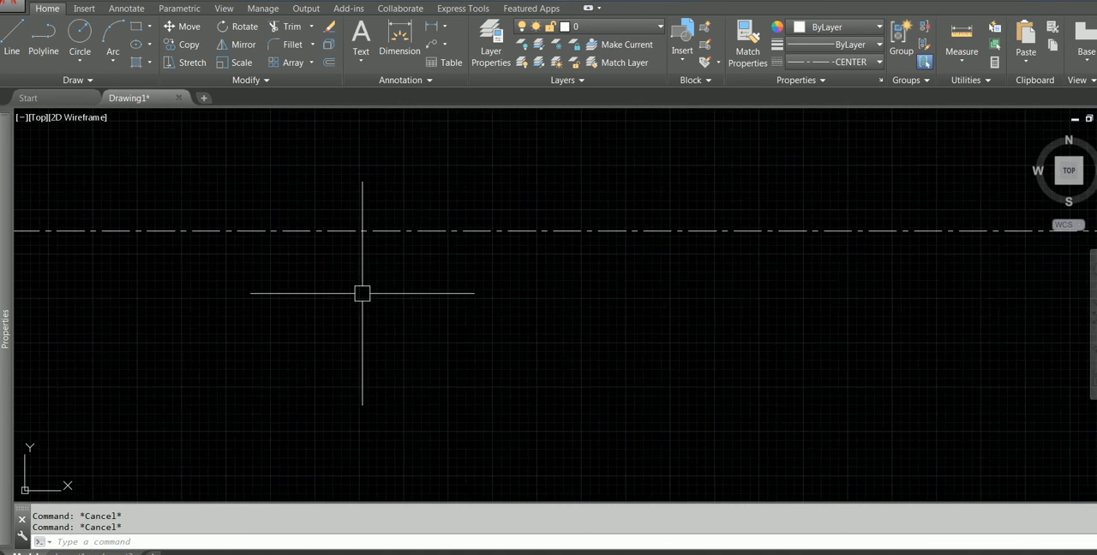
# Set the horizontal centre line's linetype scale to 1.5
pyautogui.scroll(6, 307, 210)
pyautogui.scroll(-10, 307, 206)
pyautogui.scroll(-4, 397, 204)
pyautogui.scroll(-3, 566, 216)
pyautogui.moveTo(591, 223); pyautogui.dragTo(434, 360, button='middle')
pyautogui.scroll(-3, 435, 359)
pyautogui.click(492, 349)
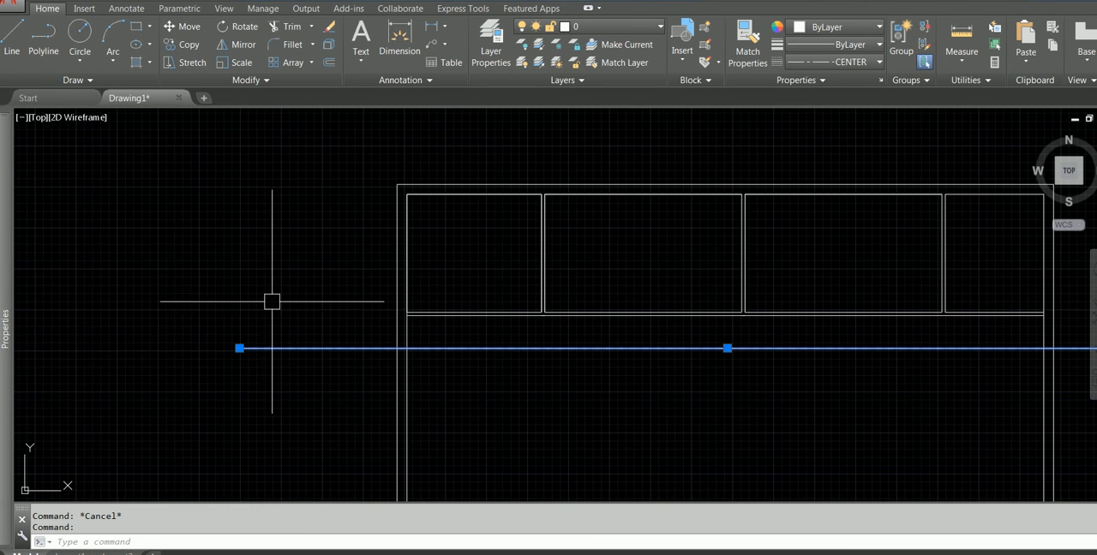
pyautogui.moveTo(7, 219)
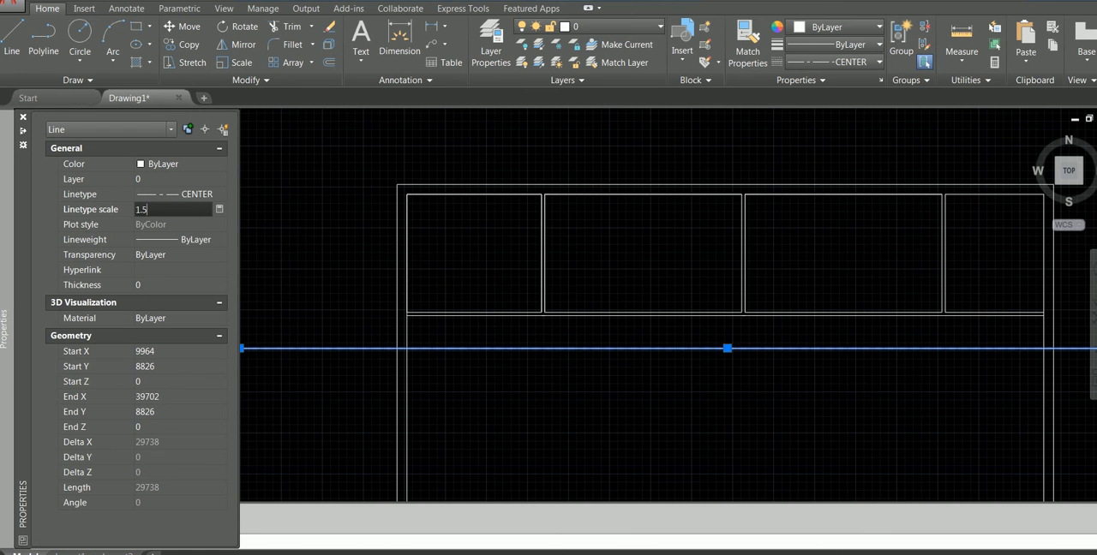
pyautogui.press('Return')
pyautogui.press('Escape')
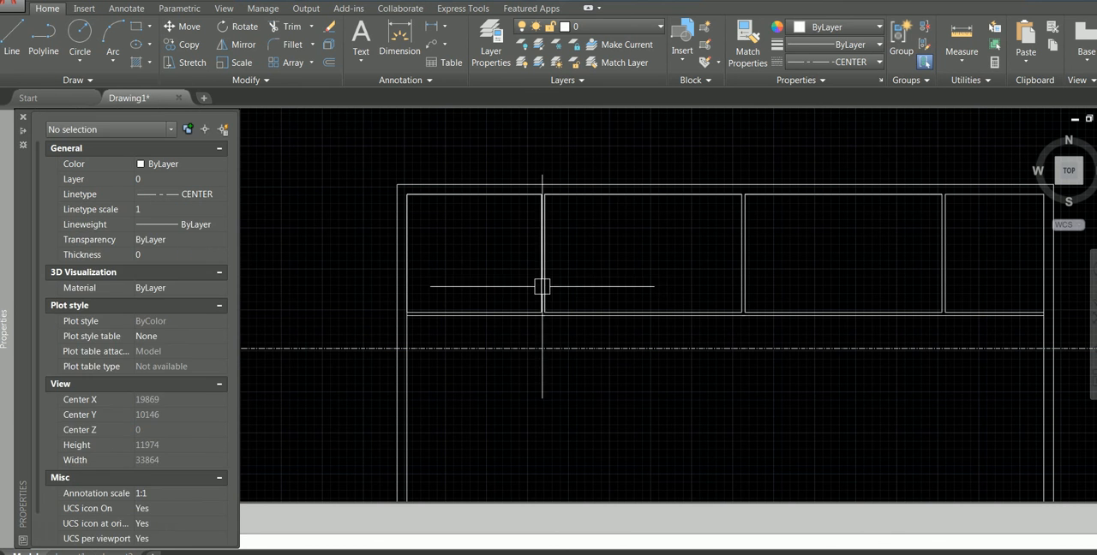
# Set the horizontal centre line's linetype scale to 3
pyautogui.moveTo(3, 238)
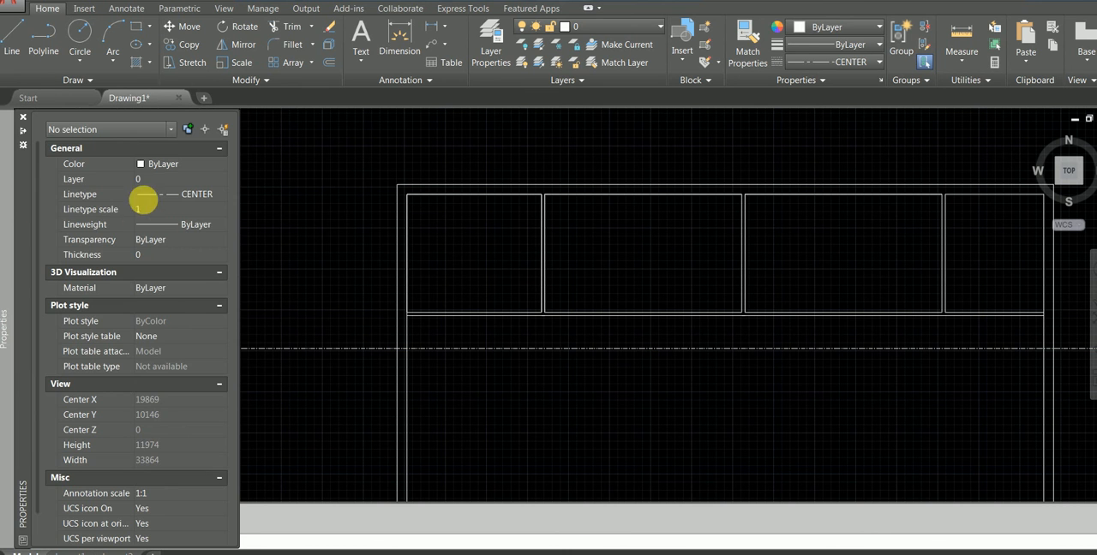
pyautogui.click(350, 349)
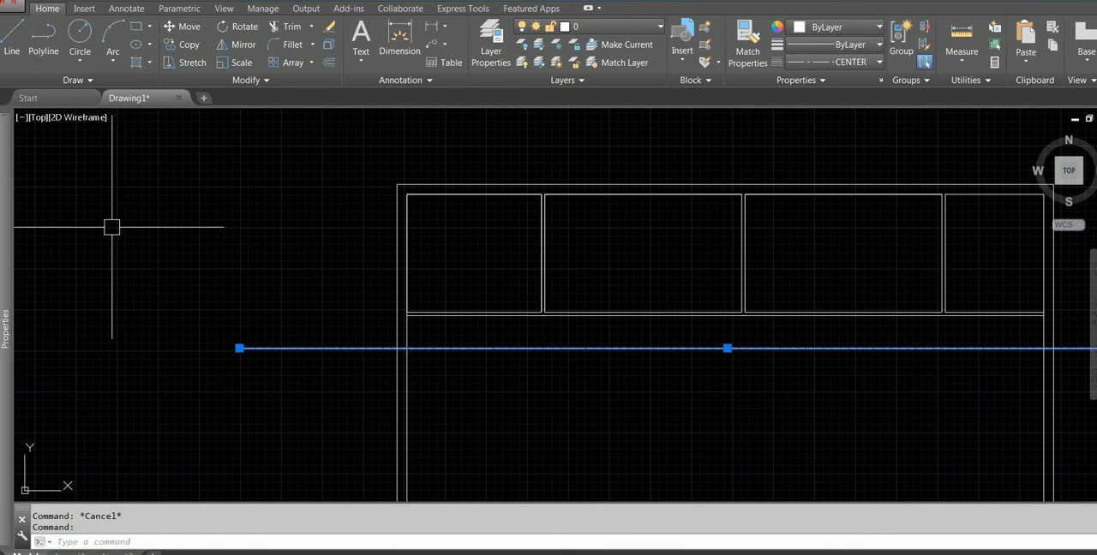
pyautogui.moveTo(5, 180)
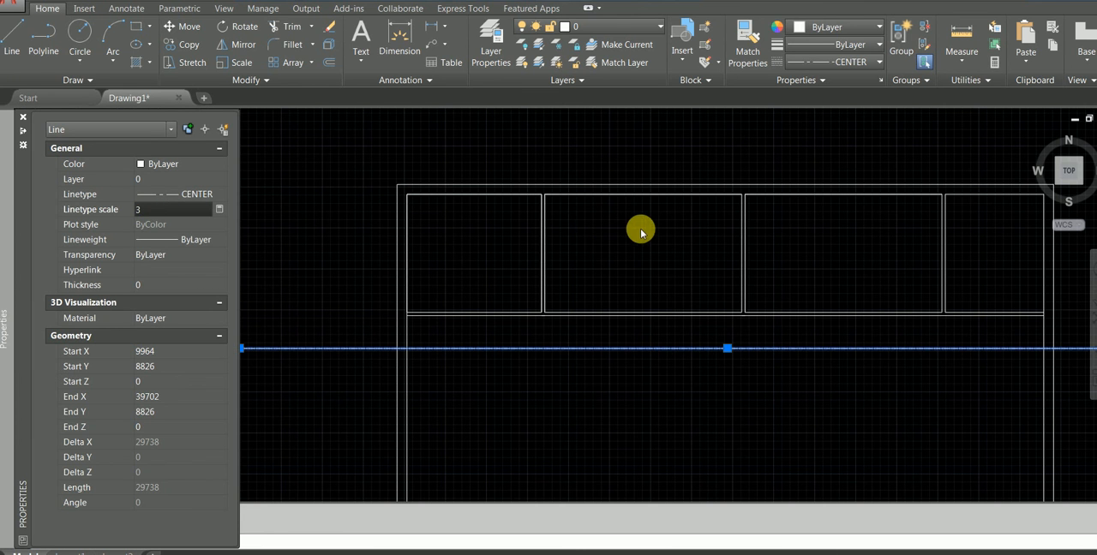
pyautogui.press('Escape')
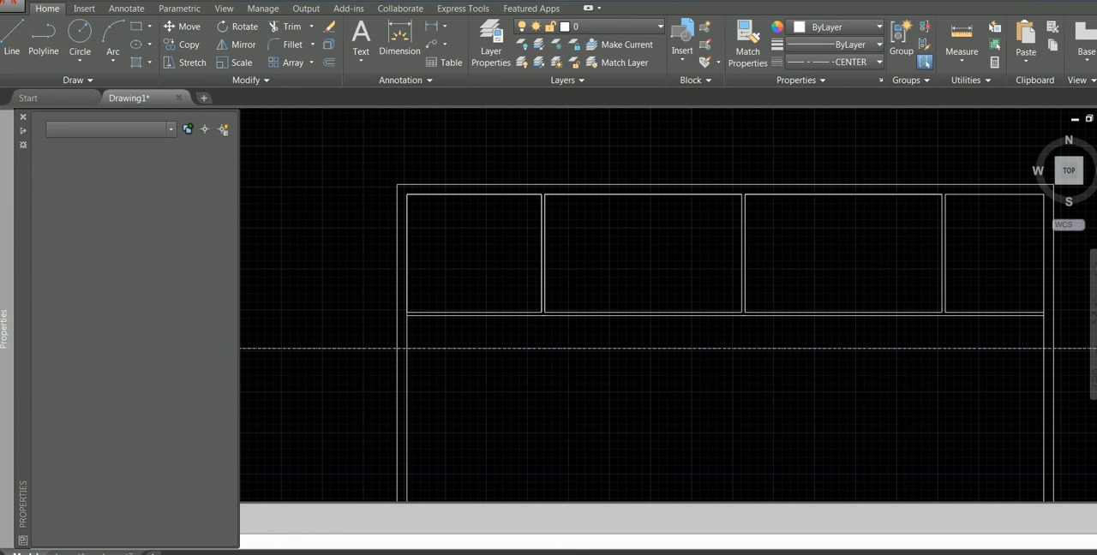
# Set the horizontal centre line's linetype scale to 10
pyautogui.scroll(4, 440, 306)
pyautogui.click(437, 361)
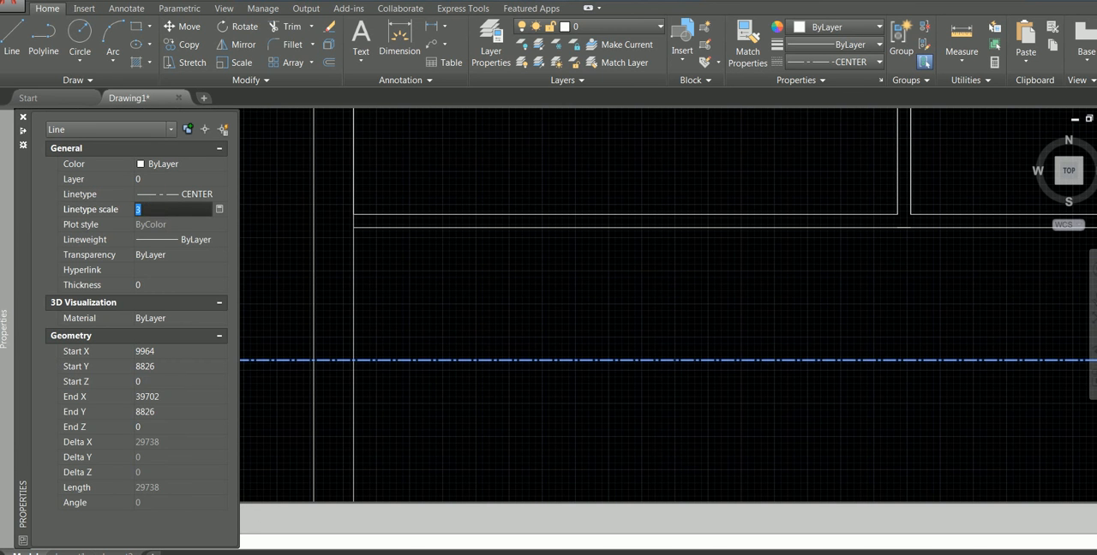
pyautogui.press('Return')
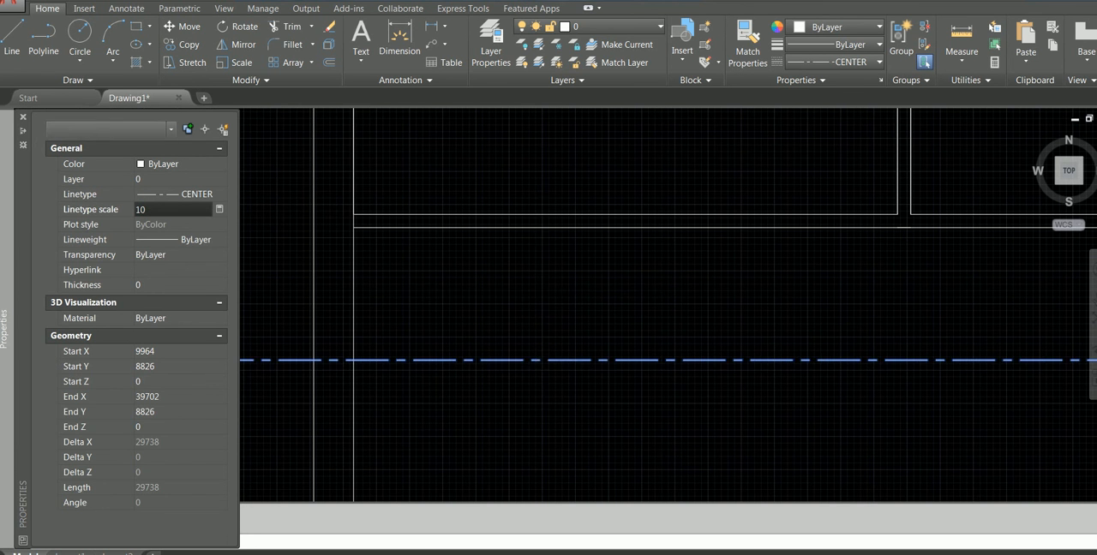
pyautogui.press('Escape')
# Change the colour of the horizontal centre line to red
pyautogui.scroll(-3, 537, 299)
pyautogui.scroll(-1, 549, 297)
pyautogui.moveTo(547, 297); pyautogui.dragTo(391, 313, button='middle')
pyautogui.click(560, 322)
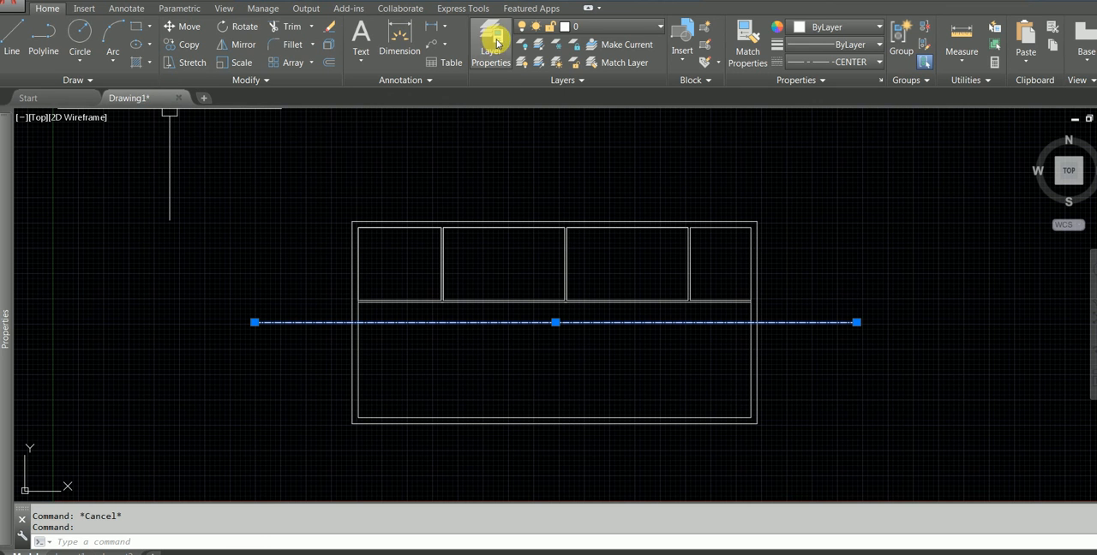
pyautogui.click(590, 26)
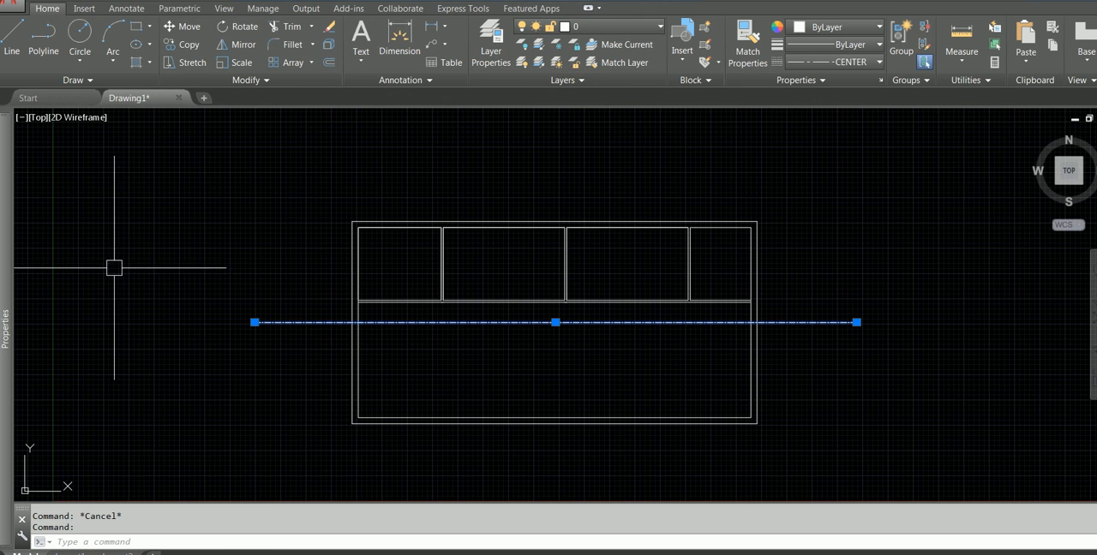
pyautogui.moveTo(3, 233)
pyautogui.click(178, 164)
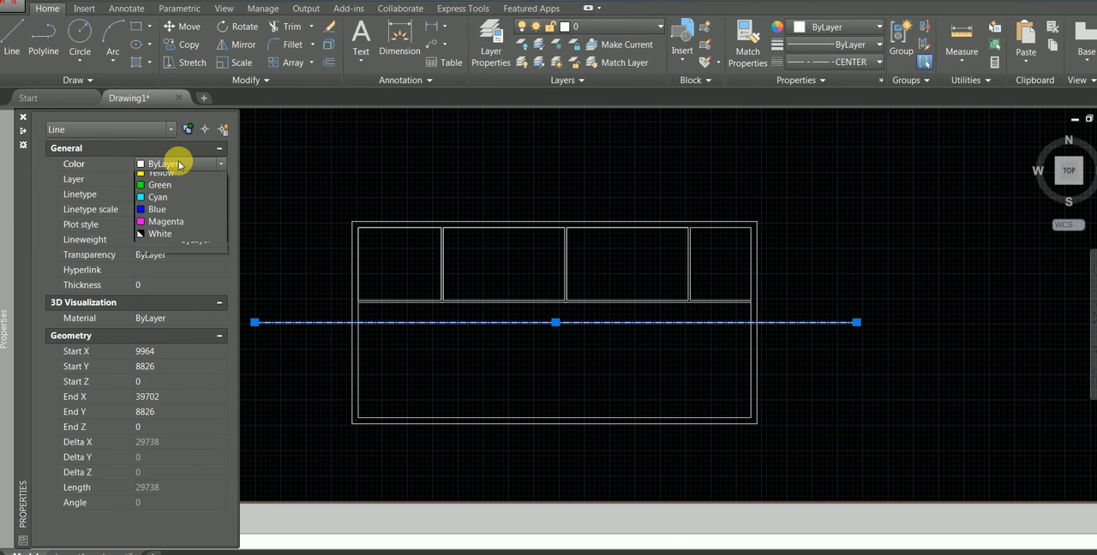
pyautogui.click(152, 201)
pyautogui.press('Escape')
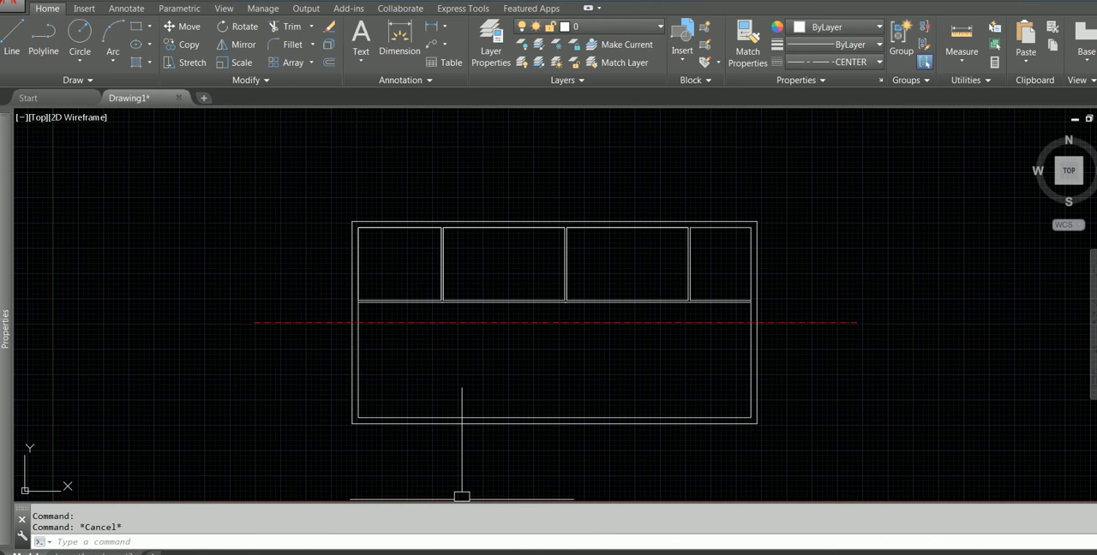
# Check the PDF plan and mirror the upper rooms' partitions and corridor wall lines across the red centre line, keeping the source objects
pyautogui.hotkey('alt', 'Tab')
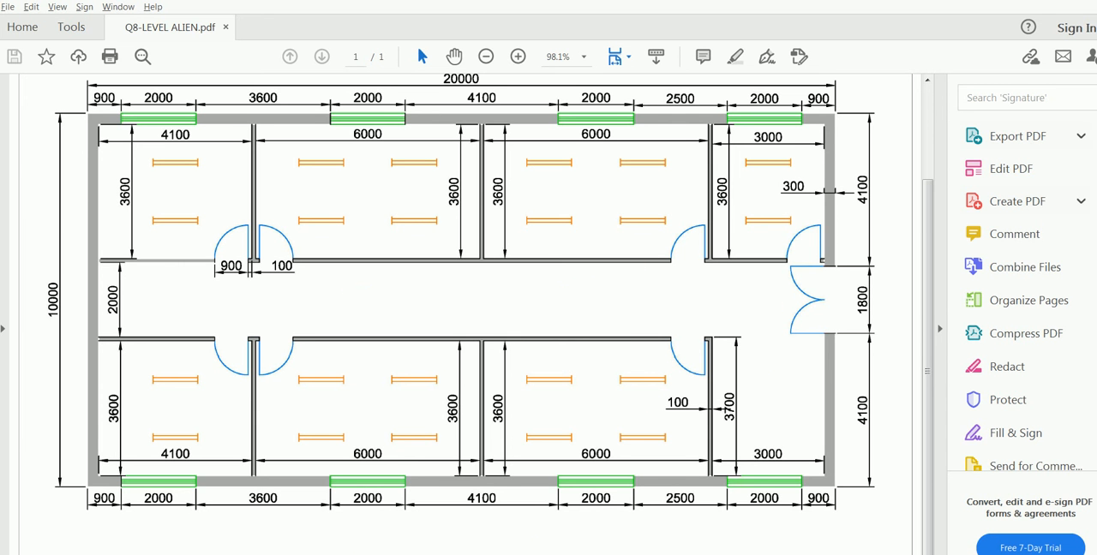
pyautogui.hotkey('alt', 'Tab')
pyautogui.scroll(2, 698, 300)
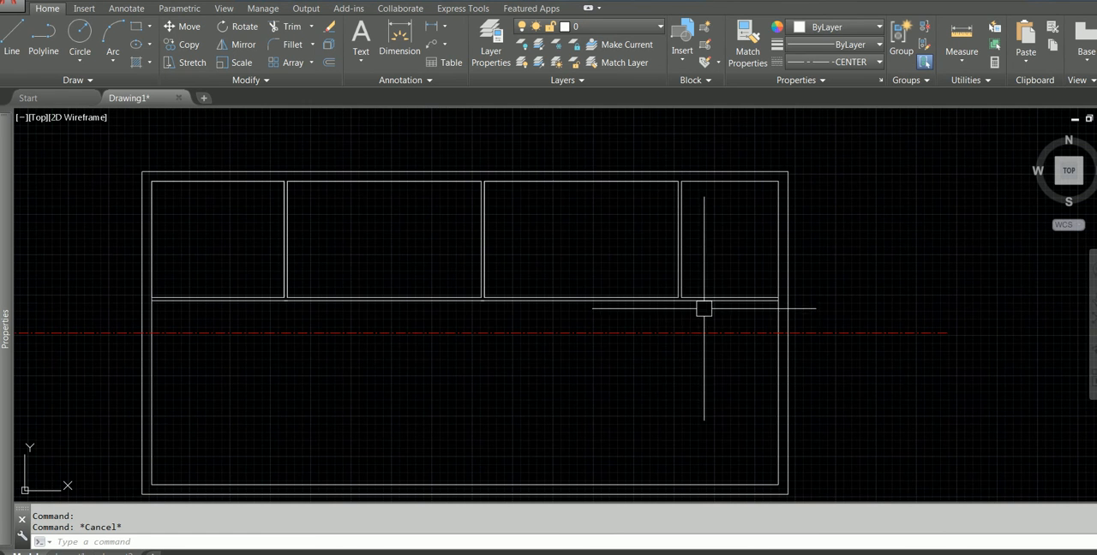
pyautogui.click(722, 305)
pyautogui.click(257, 249)
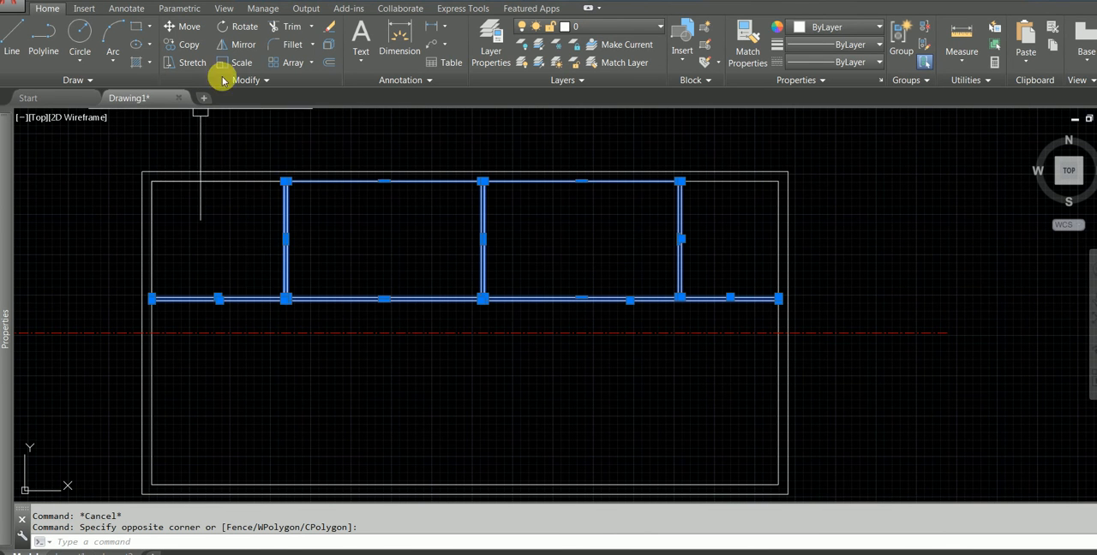
pyautogui.write('MI')
pyautogui.press('Return')
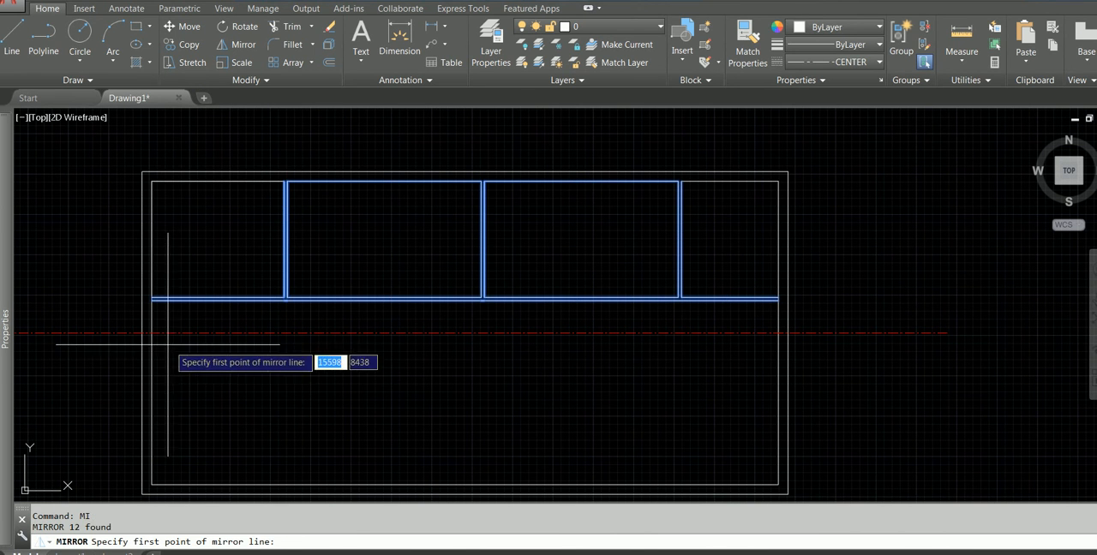
pyautogui.click(152, 332)
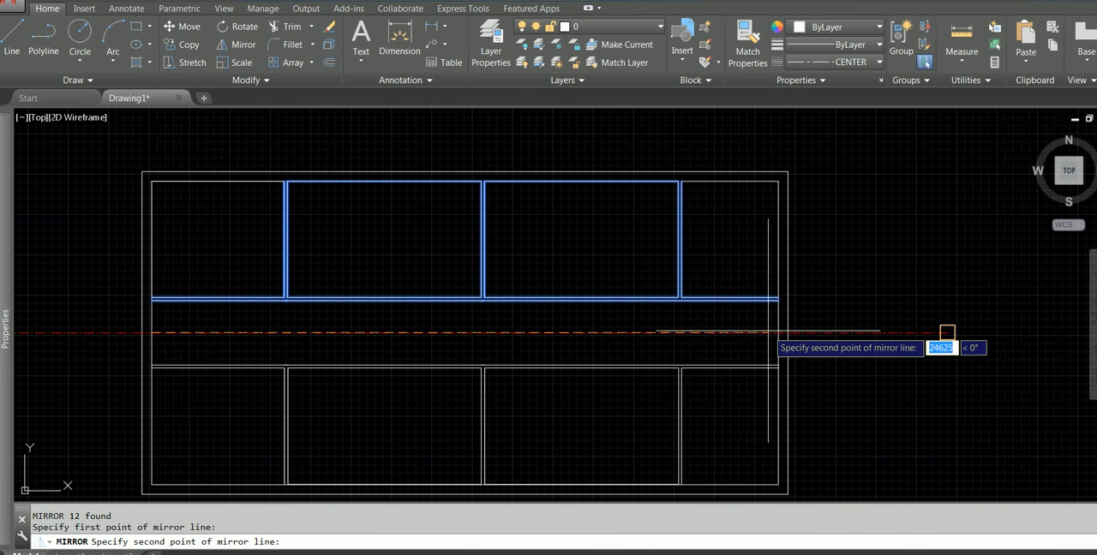
pyautogui.click(774, 333)
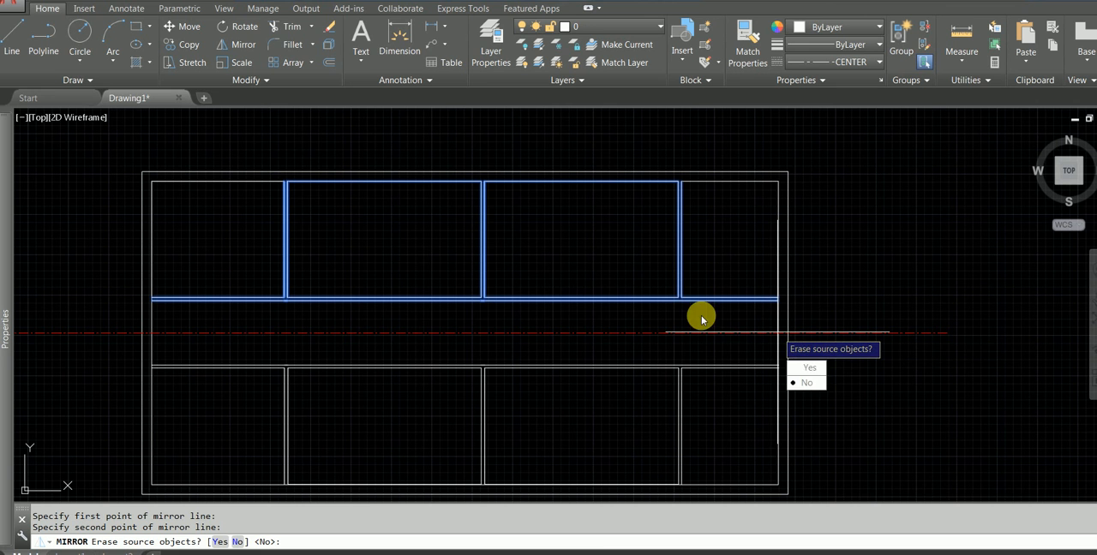
pyautogui.click(810, 384)
pyautogui.press('Escape')
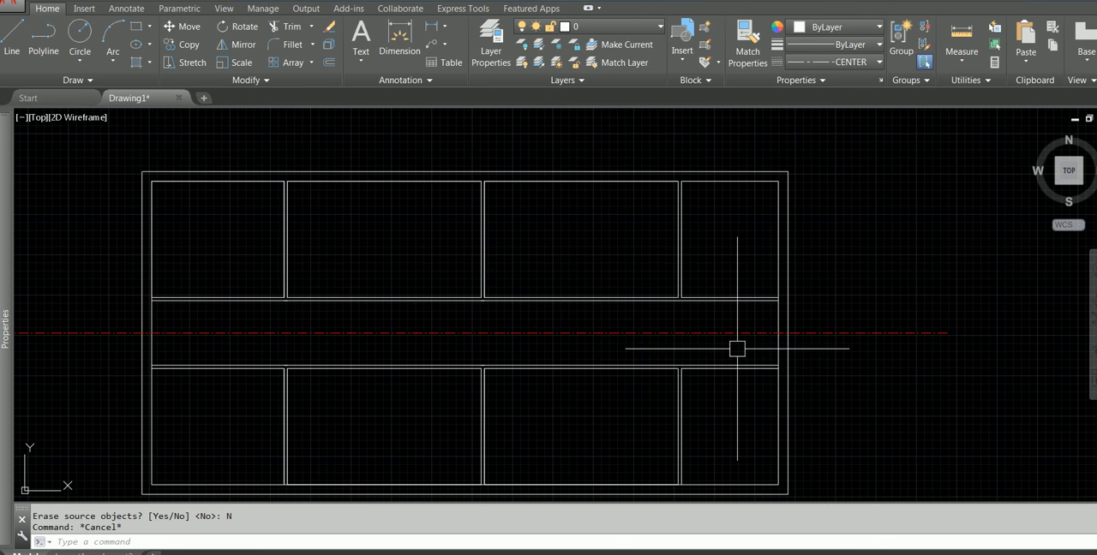
pyautogui.scroll(3, 681, 377)
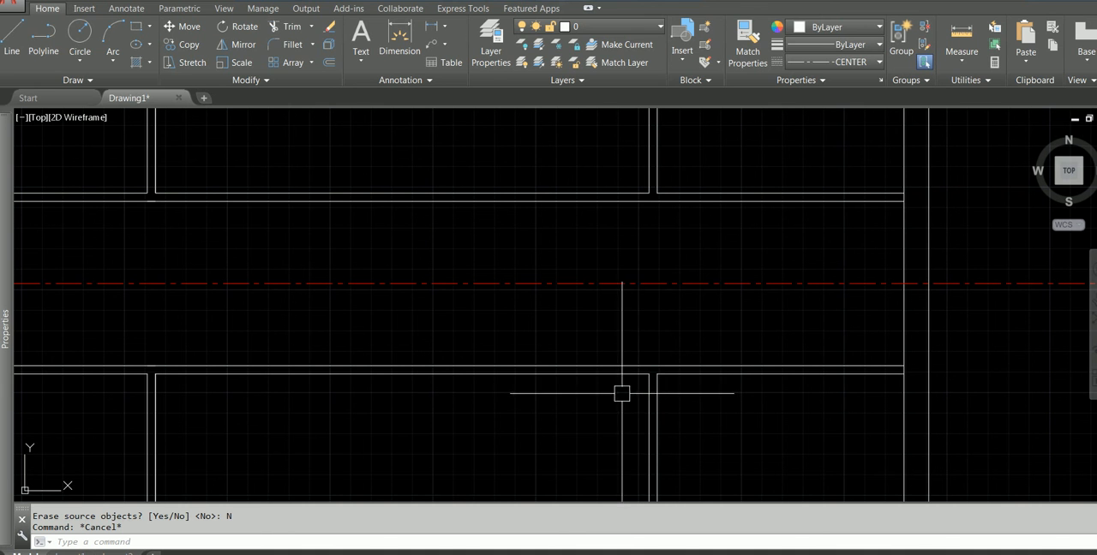
# Fillet the lower corridor wall line with the rightmost lower partition at radius 0 and erase the leftover wall line beyond it
pyautogui.click(658, 388)
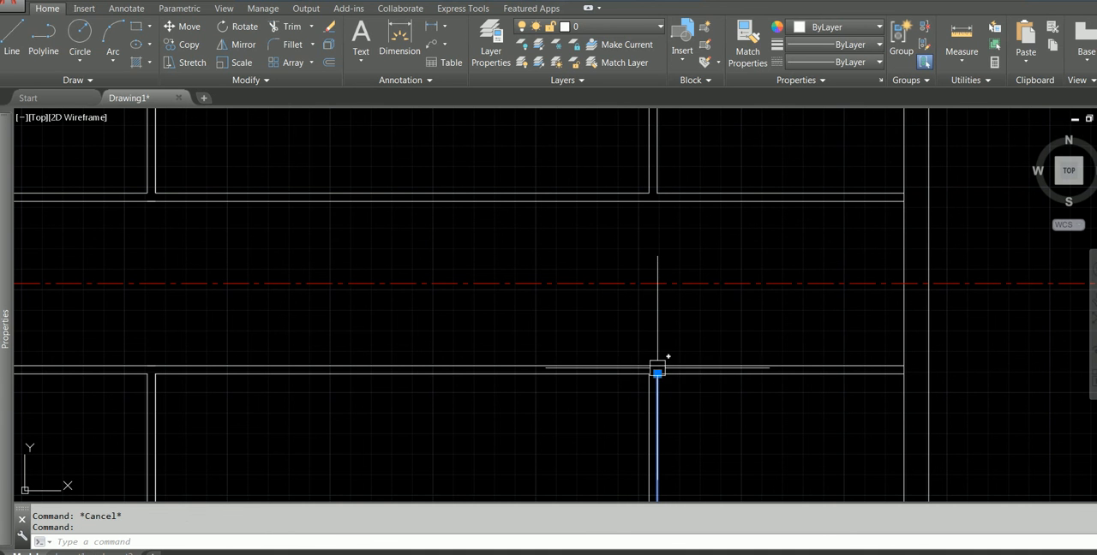
pyautogui.press('Escape')
pyautogui.scroll(2, 658, 347)
pyautogui.write('F')
pyautogui.press('Return')
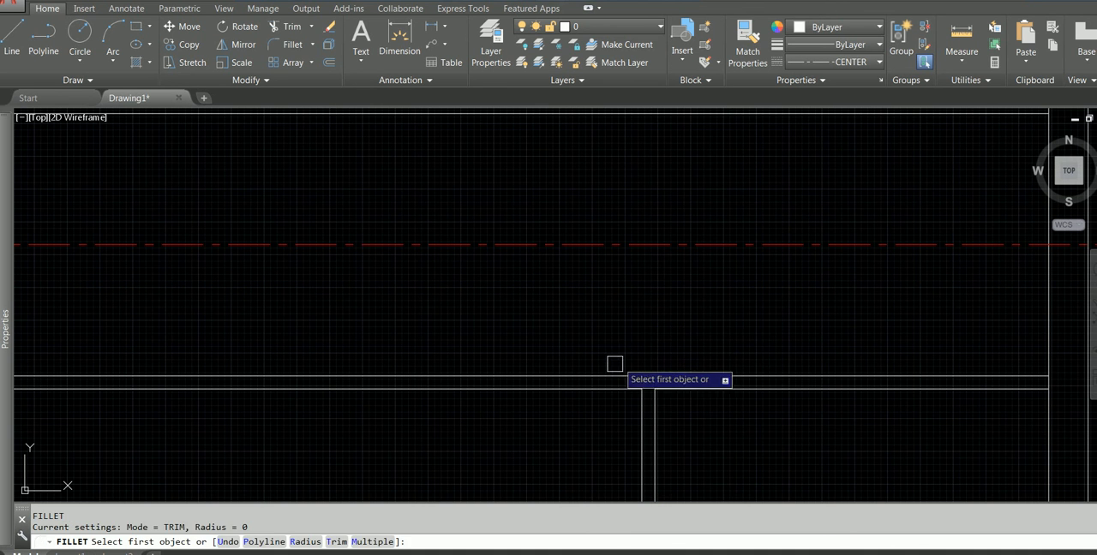
pyautogui.click(602, 375)
pyautogui.press('Escape')
pyautogui.click(708, 351)
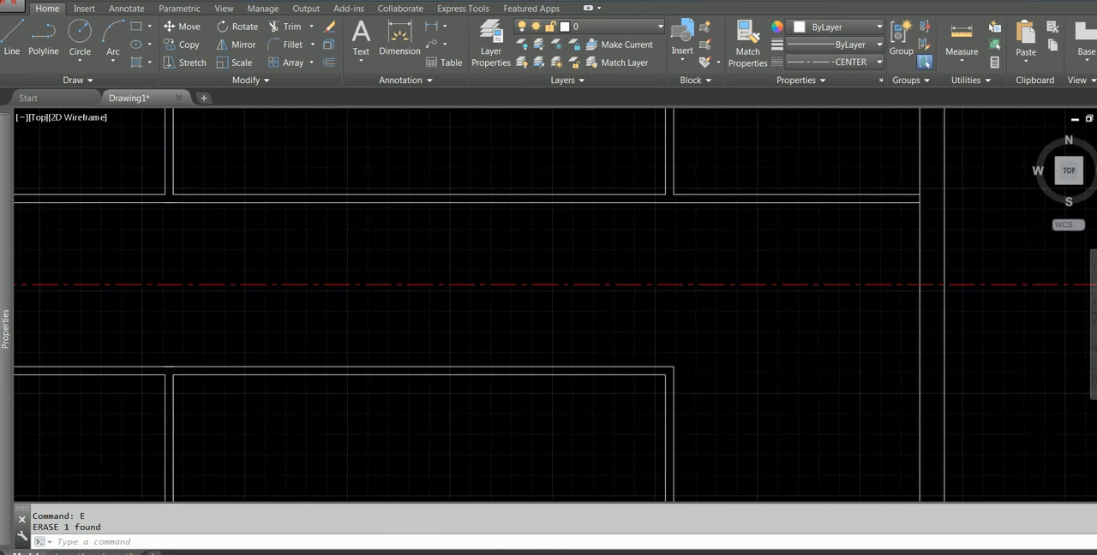
pyautogui.scroll(-5, 712, 352)
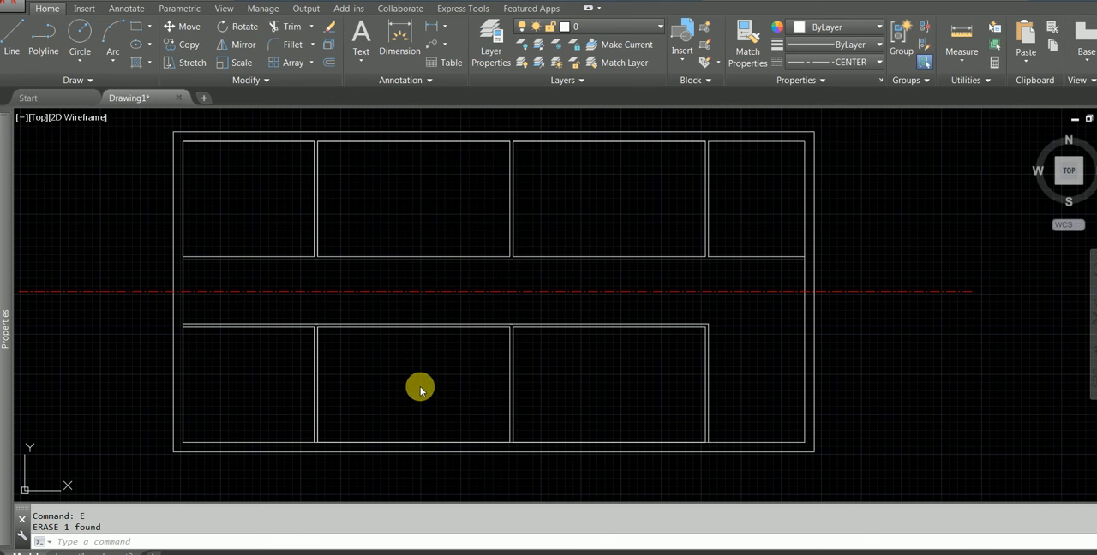
# Check the door openings beside the partitions in the PDF plan, then return to the upper-left partition junction in AutoCAD
pyautogui.hotkey('alt', 'Tab')
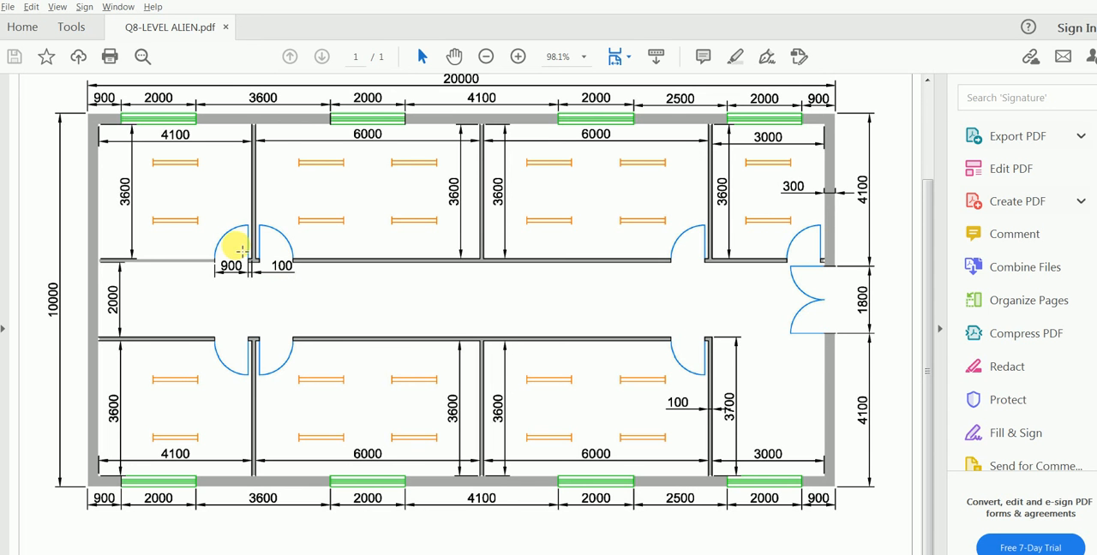
pyautogui.scroll(1, 243, 252)
pyautogui.scroll(1, 256, 293)
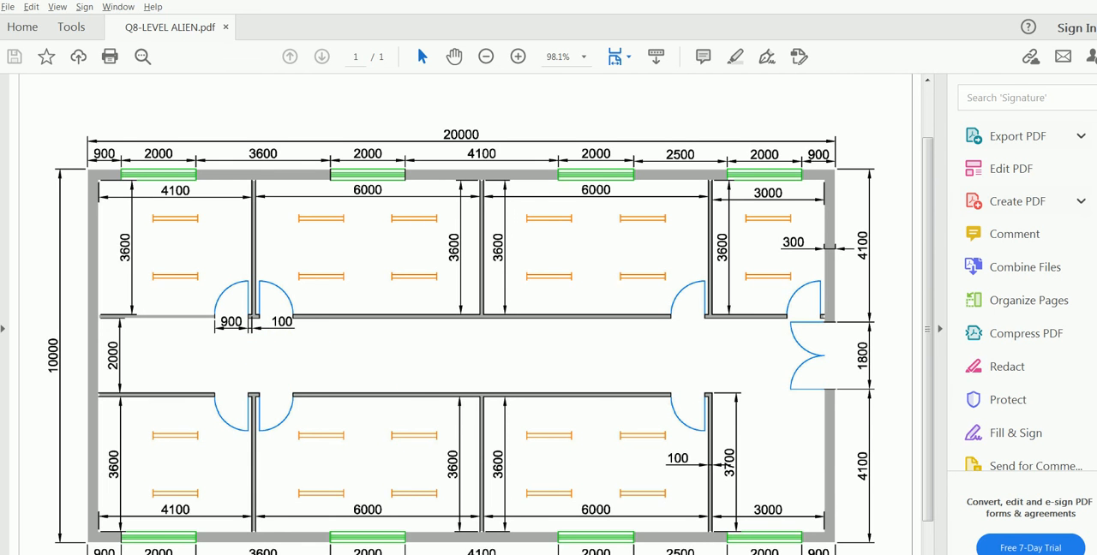
pyautogui.moveTo(385, 553)
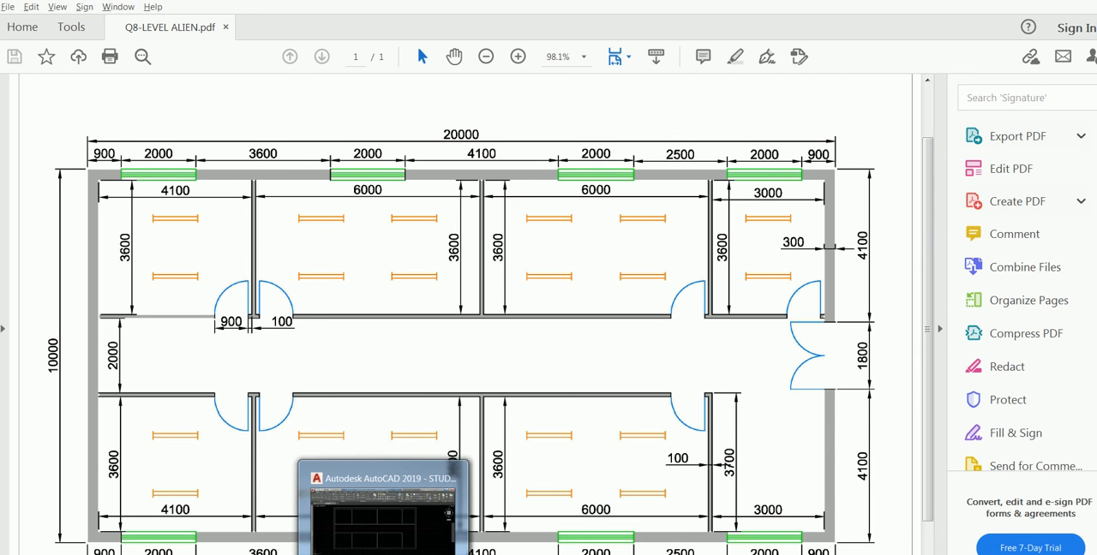
pyautogui.click(383, 520)
pyautogui.scroll(6, 308, 234)
pyautogui.scroll(5, 282, 257)
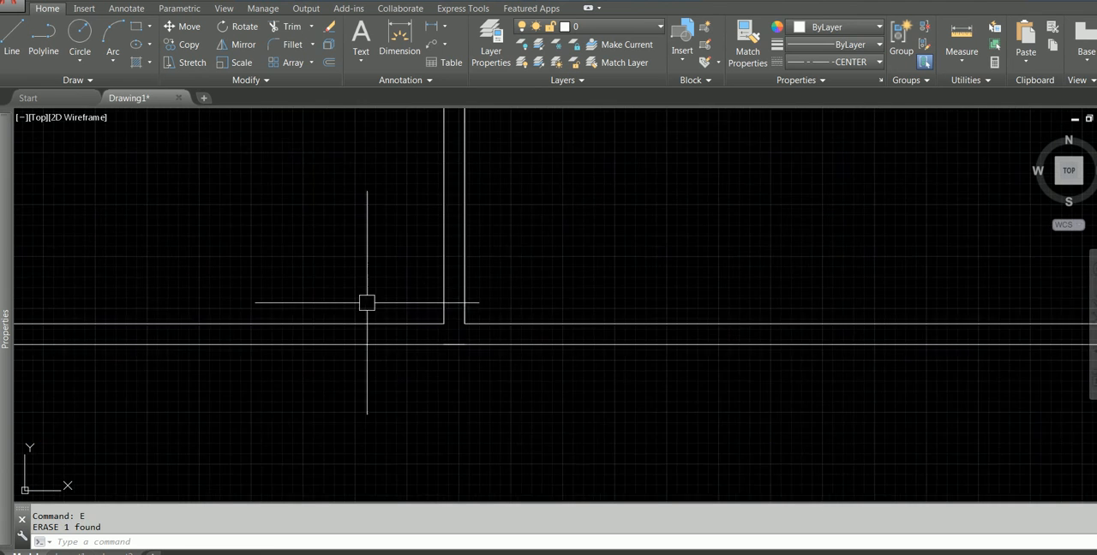
pyautogui.click(426, 276)
pyautogui.click(583, 410)
pyautogui.write('e')
pyautogui.press('Return')
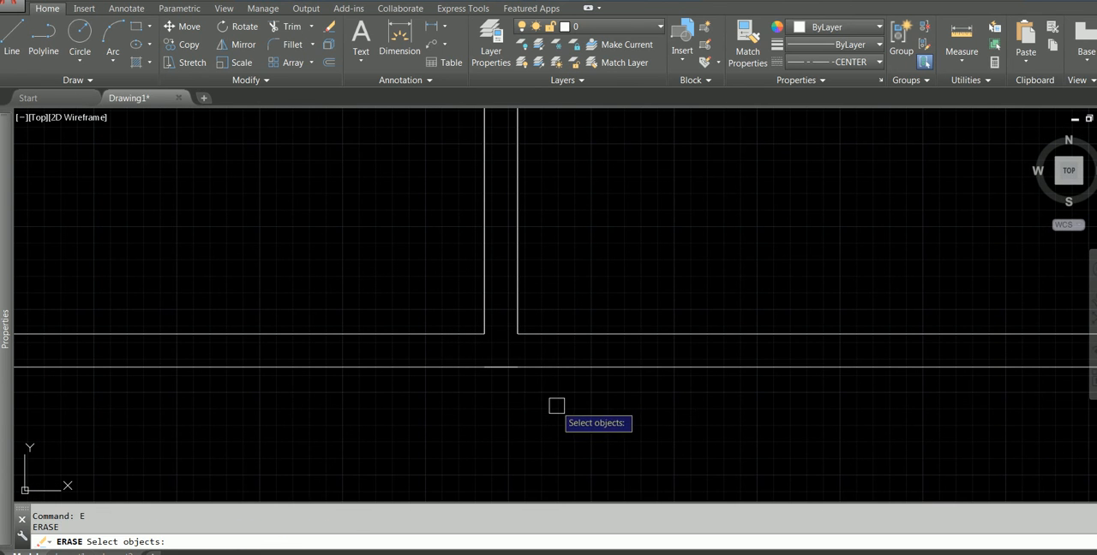
pyautogui.click(504, 367)
pyautogui.press('Escape')
# Stretch the overlapping corridor wall line's end to the right face of the upper-left partition
pyautogui.press('Escape')
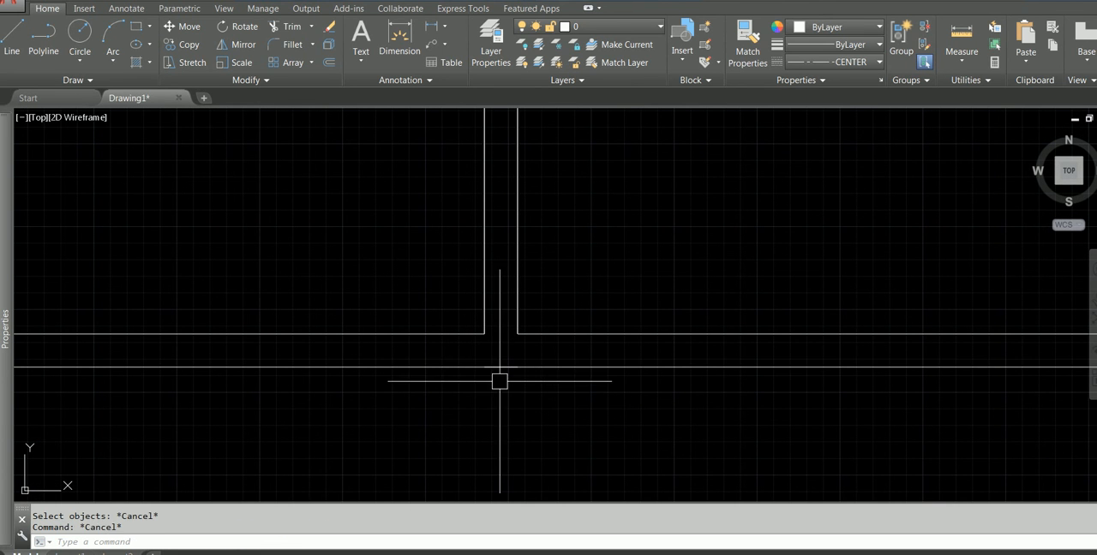
pyautogui.click(495, 368)
pyautogui.press('Escape')
pyautogui.click(510, 367)
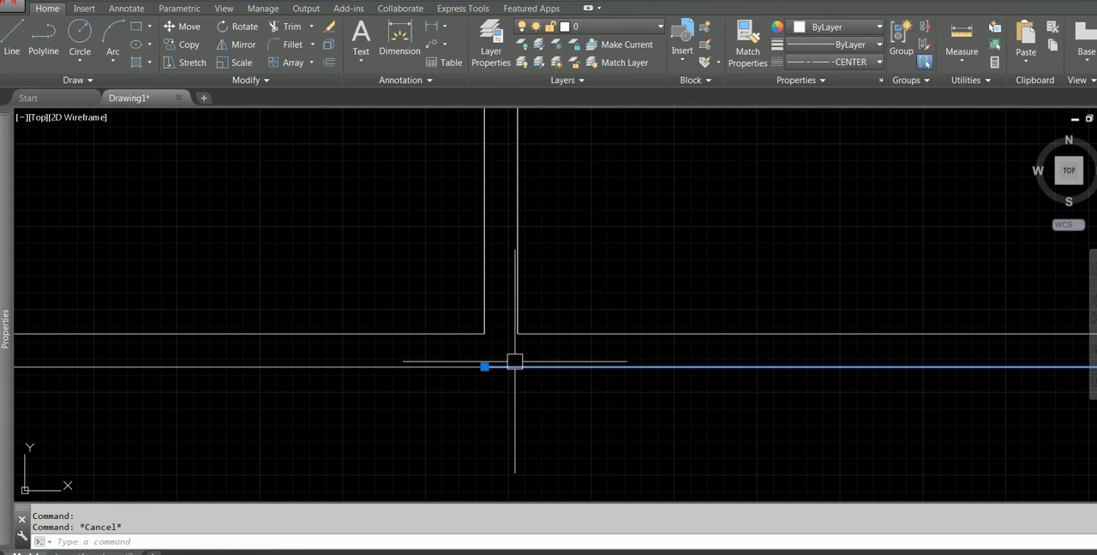
pyautogui.click(484, 367)
pyautogui.click(517, 366)
pyautogui.press('Escape')
# Draw a 100 by 100 mm rectangle inside the upper corridor wall, against the left face of the partition
pyautogui.scroll(-4, 417, 409)
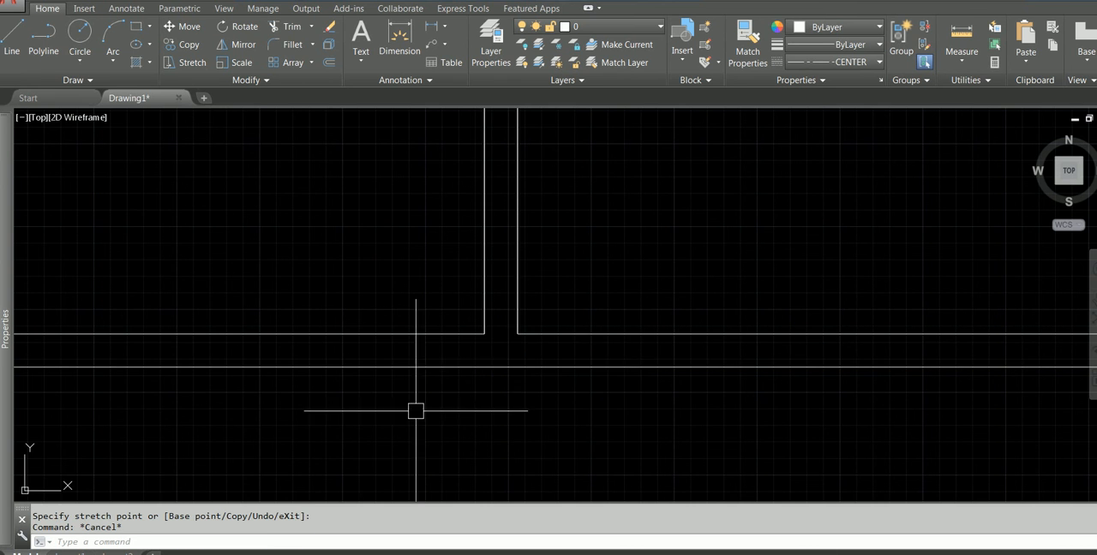
pyautogui.moveTo(389, 342); pyautogui.dragTo(456, 349, button='middle')
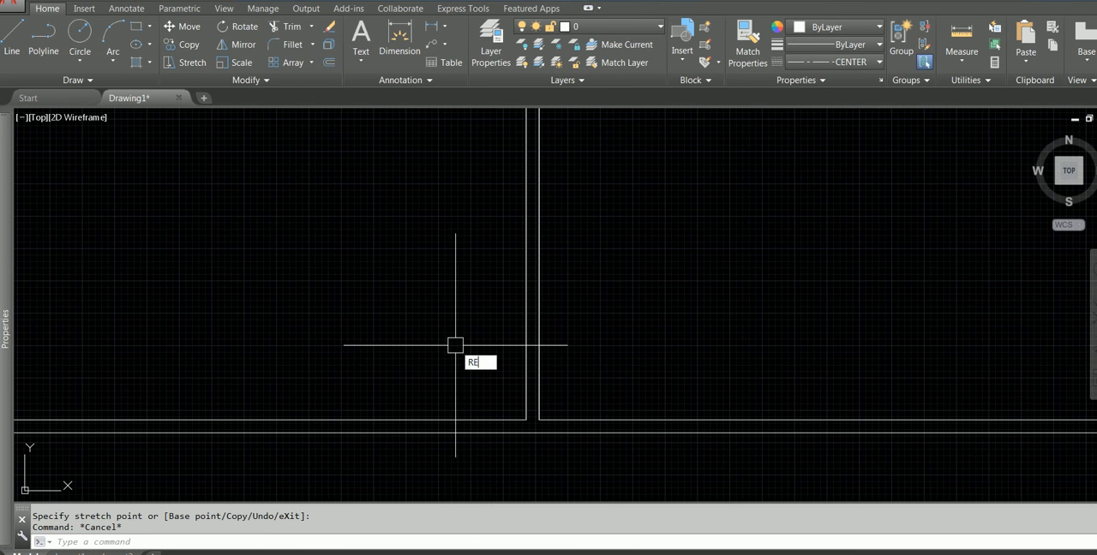
pyautogui.press('Return')
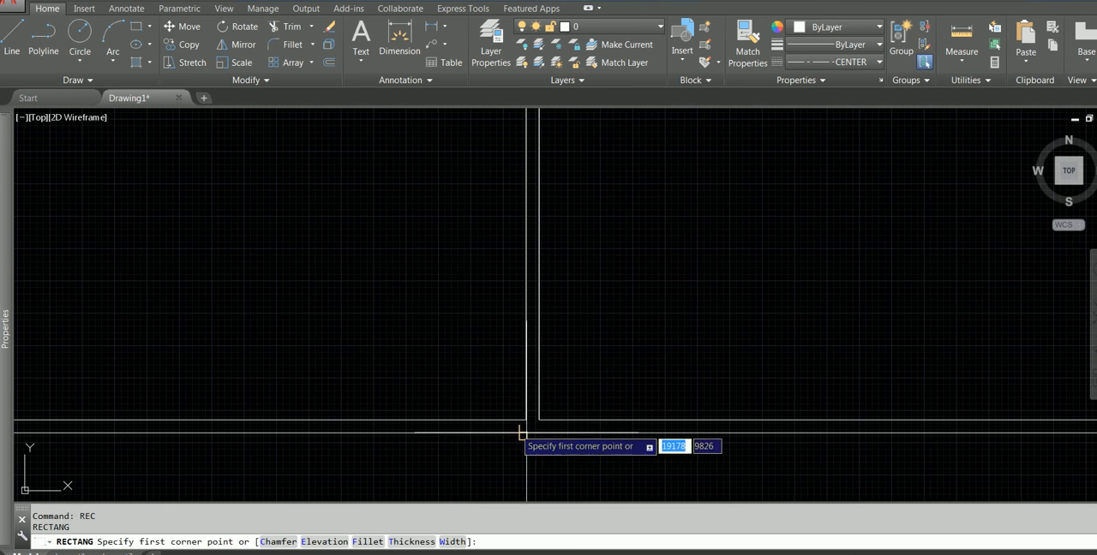
pyautogui.click(526, 420)
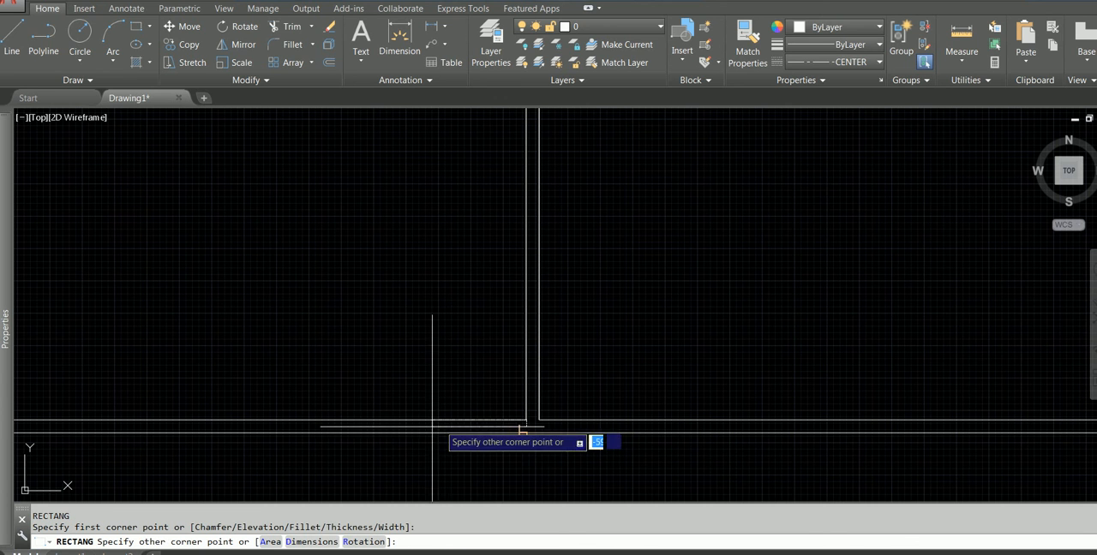
pyautogui.click(314, 542)
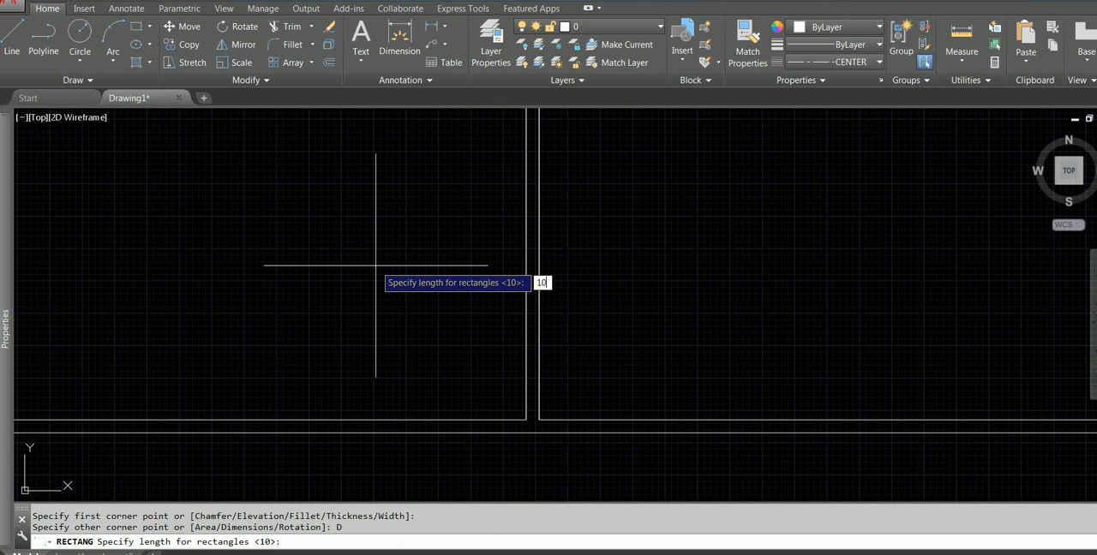
pyautogui.press('Return')
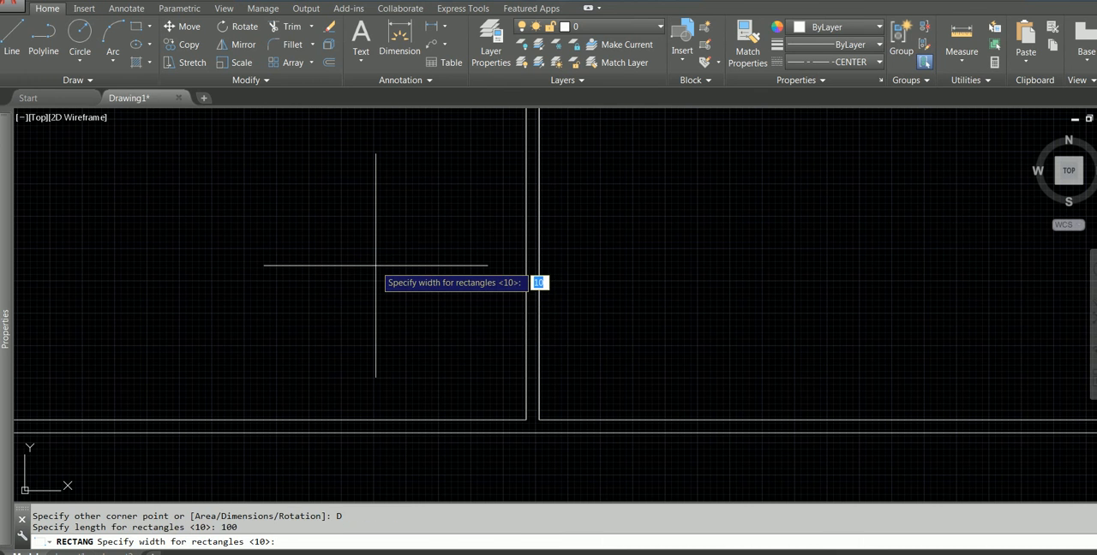
pyautogui.write('100')
pyautogui.press('Return')
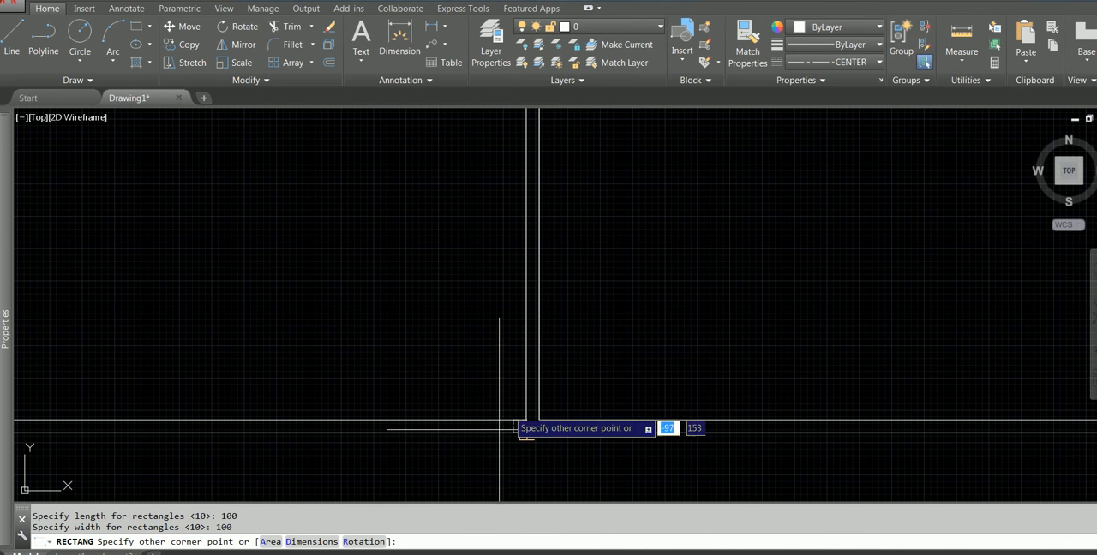
pyautogui.click(447, 451)
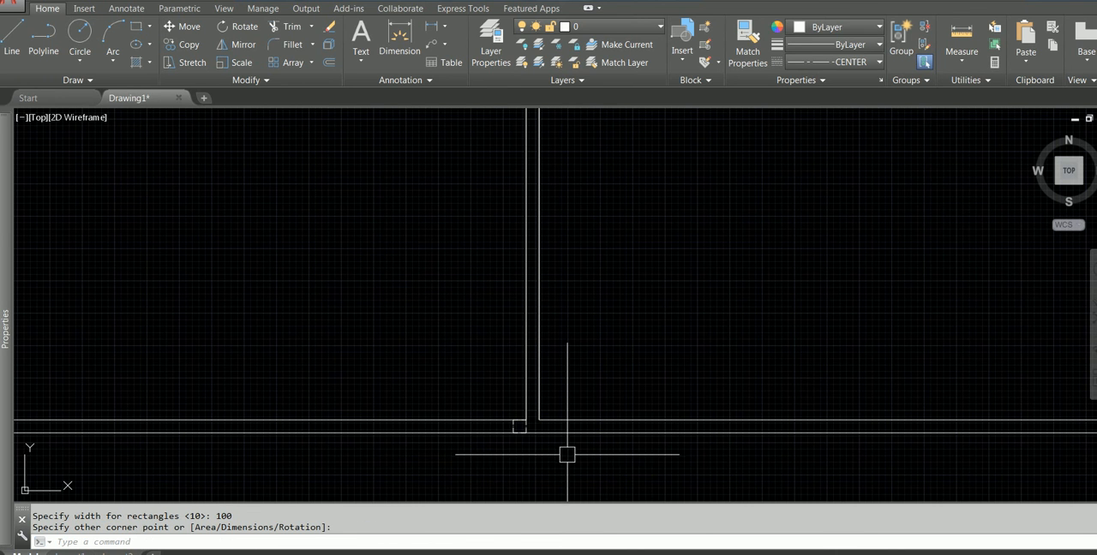
# Change the linetype of the 100 mm square to Continuous
pyautogui.scroll(3, 567, 454)
pyautogui.click(542, 435)
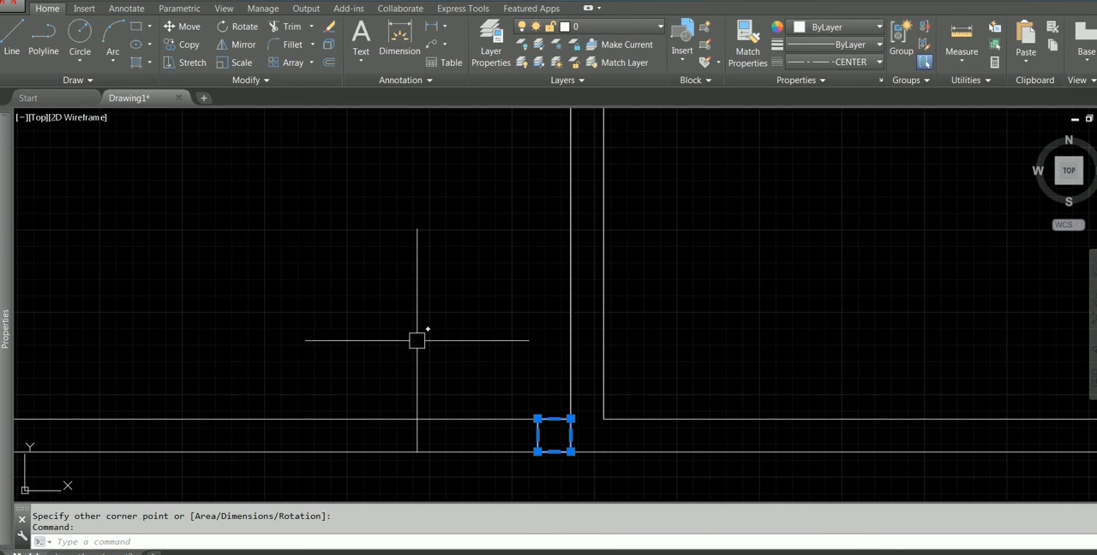
pyautogui.moveTo(13, 165)
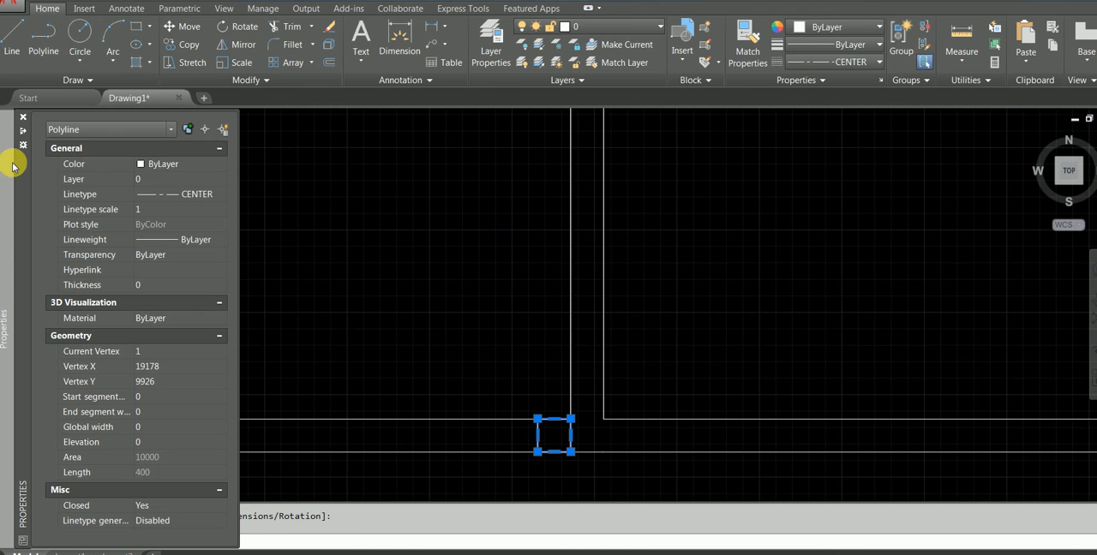
pyautogui.click(185, 195)
pyautogui.click(184, 249)
pyautogui.press('Escape')
pyautogui.press('Escape')
# Copy the 100 mm square within the corridor wall to the right side of the partition
pyautogui.scroll(-2, 490, 370)
pyautogui.click(491, 379)
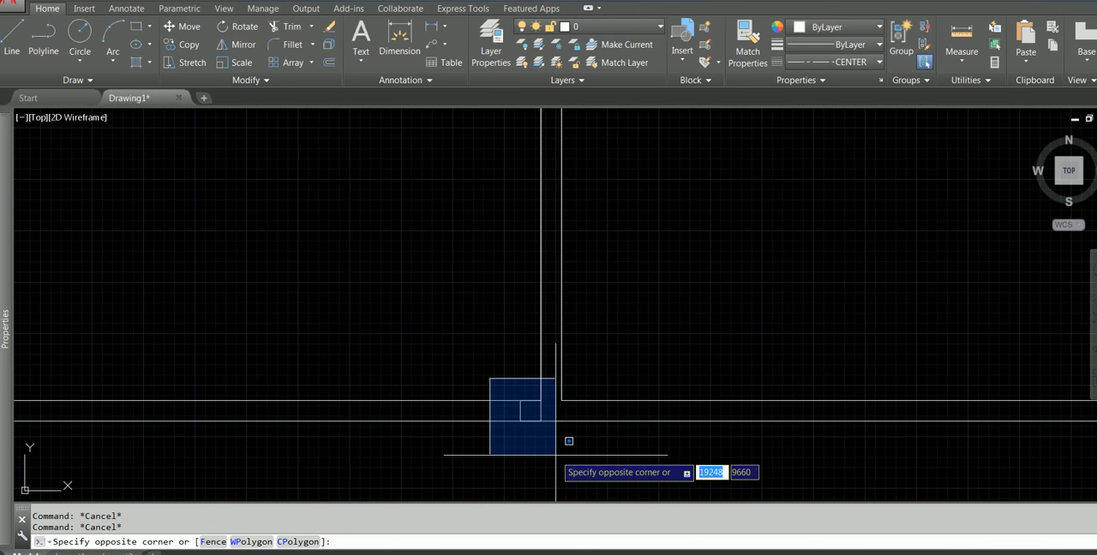
pyautogui.click(555, 455)
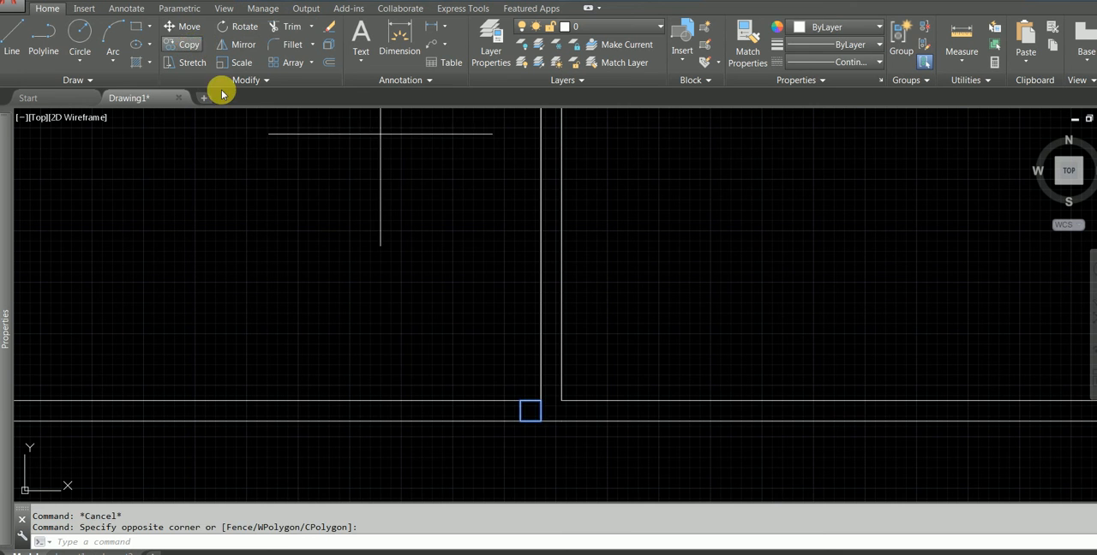
pyautogui.click(190, 49)
pyautogui.click(520, 400)
pyautogui.click(562, 400)
pyautogui.press('Escape')
# Check the door width and its offset from the first partition in the PDF plan, then return to the drawing
pyautogui.scroll(-5, 599, 346)
pyautogui.scroll(4, 601, 335)
pyautogui.moveTo(601, 334); pyautogui.dragTo(534, 266, button='middle')
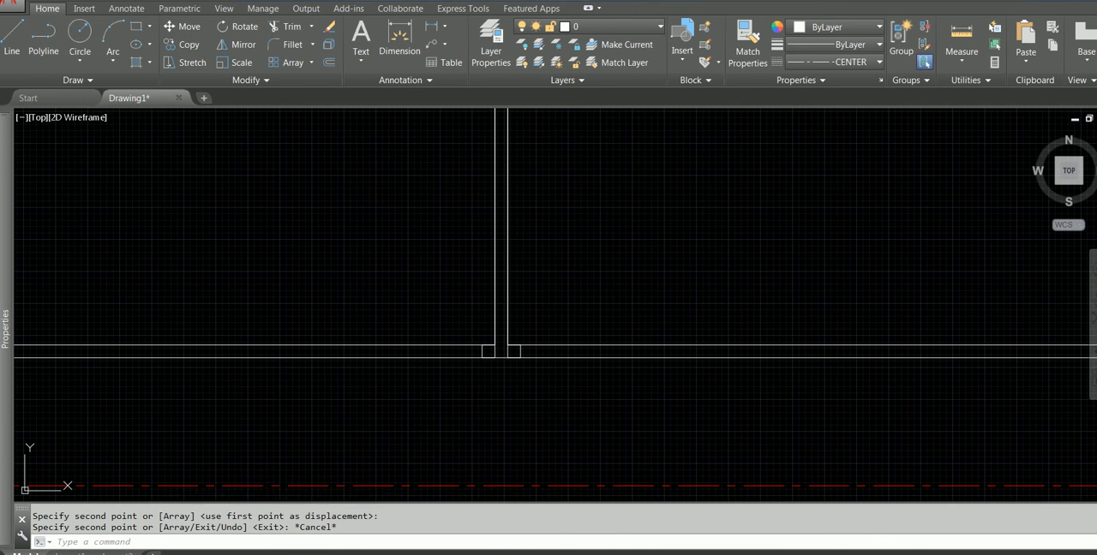
pyautogui.hotkey('alt', 'Tab')
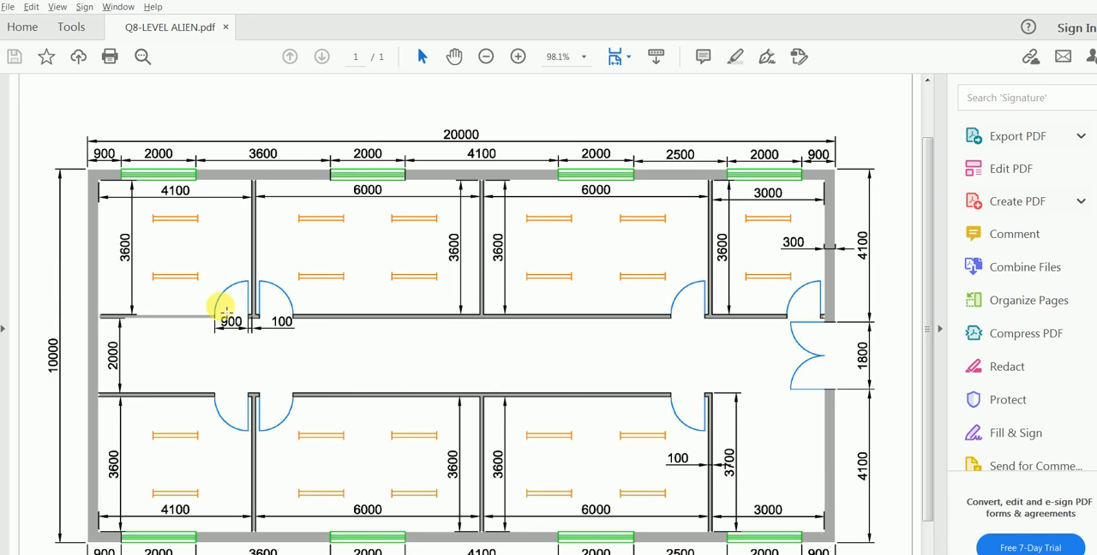
pyautogui.hotkey('alt', 'Tab')
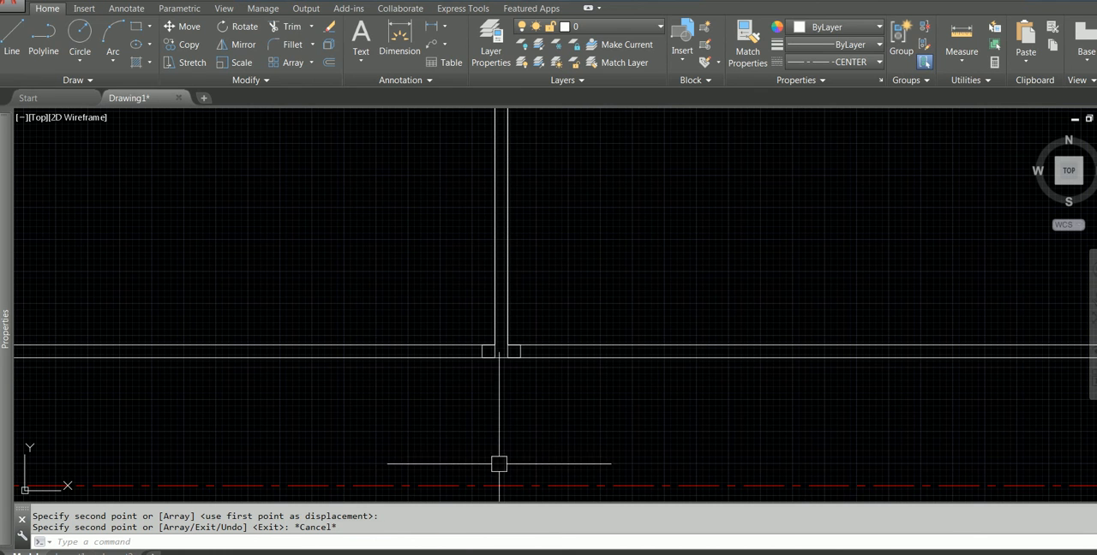
pyautogui.click(444, 293)
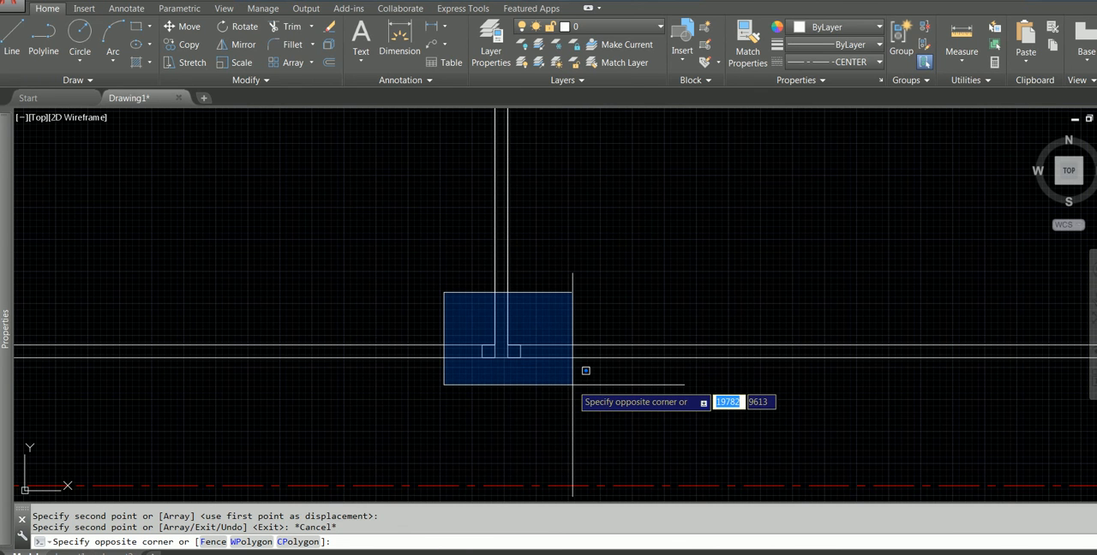
pyautogui.press('Escape')
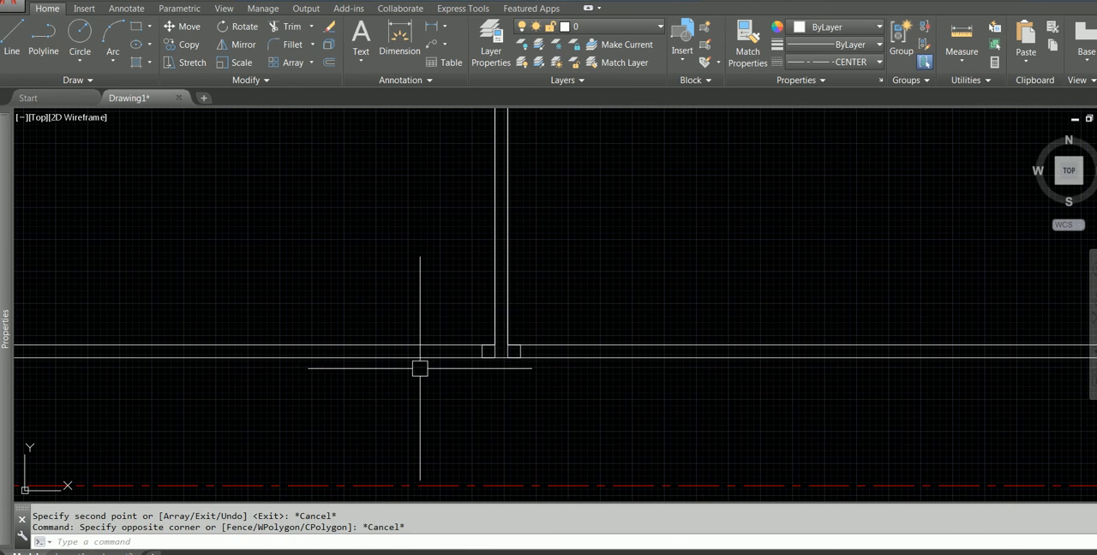
pyautogui.hotkey('alt', 'Tab')
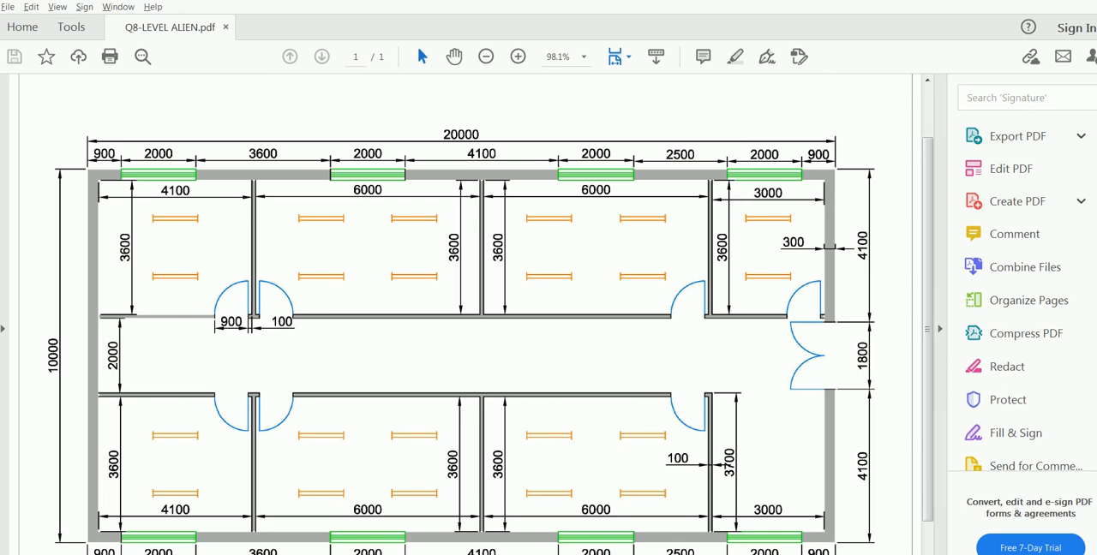
pyautogui.hotkey('alt', 'Tab')
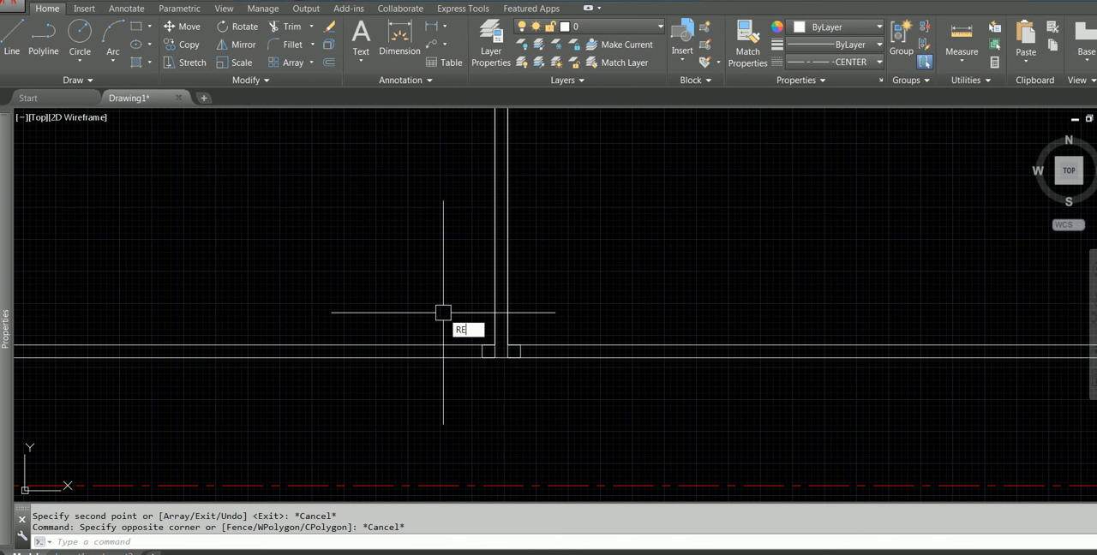
# Draw a 900 by 100 mm door-opening rectangle in the corridor wall, extending left from the left 100 mm square
pyautogui.write('RE')
pyautogui.click(530, 358)
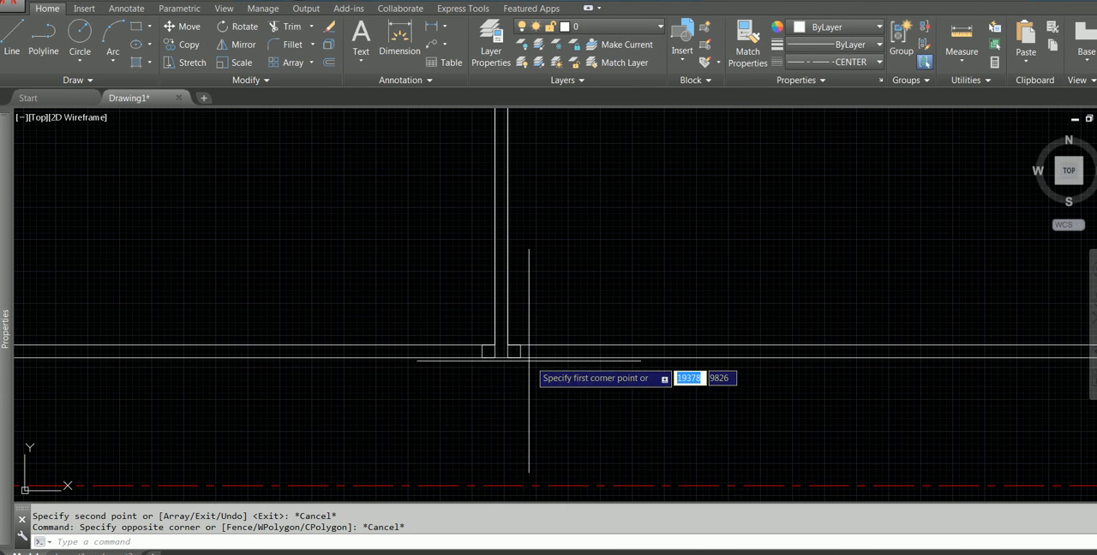
pyautogui.click(481, 358)
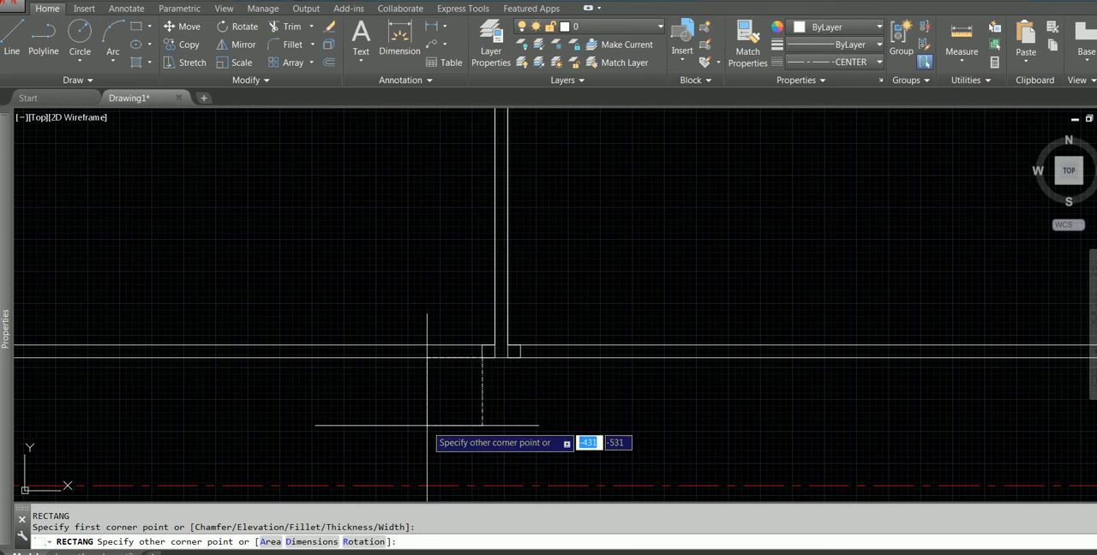
pyautogui.click(310, 542)
pyautogui.write('900')
pyautogui.press('Return')
pyautogui.press('Return')
pyautogui.press('Escape')
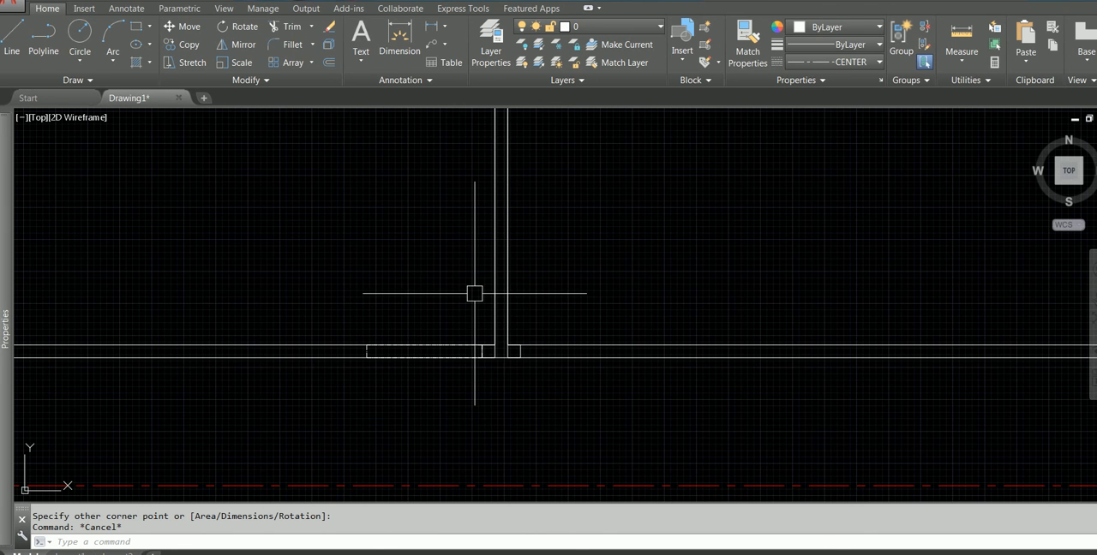
# Draw a 900 mm vertical line upward from the door opening's upper corner beside the left square
pyautogui.write('l')
pyautogui.press('Return')
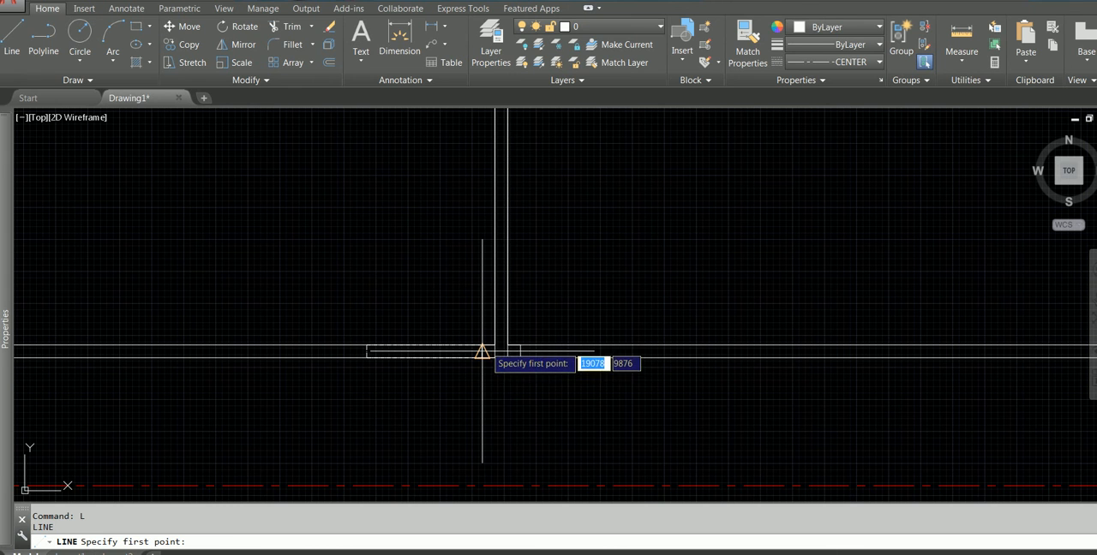
pyautogui.click(488, 347)
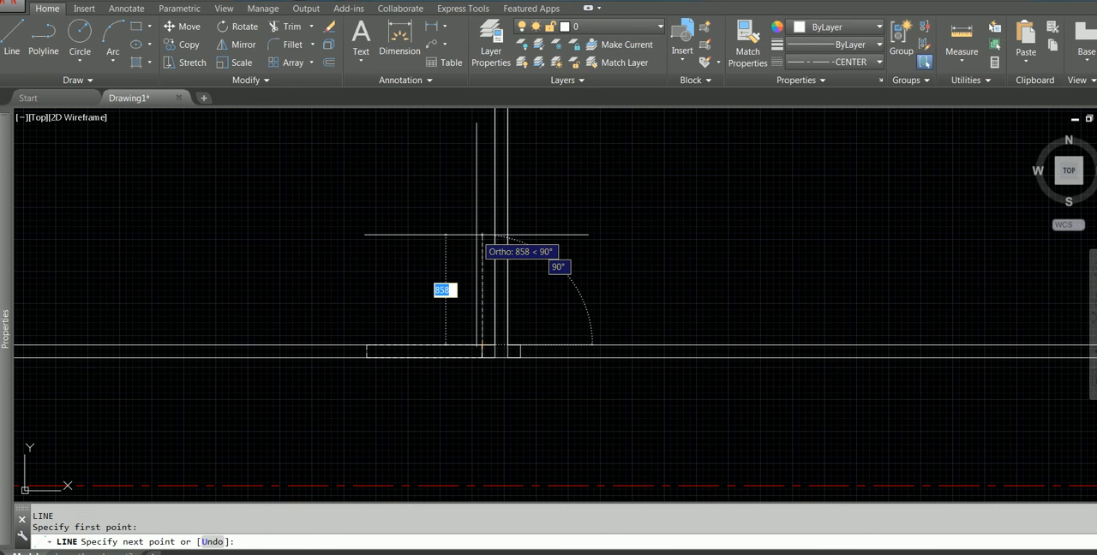
pyautogui.write('900')
pyautogui.press('Return')
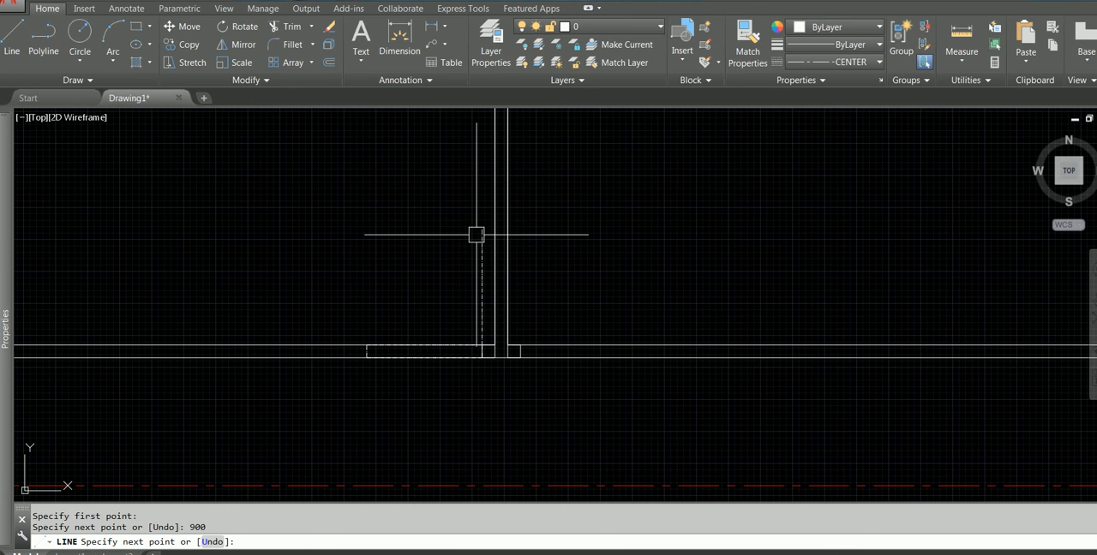
# Finish the vertical line and set the current linetype to Continuous with no objects selected
pyautogui.press('Escape')
pyautogui.click(326, 200)
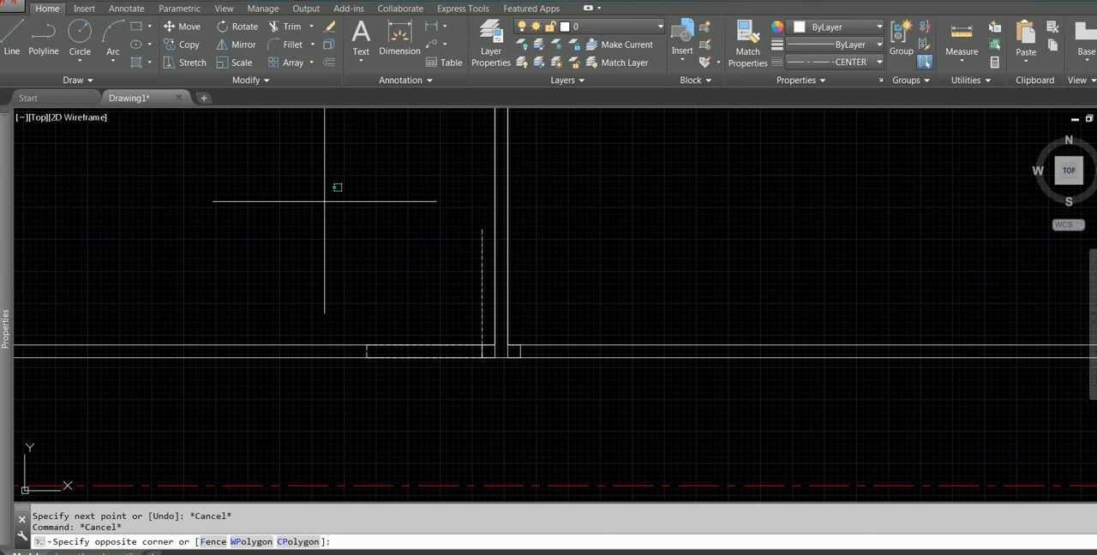
pyautogui.press('Escape')
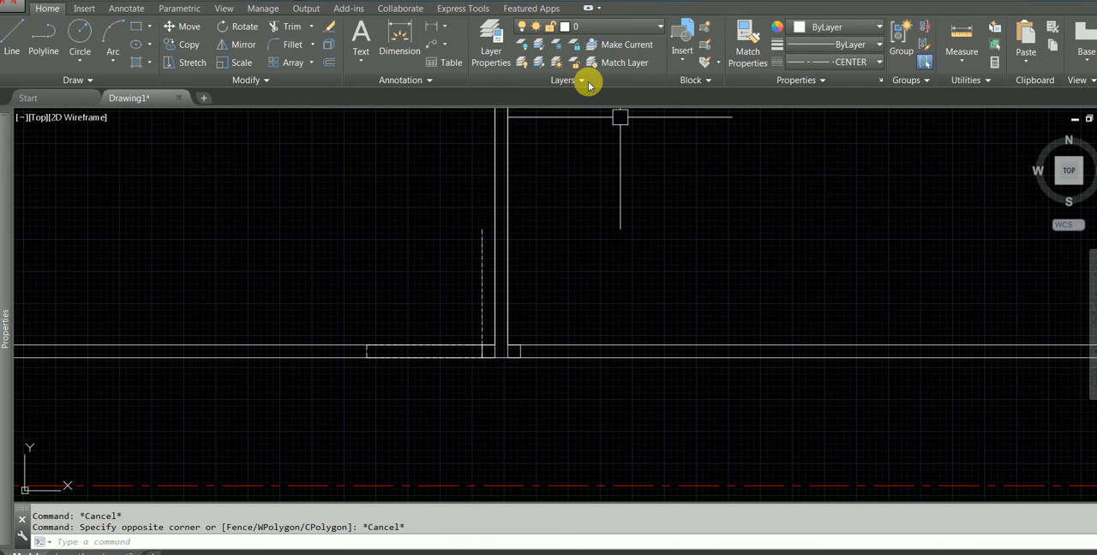
pyautogui.click(821, 65)
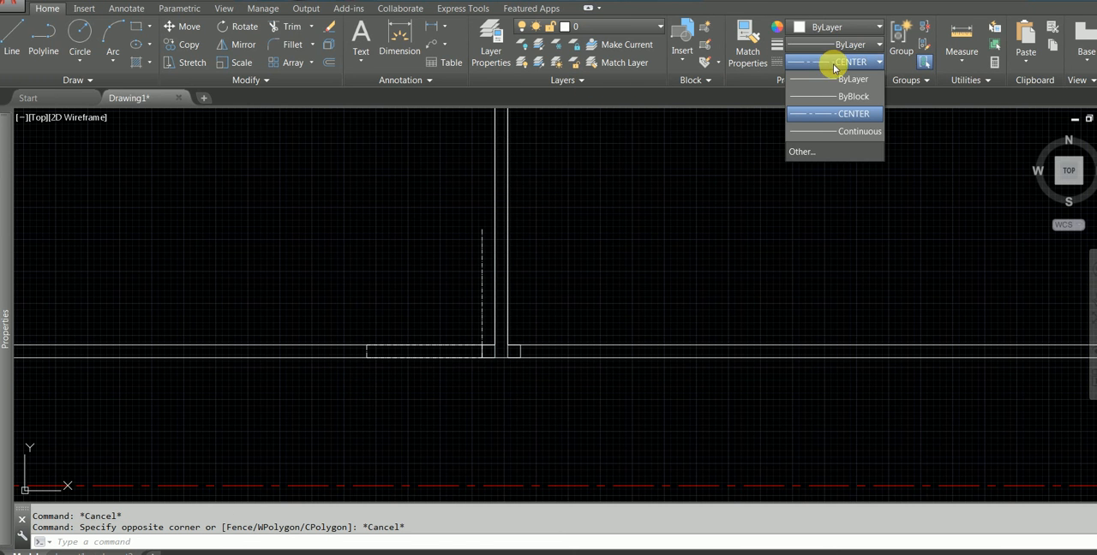
pyautogui.click(827, 132)
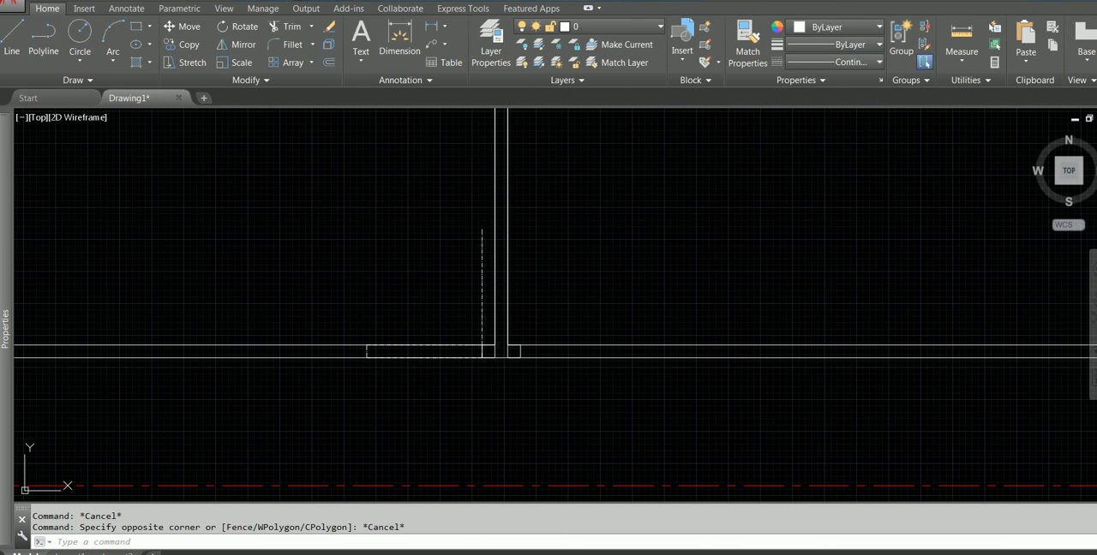
# Change the linetype of the door-opening rectangle, its vertical line and both 100 mm squares to Continuous
pyautogui.click(339, 219)
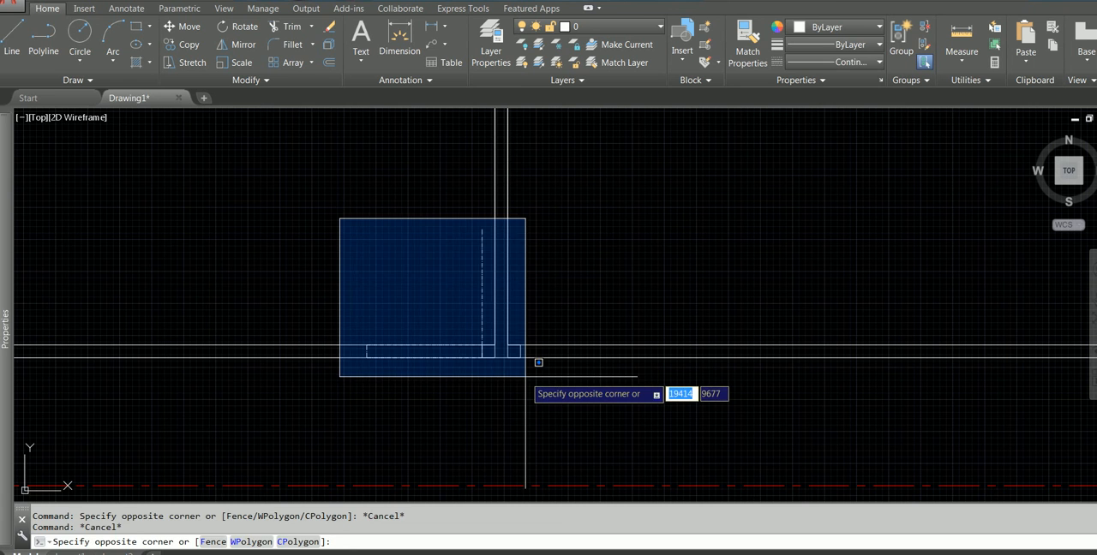
pyautogui.click(525, 375)
pyautogui.moveTo(13, 175)
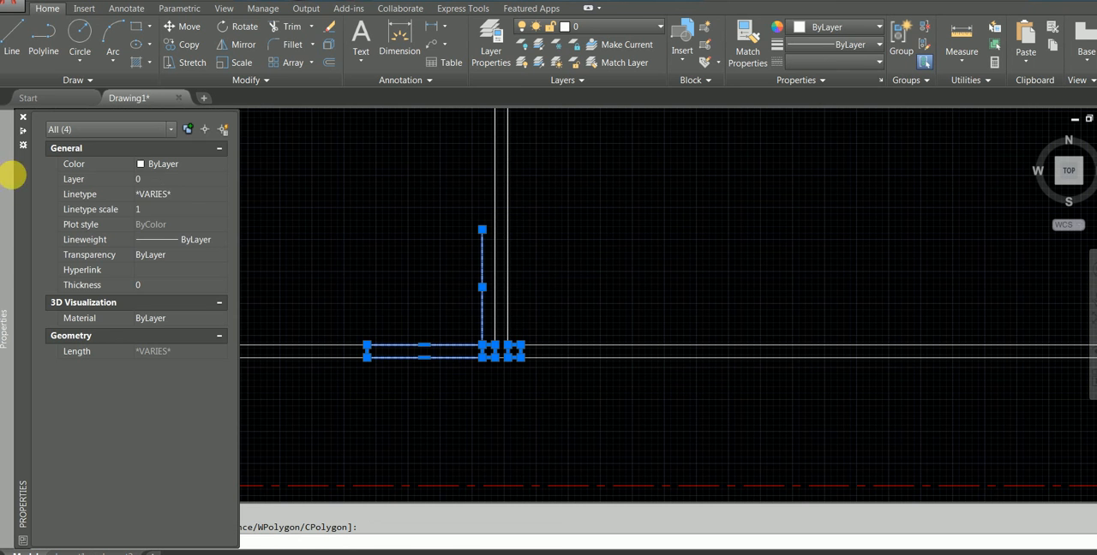
pyautogui.click(182, 194)
pyautogui.click(191, 247)
pyautogui.press('Escape')
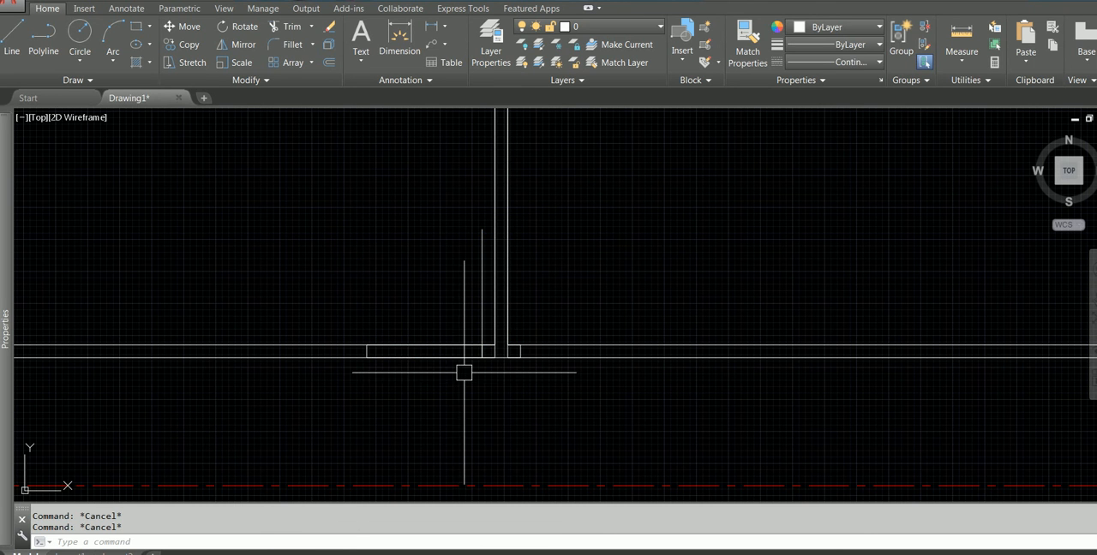
pyautogui.scroll(1, 493, 354)
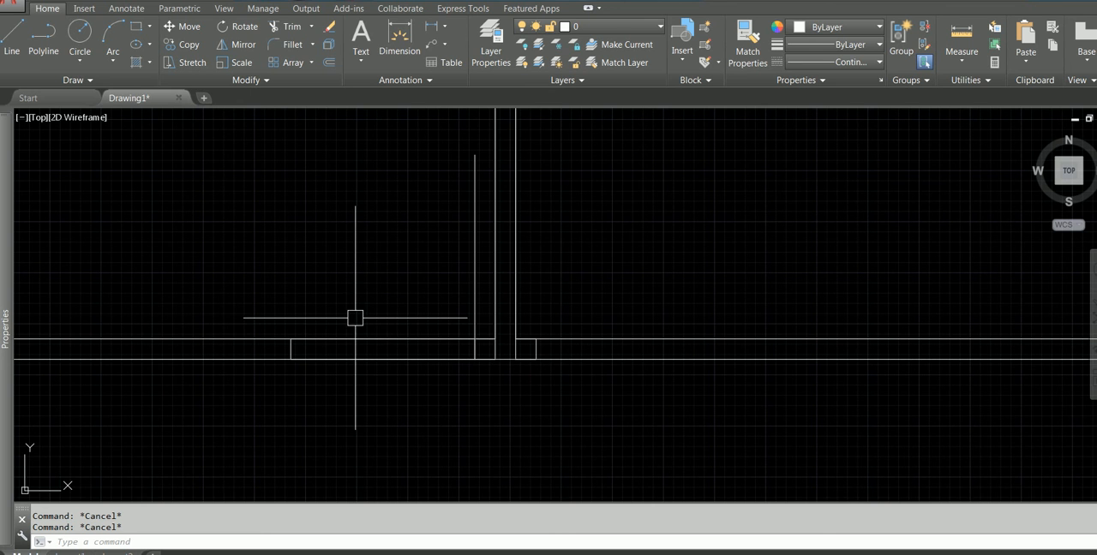
pyautogui.click(474, 294)
pyautogui.click(411, 307)
pyautogui.click(369, 378)
pyautogui.press('Escape')
pyautogui.click(267, 286)
pyautogui.click(485, 421)
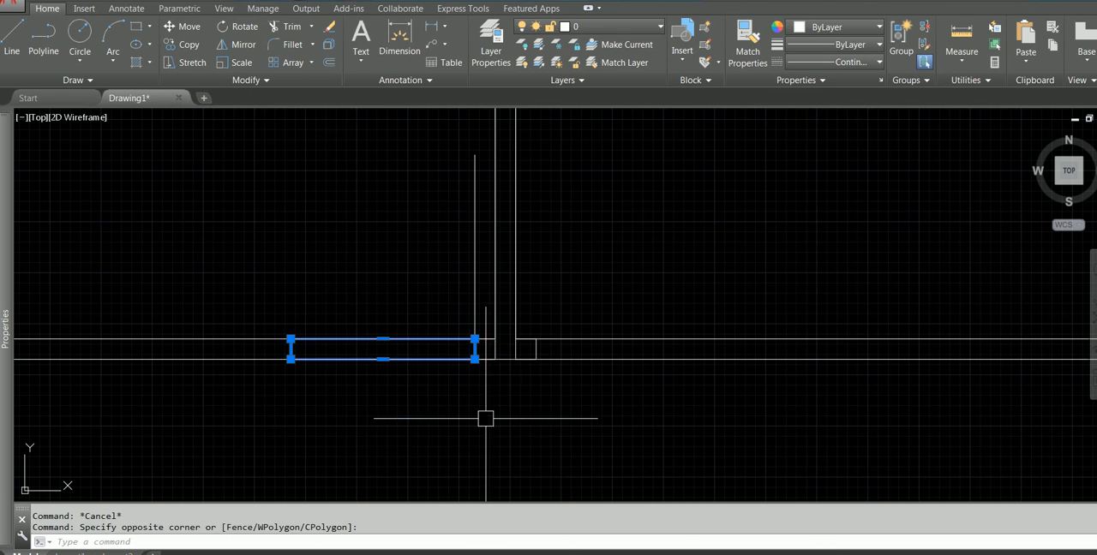
pyautogui.click(475, 254)
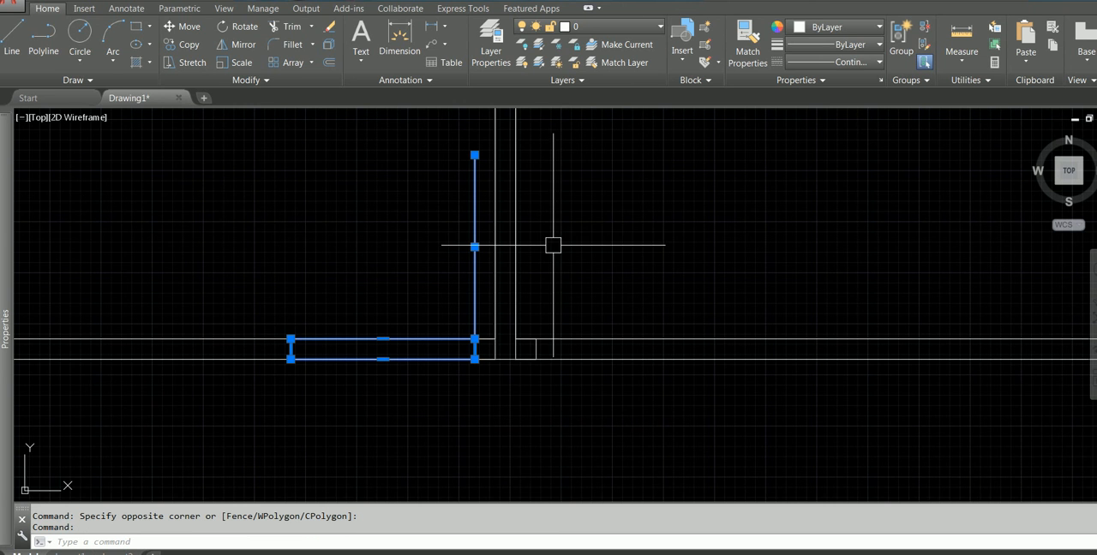
pyautogui.click(243, 43)
pyautogui.keyDown('shift'); pyautogui.rightClick(356, 205); pyautogui.keyUp('shift')
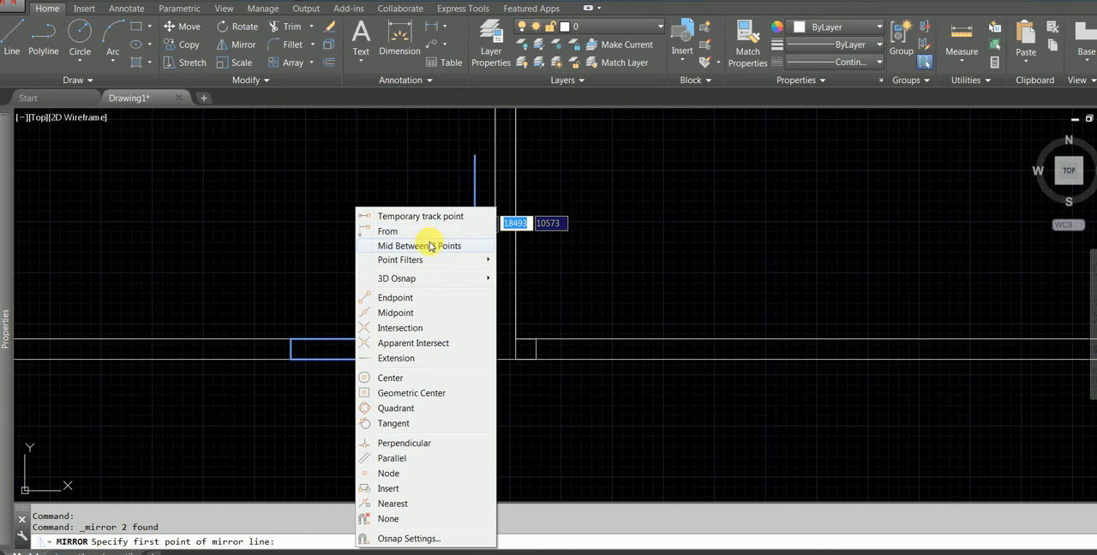
pyautogui.click(431, 246)
pyautogui.click(516, 339)
pyautogui.click(516, 339)
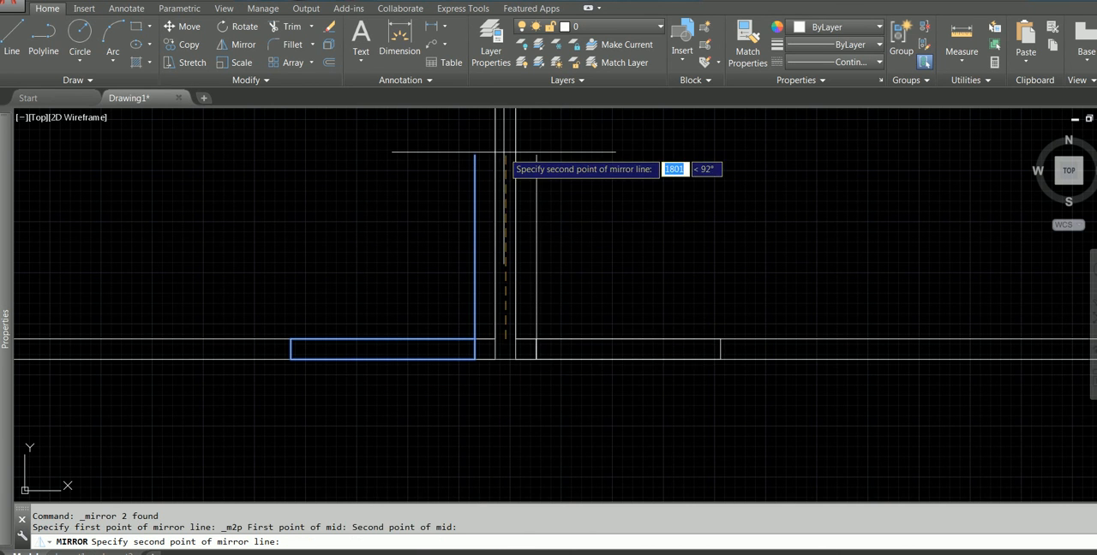
pyautogui.click(605, 161)
pyautogui.press('Escape')
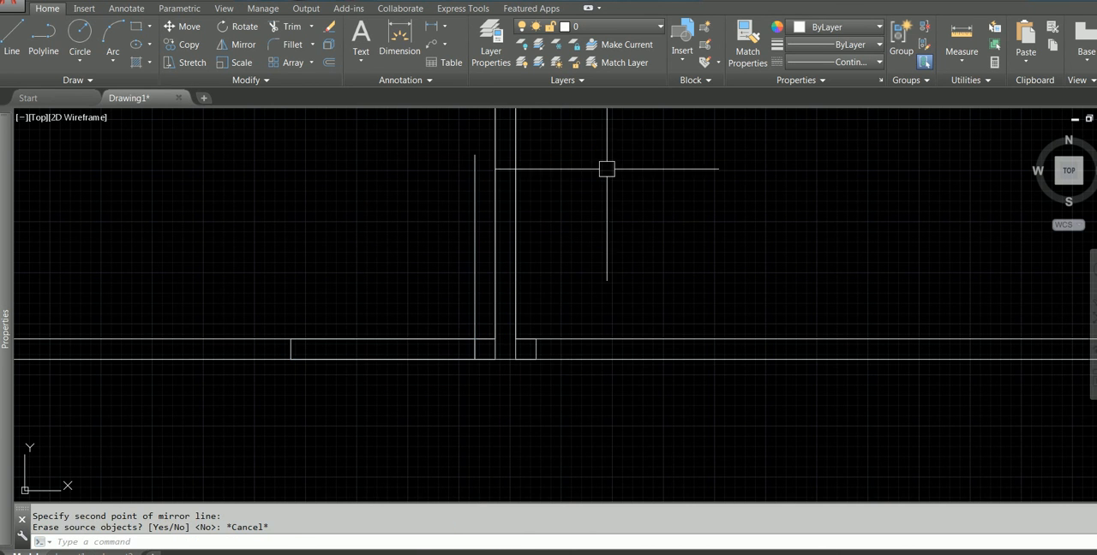
# Mirror the door-opening rectangle and its vertical line across the partition's vertical centre, keeping the originals
pyautogui.click(226, 127)
pyautogui.click(503, 418)
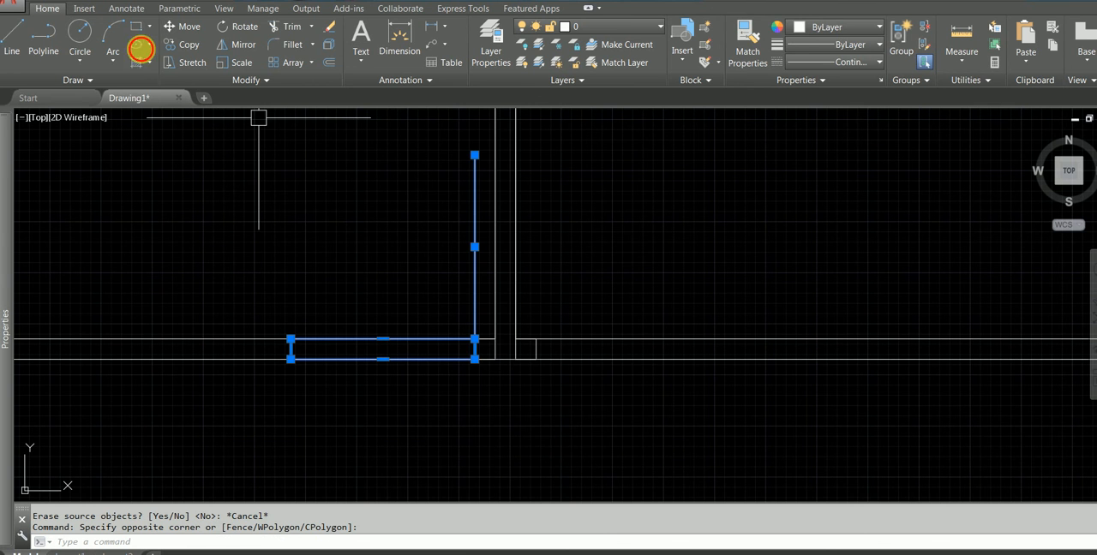
pyautogui.click(246, 47)
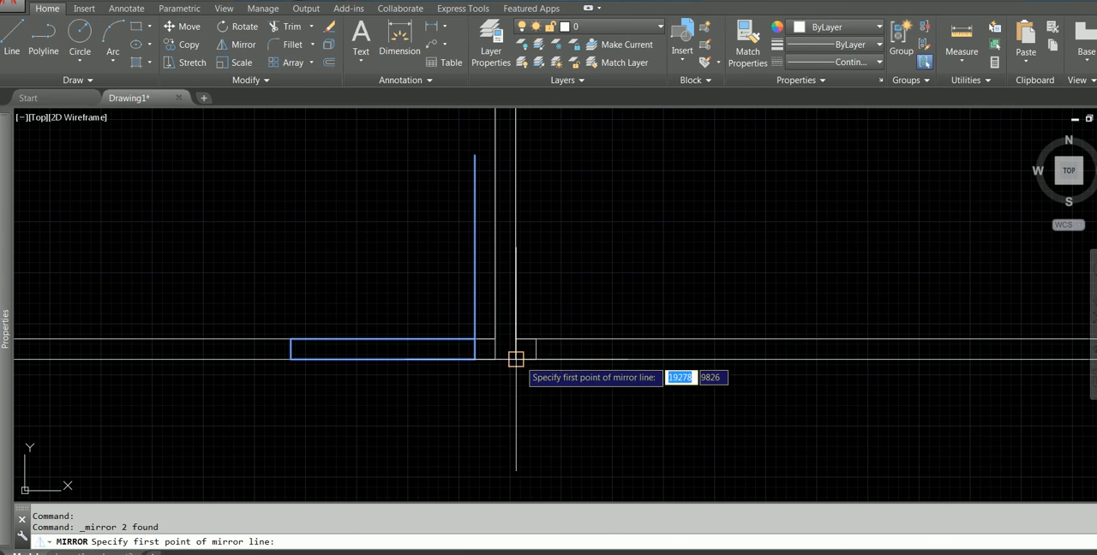
pyautogui.keyDown('shift'); pyautogui.rightClick(402, 248); pyautogui.keyUp('shift')
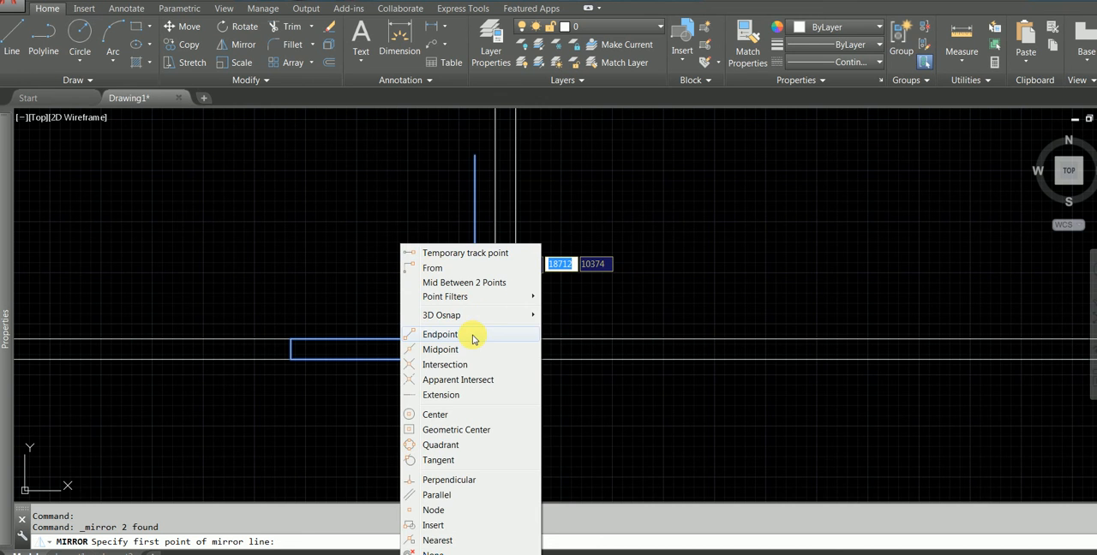
pyautogui.click(463, 284)
pyautogui.scroll(3, 492, 360)
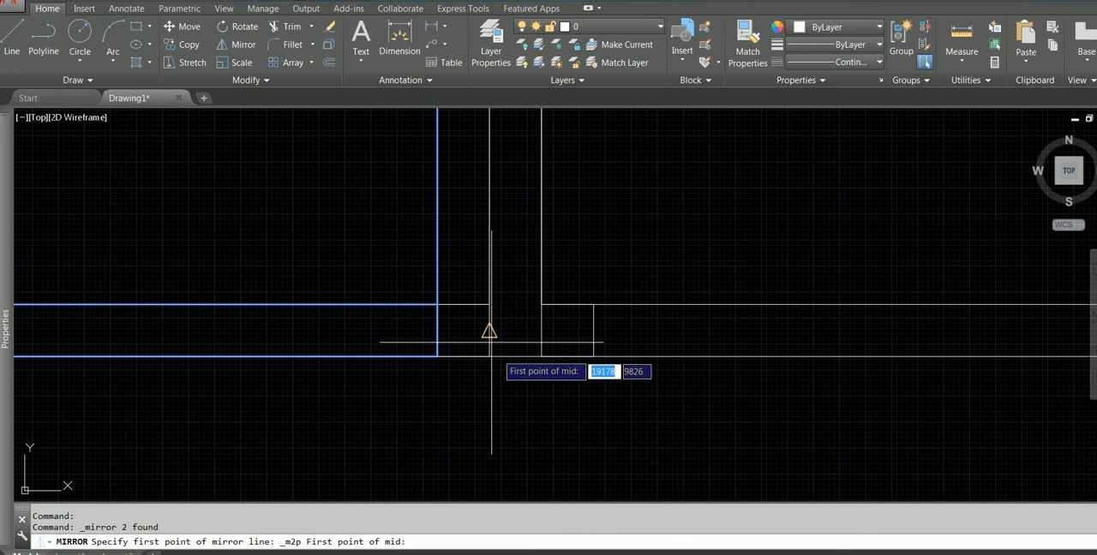
pyautogui.click(488, 303)
pyautogui.click(539, 305)
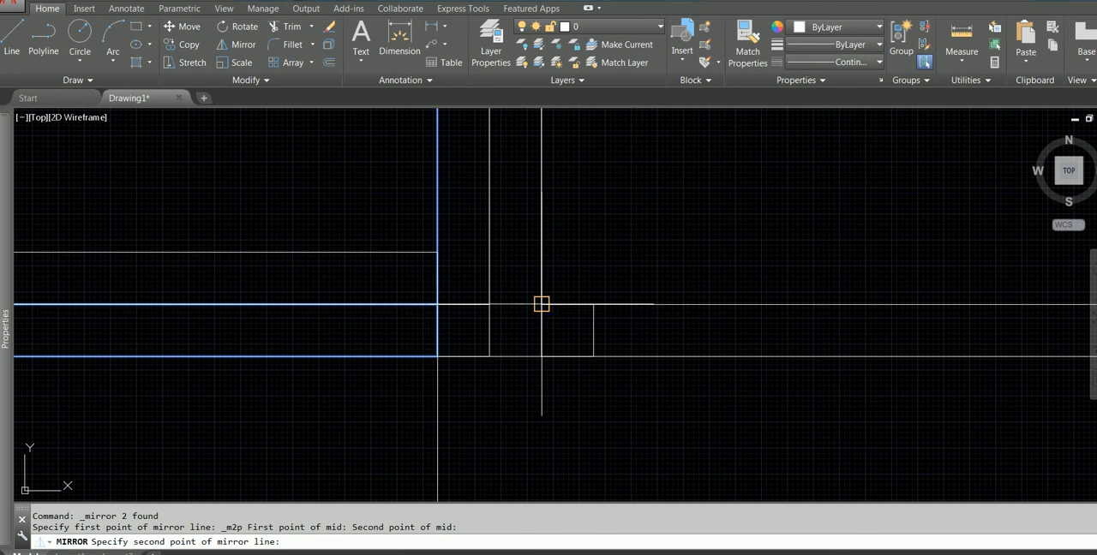
pyautogui.click(525, 233)
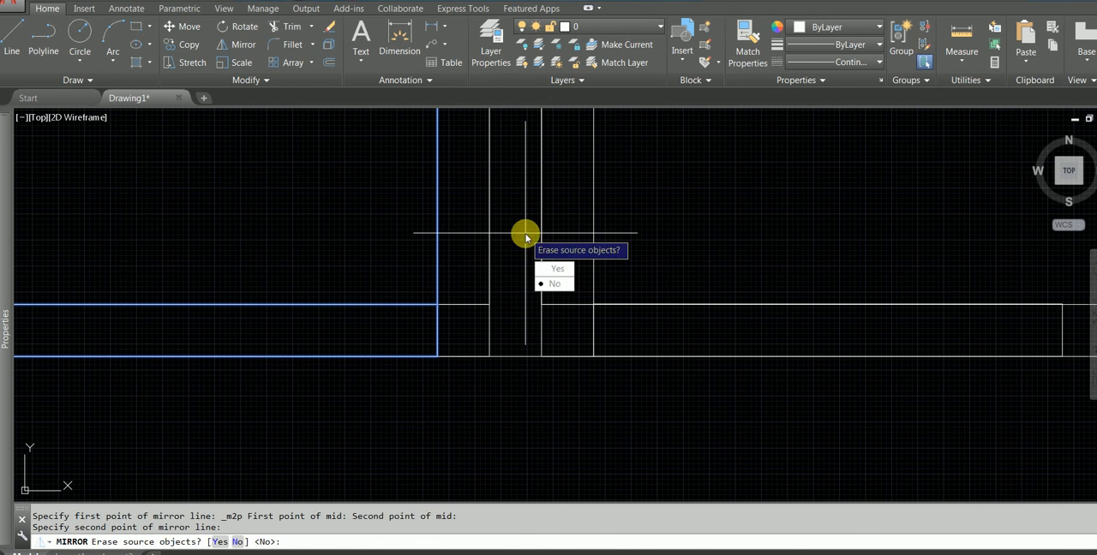
pyautogui.click(565, 284)
pyautogui.scroll(-4, 654, 238)
pyautogui.press('Escape')
# Trim the corridor wall lines and rectangle edges out of the door opening left of the partition
pyautogui.moveTo(702, 233); pyautogui.dragTo(654, 245, button='middle')
pyautogui.scroll(2, 497, 259)
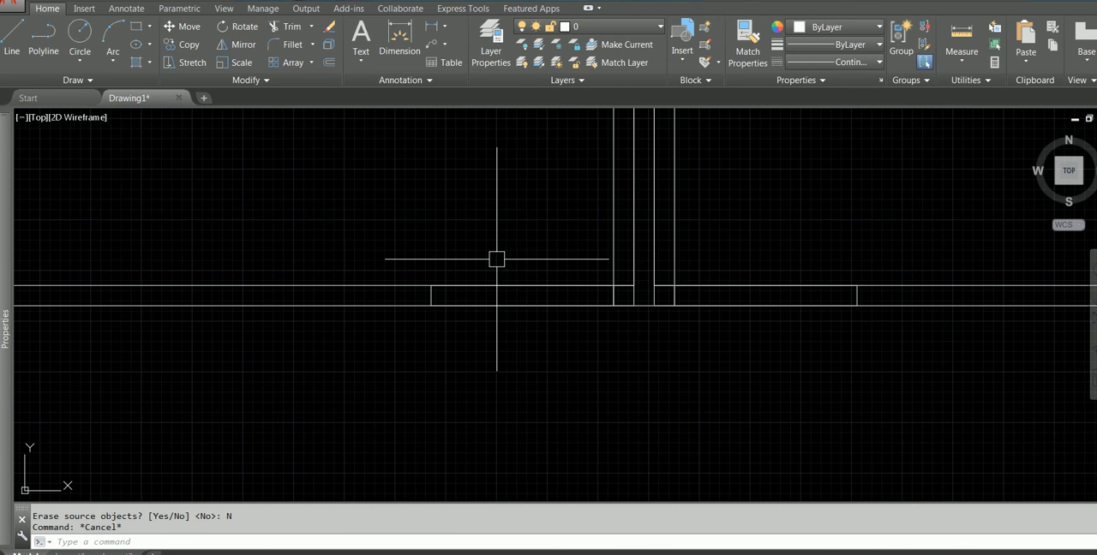
pyautogui.write('TR')
pyautogui.press('Return')
pyautogui.press('Return')
pyautogui.click(531, 231)
pyautogui.click(495, 353)
# Trim the corridor wall lines and rectangle edges out of the door opening right of the partition
pyautogui.press('Return')
pyautogui.press('Return')
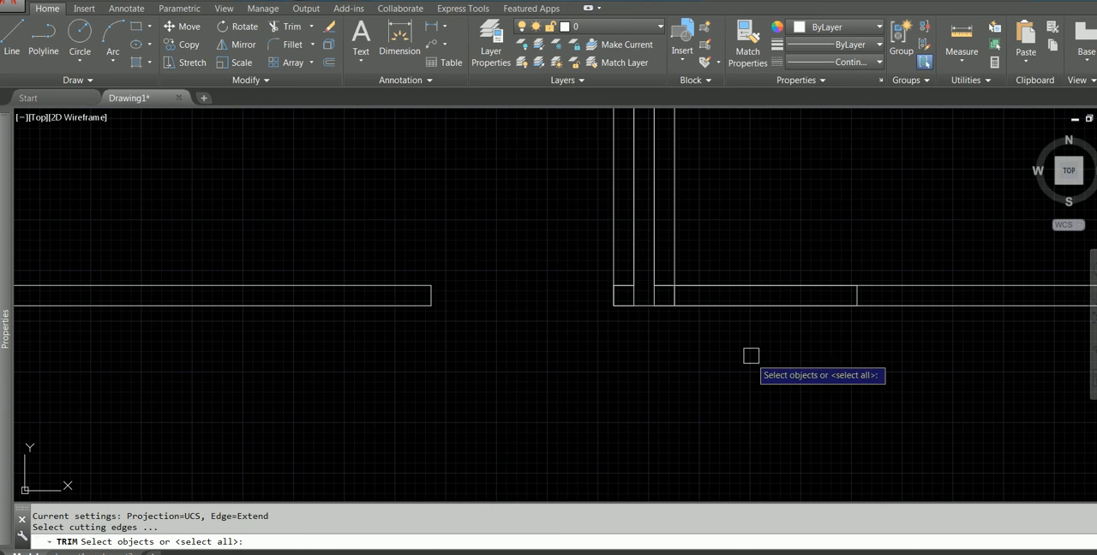
pyautogui.click(748, 357)
pyautogui.click(743, 229)
pyautogui.press('Escape')
pyautogui.press('Return')
pyautogui.press('Return')
pyautogui.click(795, 228)
pyautogui.click(732, 349)
pyautogui.scroll(-4, 729, 339)
pyautogui.scroll(6, 705, 306)
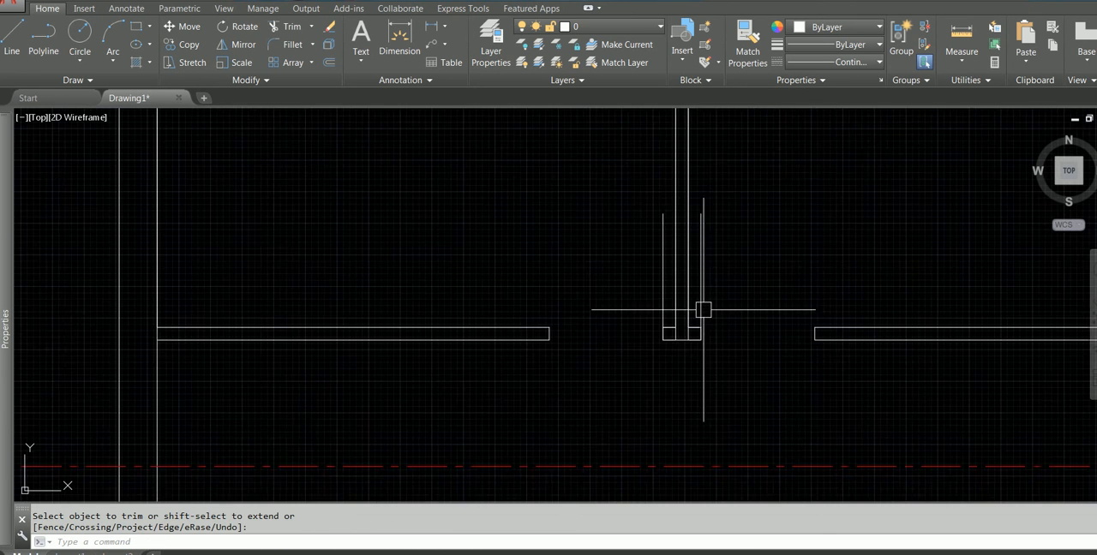
# Undo the trims of both door openings so that the opening rectangles are restored in the corridor wall
pyautogui.scroll(-4, 565, 354)
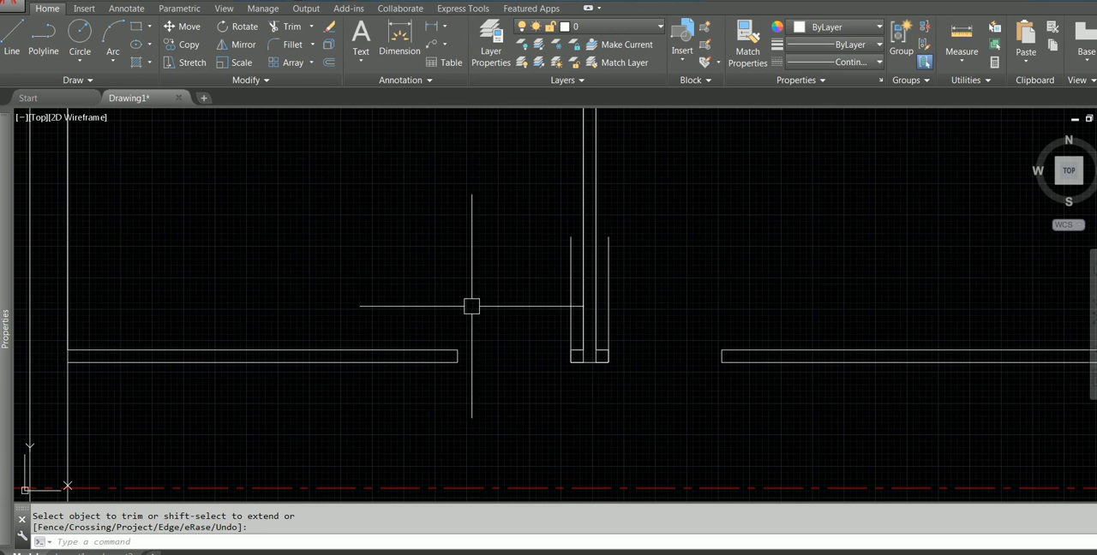
pyautogui.click(197, 60)
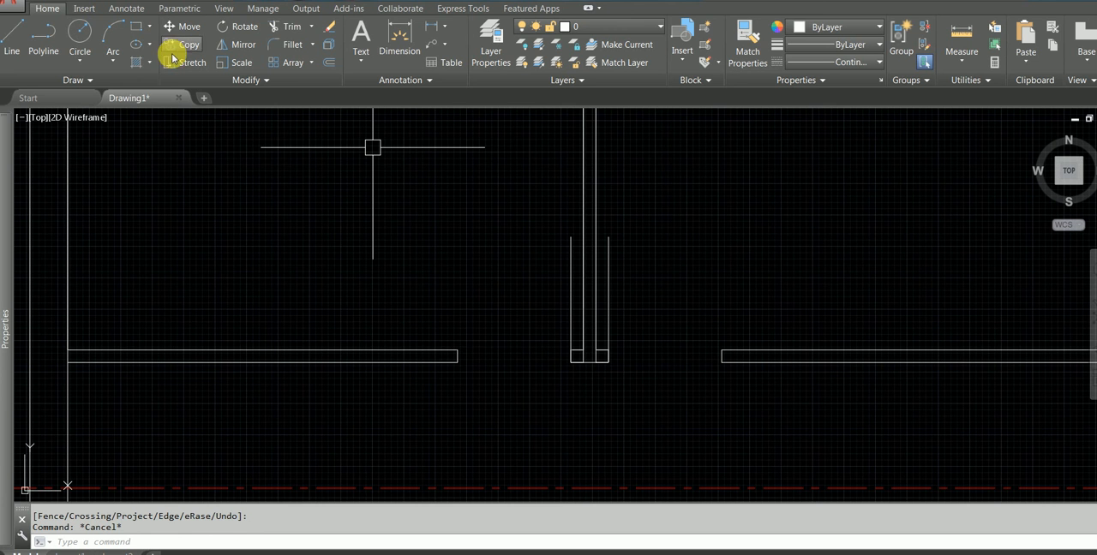
pyautogui.scroll(-2, 390, 282)
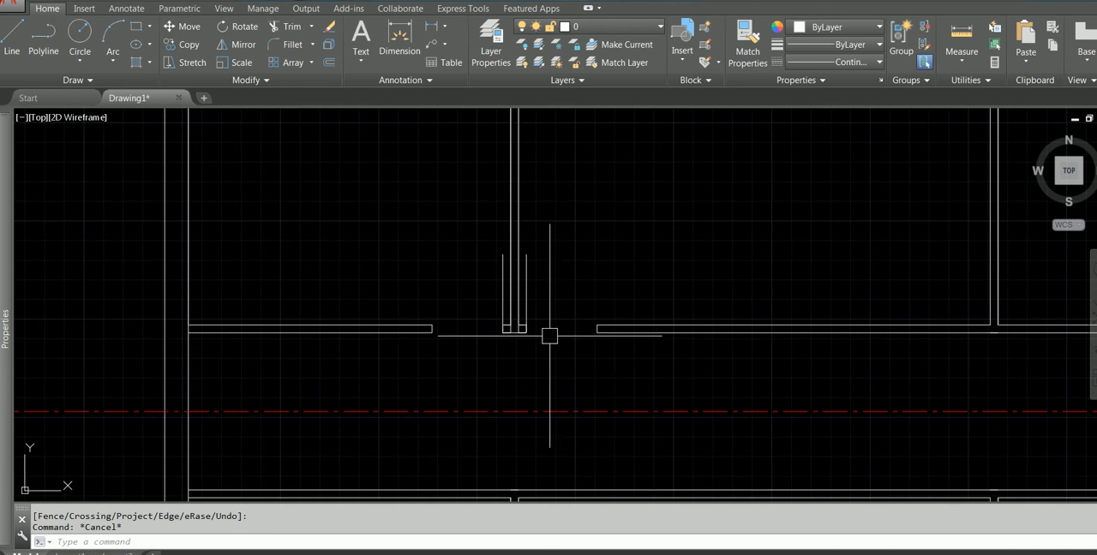
pyautogui.moveTo(551, 335); pyautogui.dragTo(414, 337, button='middle')
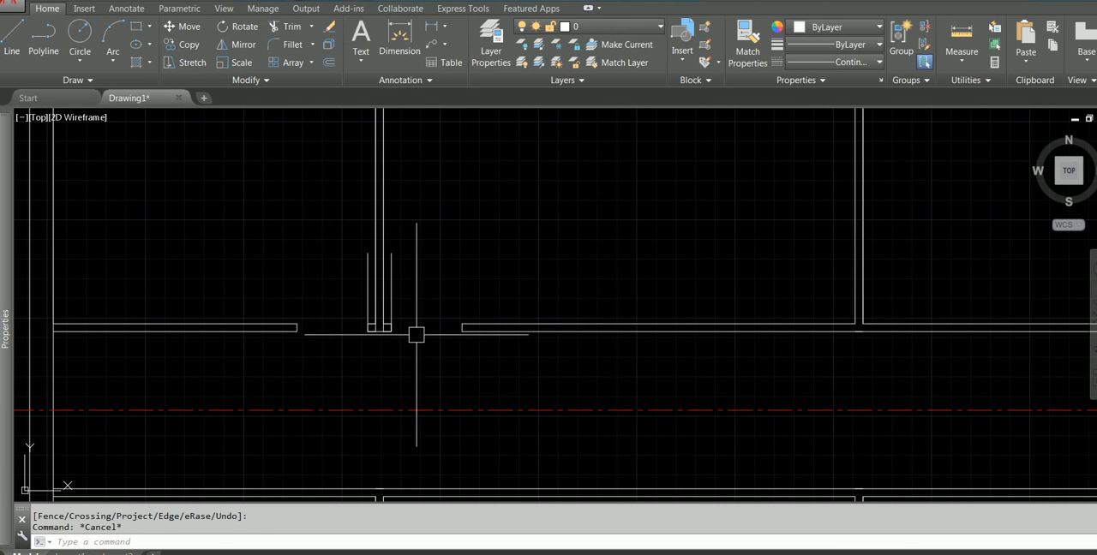
pyautogui.scroll(-2, 420, 330)
pyautogui.moveTo(423, 329); pyautogui.dragTo(461, 262, button='middle')
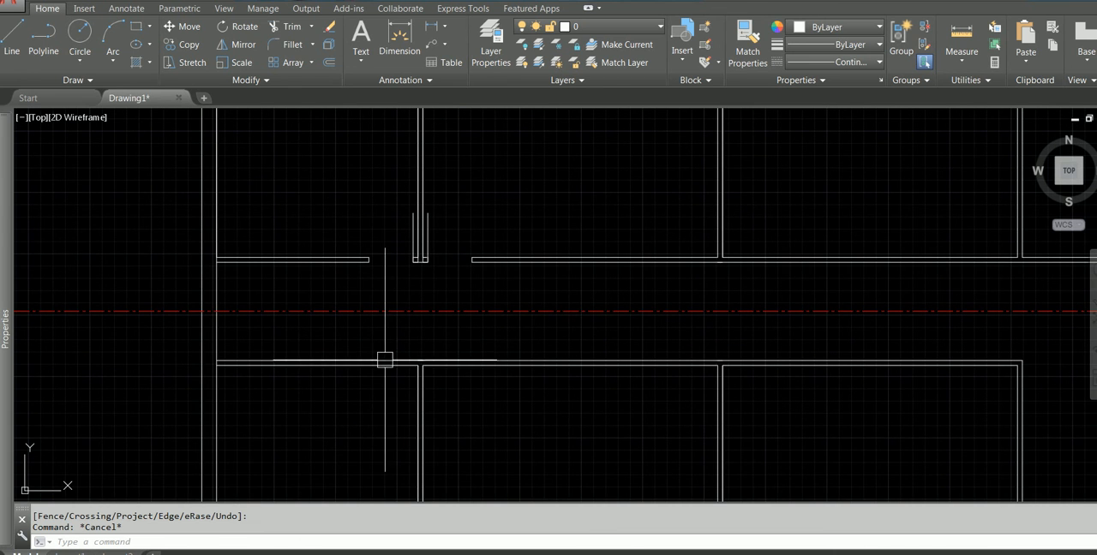
pyautogui.scroll(5, 396, 343)
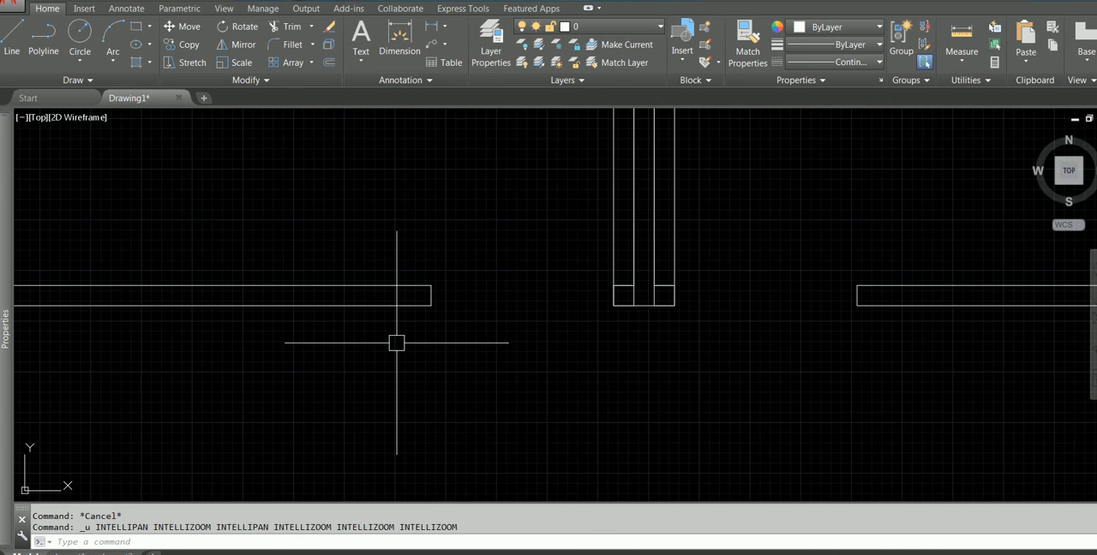
pyautogui.hotkey('ctrl', 'z')
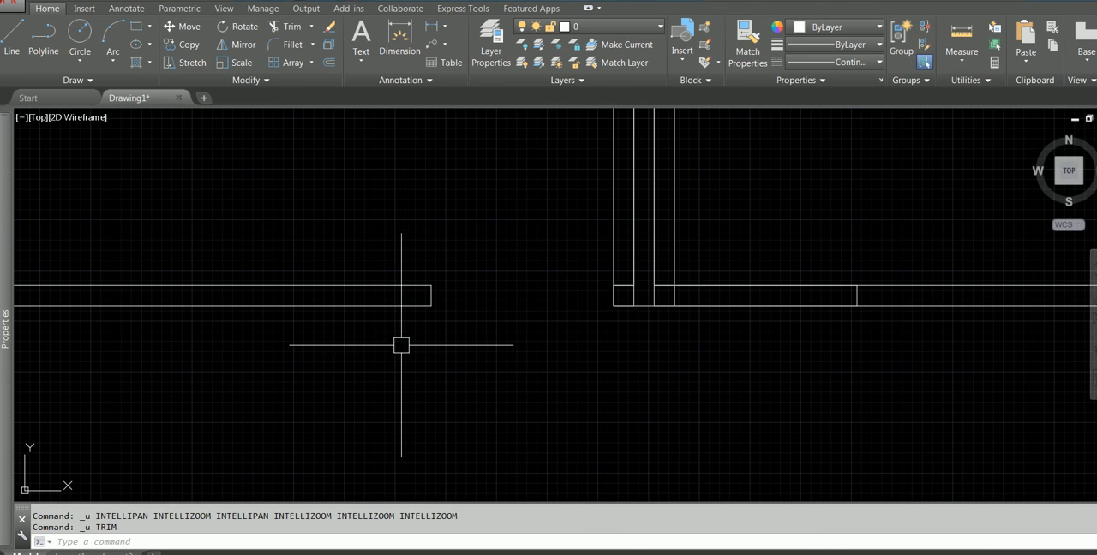
pyautogui.hotkey('ctrl', 'x')
pyautogui.press('Escape')
pyautogui.hotkey('ctrl', 'z')
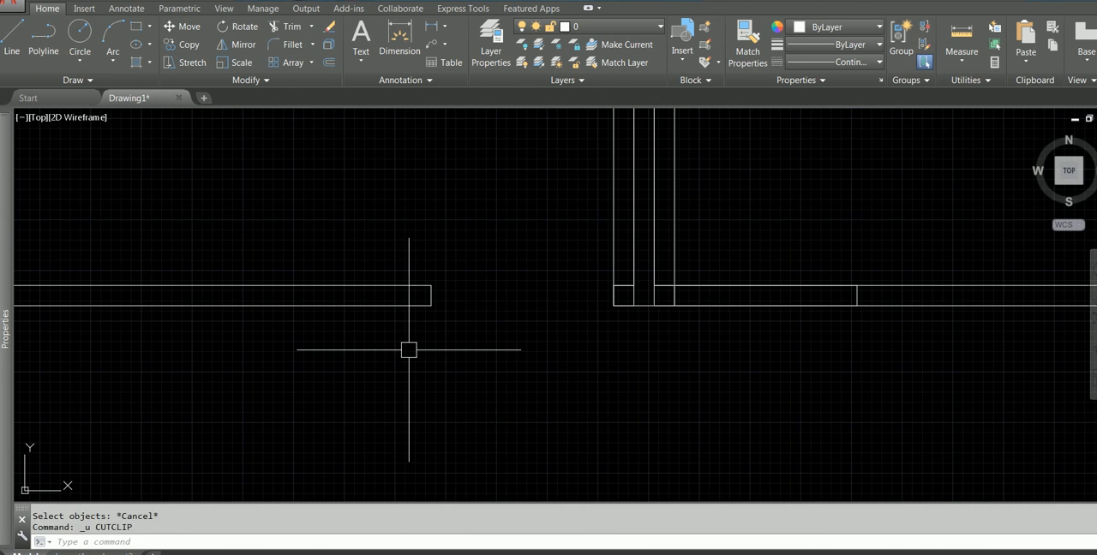
pyautogui.hotkey('ctrl', 'z')
pyautogui.hotkey('ctrl', 'z')
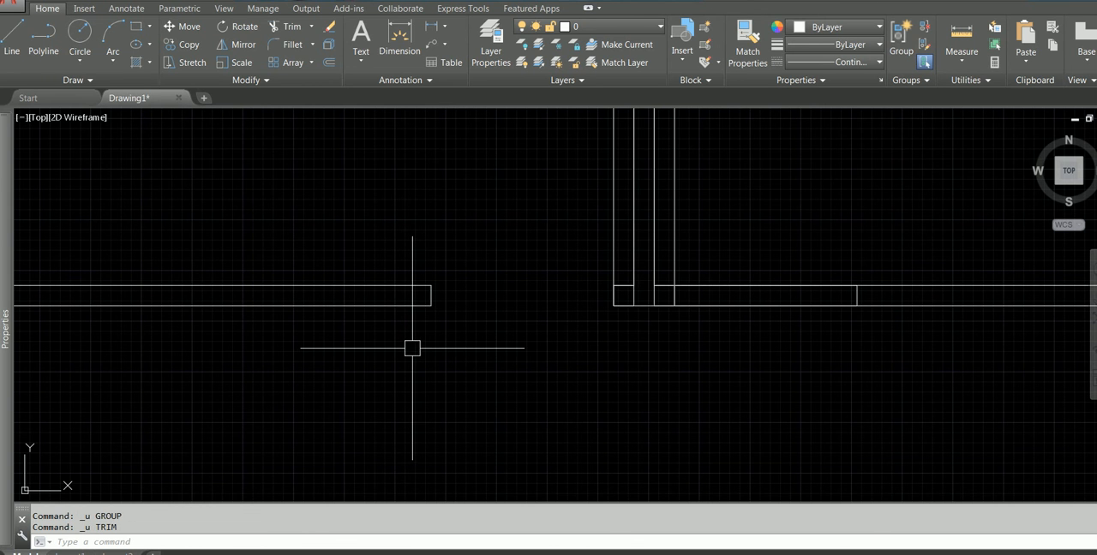
# Try to mirror the door-opening rectangle and its vertical line left of the partition across the red corridor centreline, keeping the originals
pyautogui.scroll(-2, 420, 262)
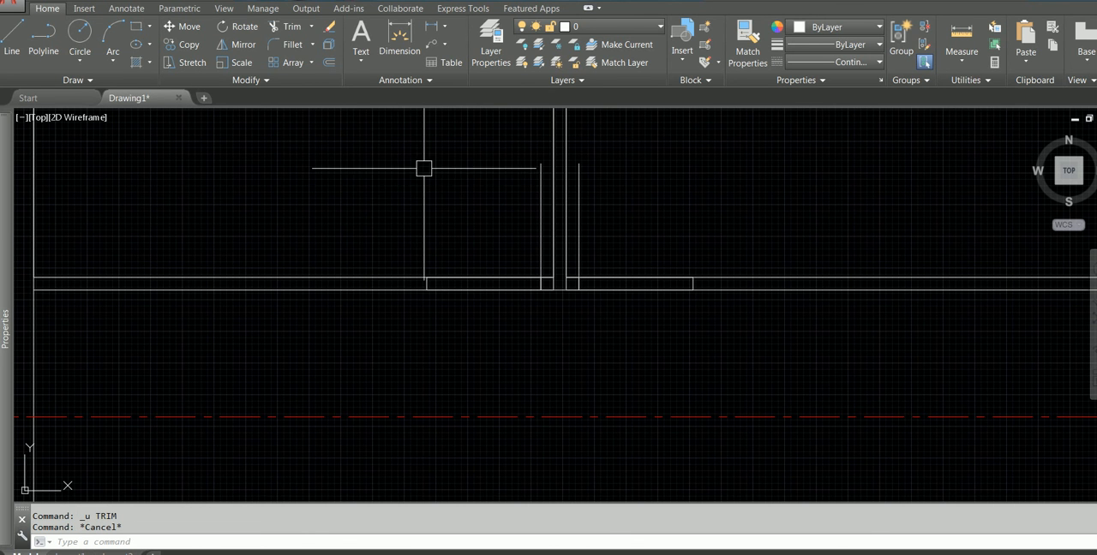
pyautogui.click(361, 128)
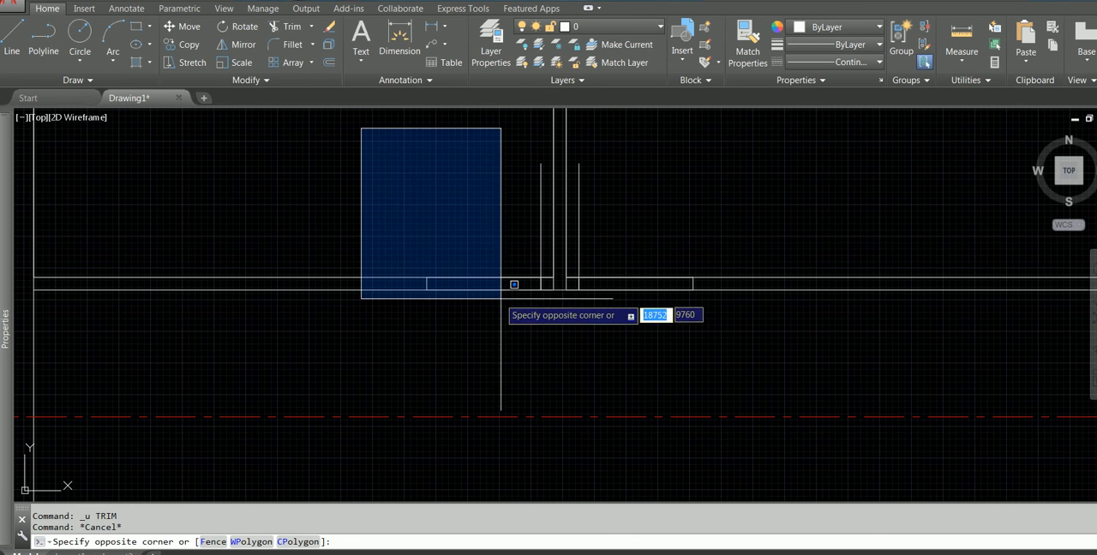
pyautogui.click(561, 293)
pyautogui.moveTo(449, 338)
pyautogui.mouseDown(button='middle')
pyautogui.moveTo(431, 200)
pyautogui.moveTo(423, 237)
pyautogui.mouseUp(button='middle')
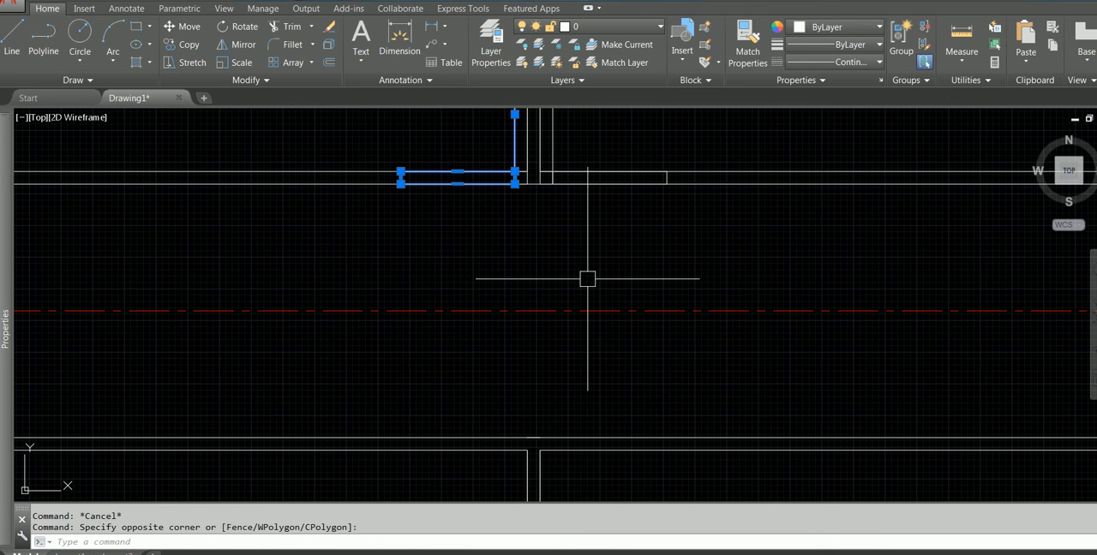
pyautogui.click(243, 44)
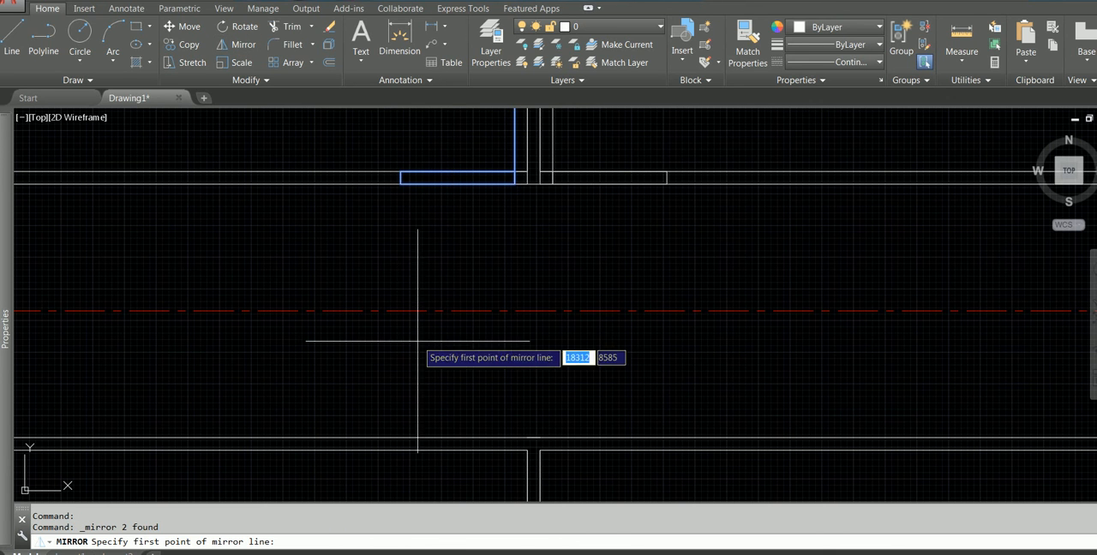
pyautogui.click(334, 310)
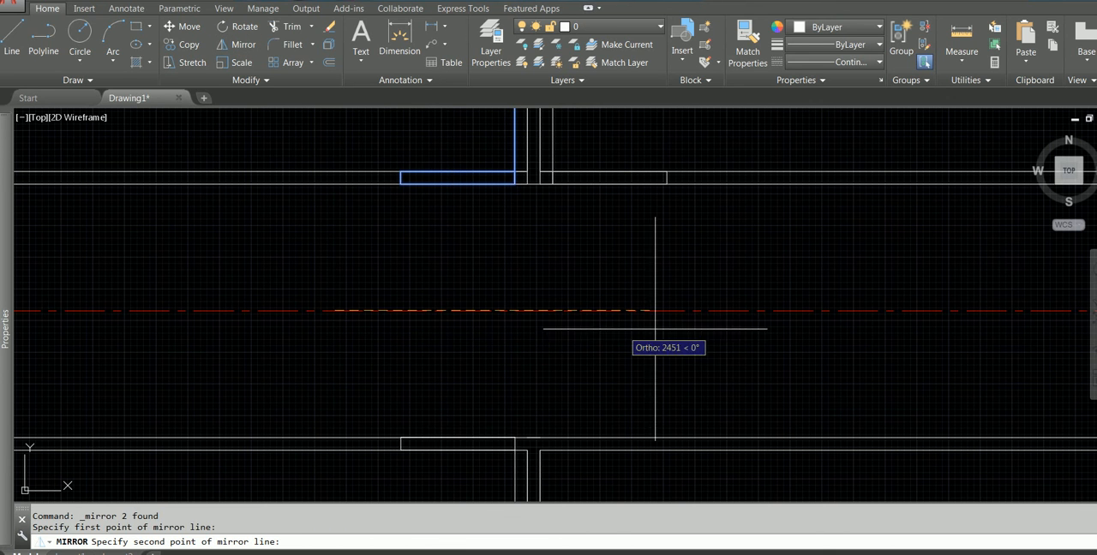
pyautogui.click(698, 291)
pyautogui.click(724, 366)
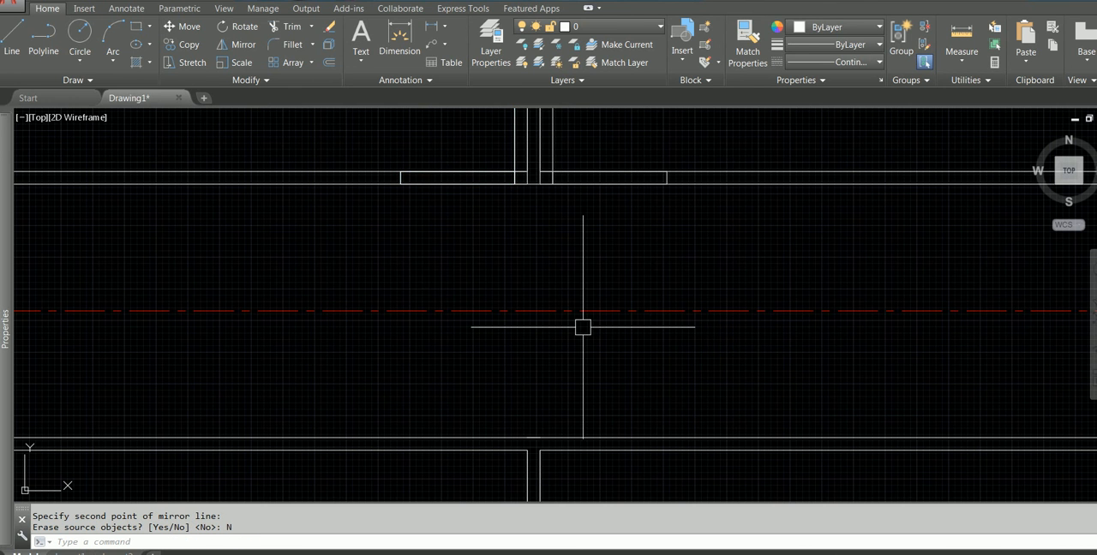
# Select the door-opening rectangle and its vertical line left of the partition on the upper corridor wall
pyautogui.scroll(-4, 583, 324)
pyautogui.press('Escape')
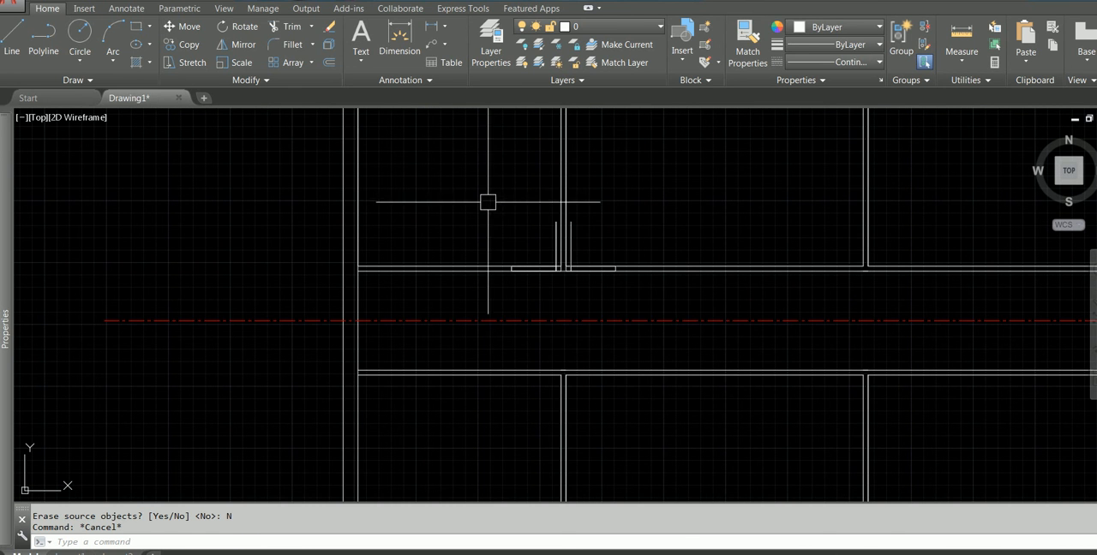
pyautogui.click(490, 203)
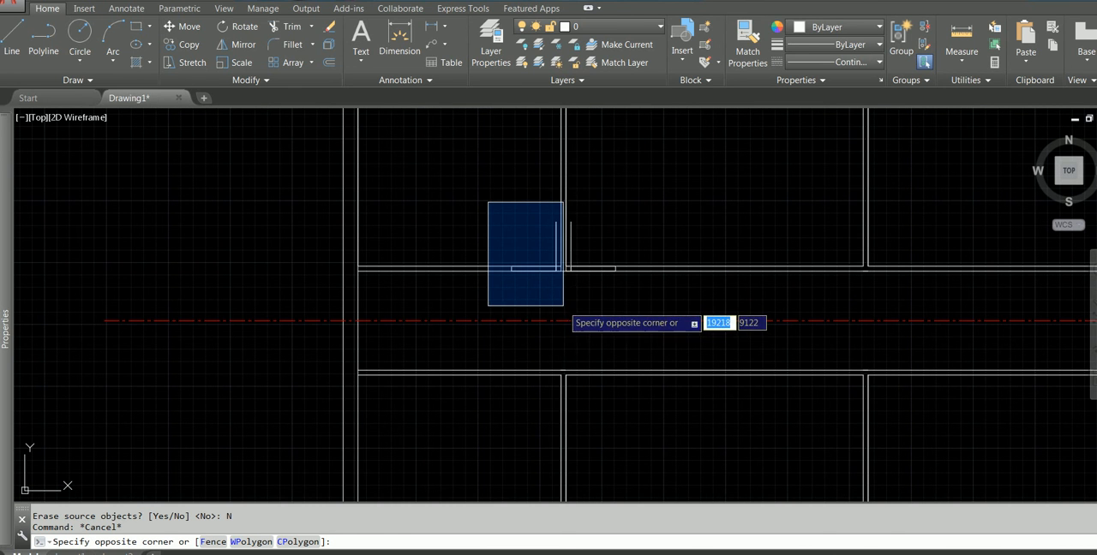
pyautogui.press('Escape')
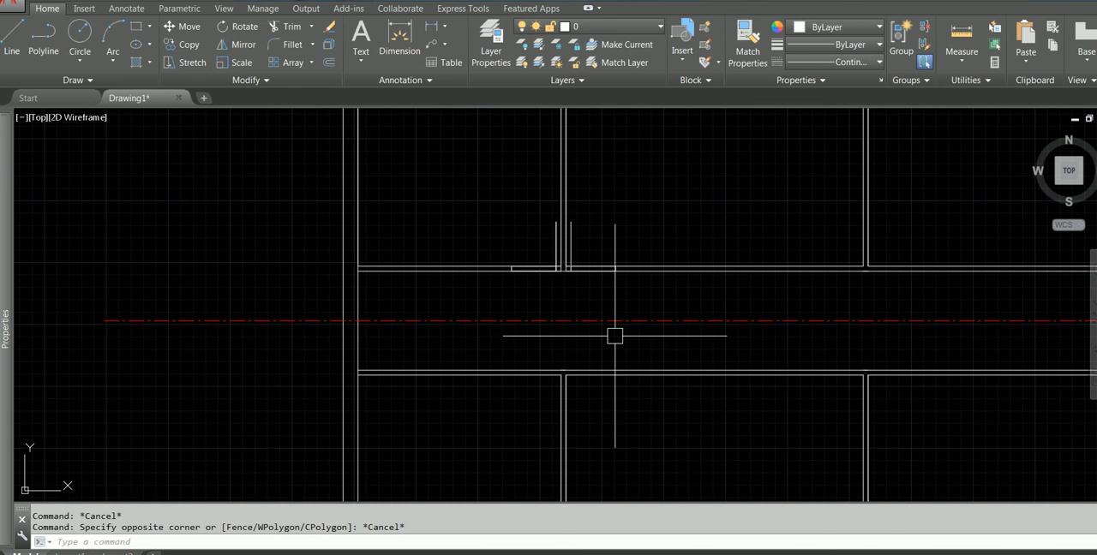
pyautogui.click(479, 209)
pyautogui.scroll(2, 530, 283)
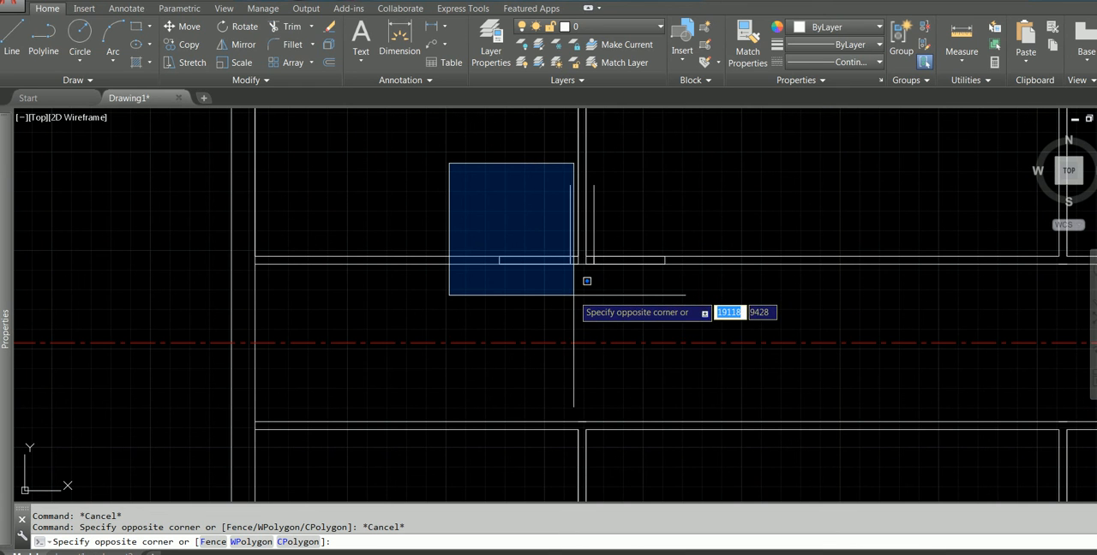
pyautogui.click(573, 295)
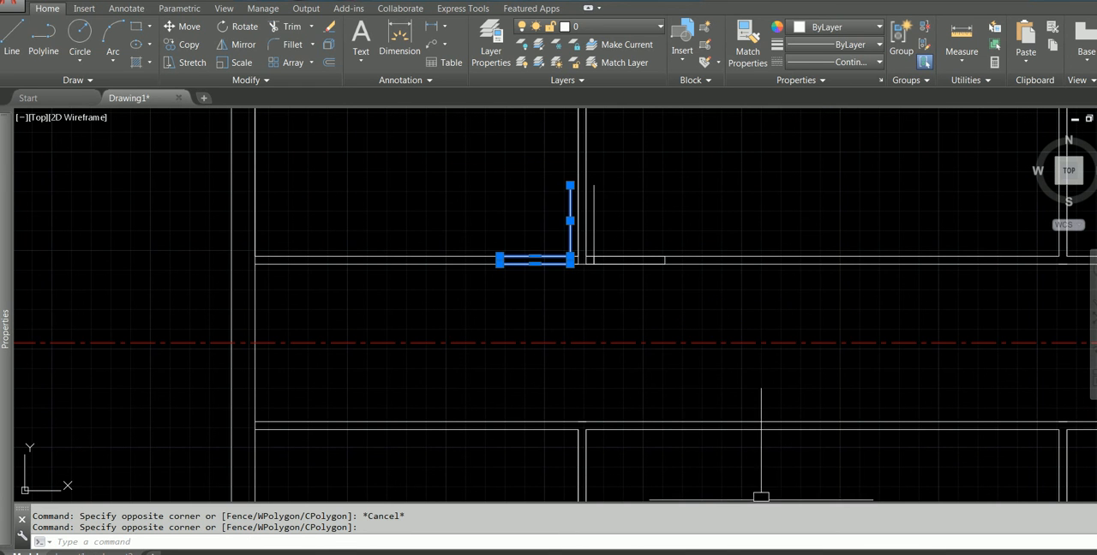